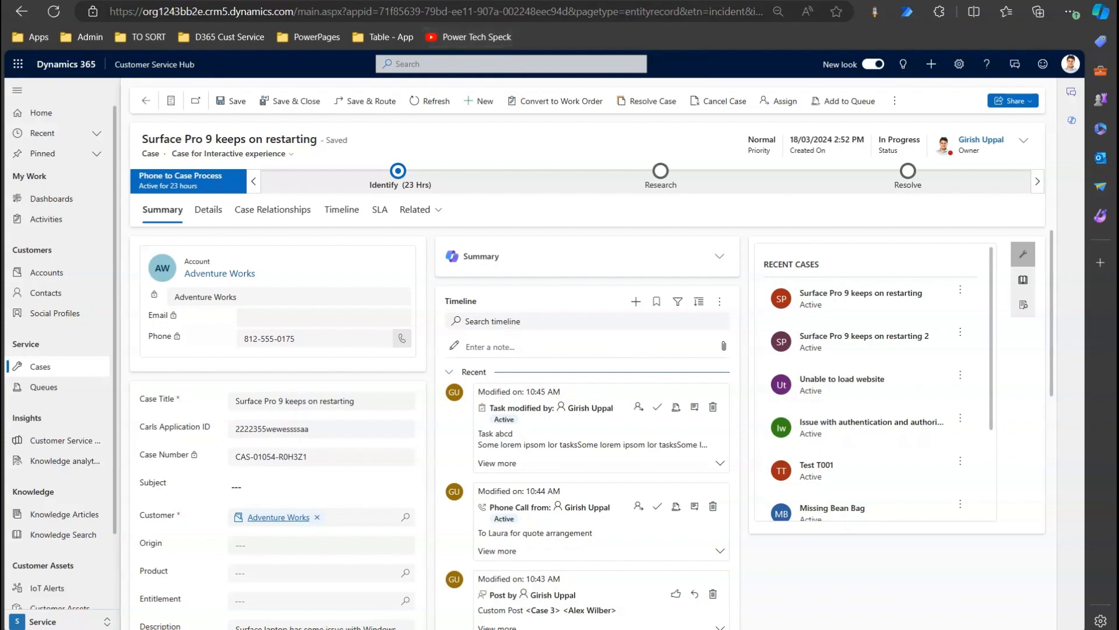
# Switch from the Surface Pro 9 case to the Dynamics 365 Data Model whiteboard window.
pyautogui.click(560, 629)
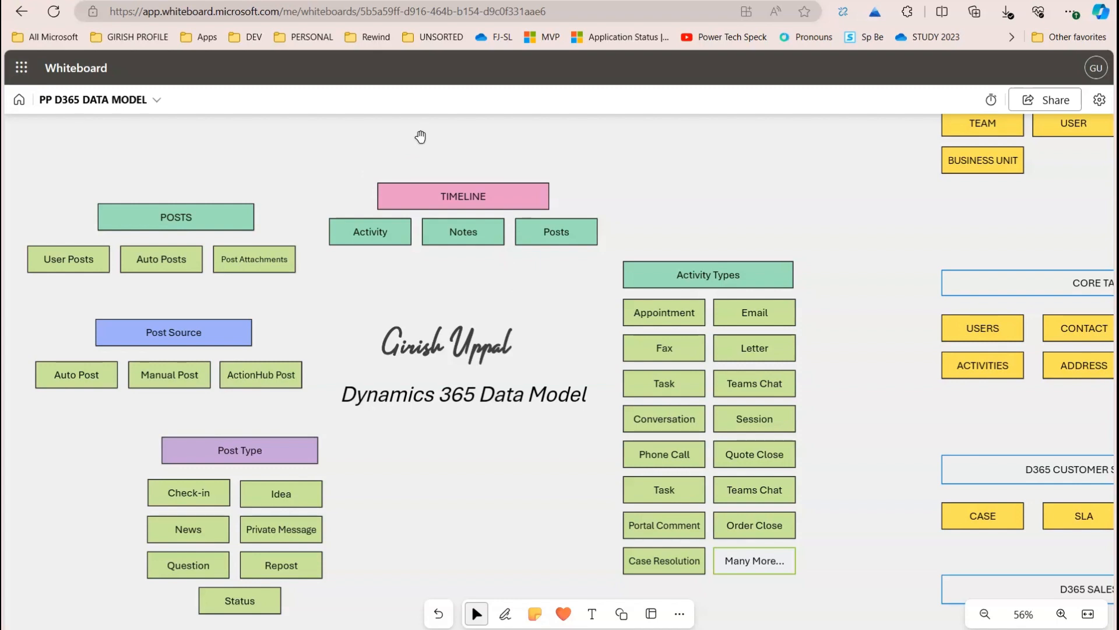
# Pan the whiteboard diagram across the Core Tables, Posts, Post Type and Timeline groups.
pyautogui.moveTo(420, 136); pyautogui.dragTo(397, 152)
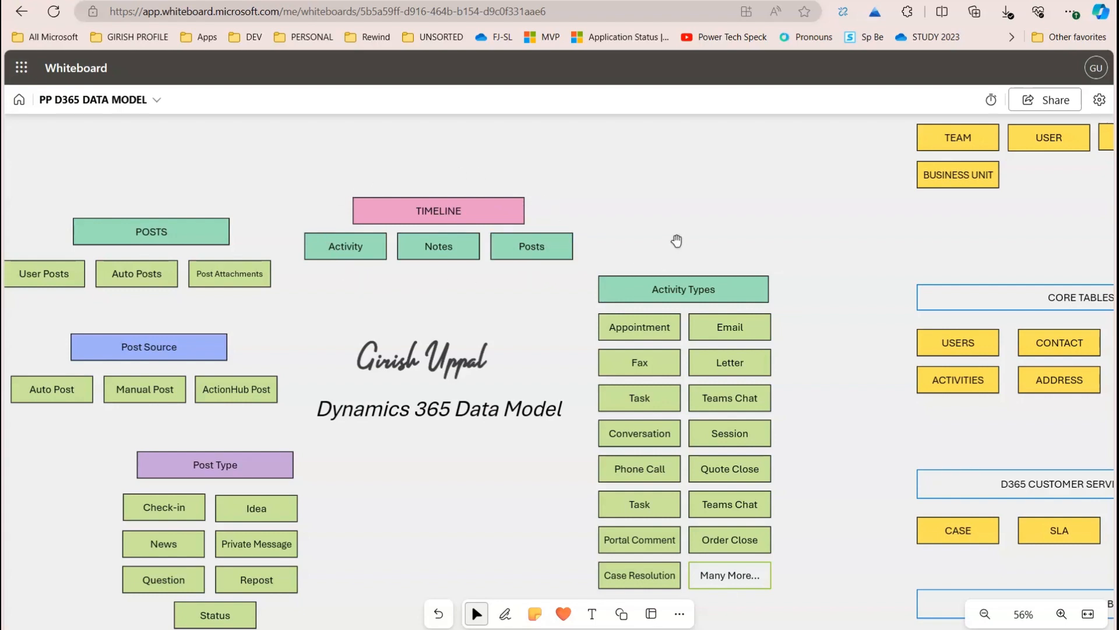
pyautogui.moveTo(674, 242); pyautogui.dragTo(420, 157)
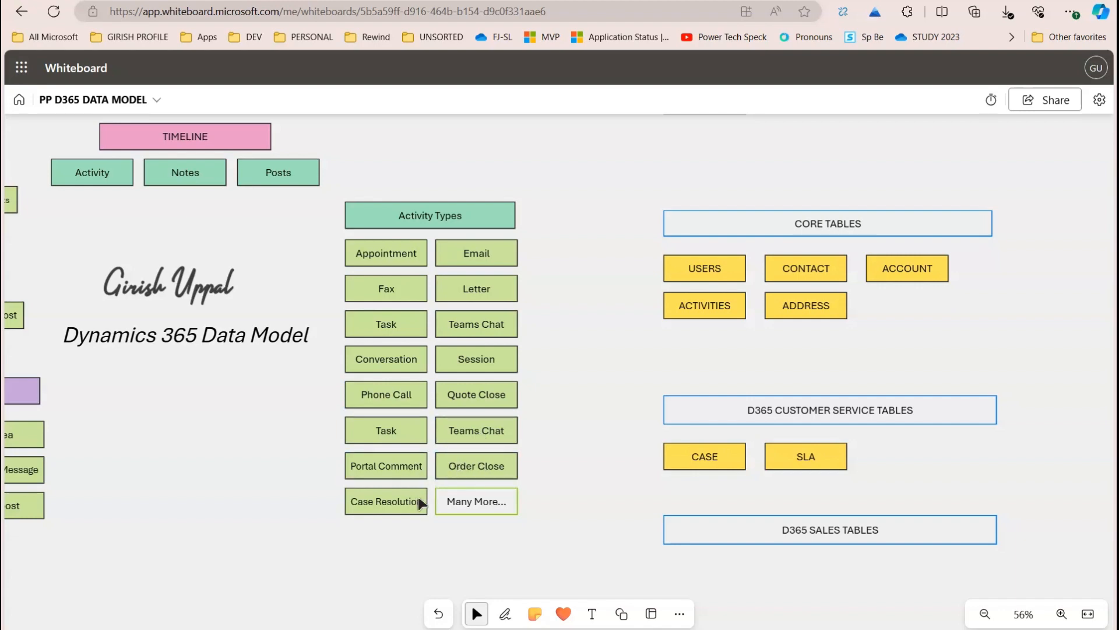
pyautogui.moveTo(462, 170); pyautogui.dragTo(782, 218)
pyautogui.moveTo(313, 167); pyautogui.dragTo(401, 192)
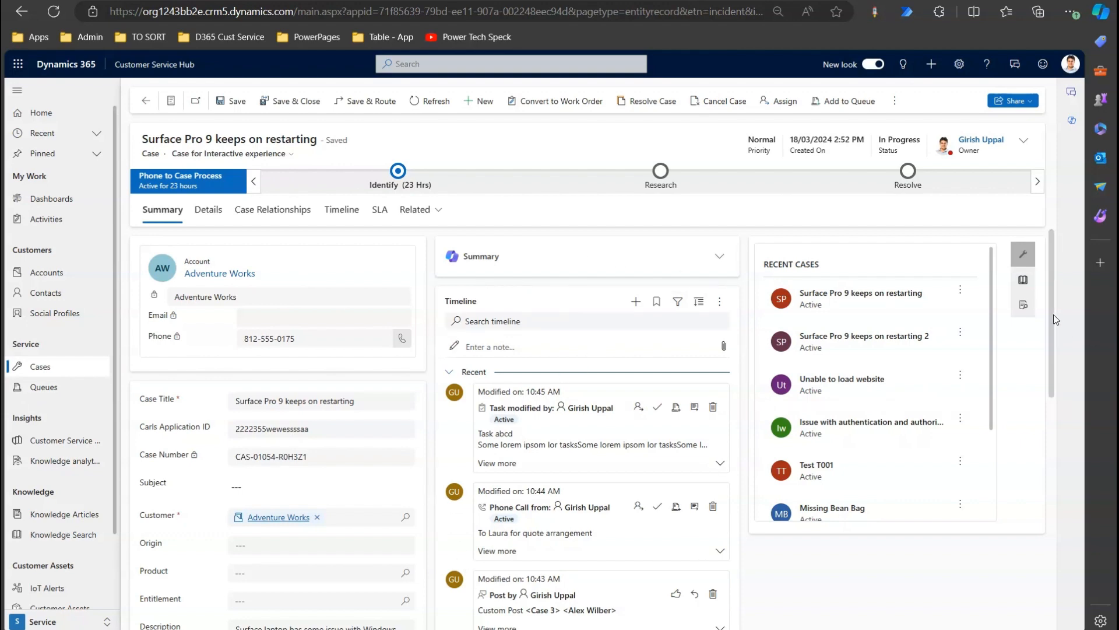
# Scroll the case form's Properties pane to reveal the Timeline component's settings.
pyautogui.moveTo(1054, 313); pyautogui.dragTo(1091, 298)
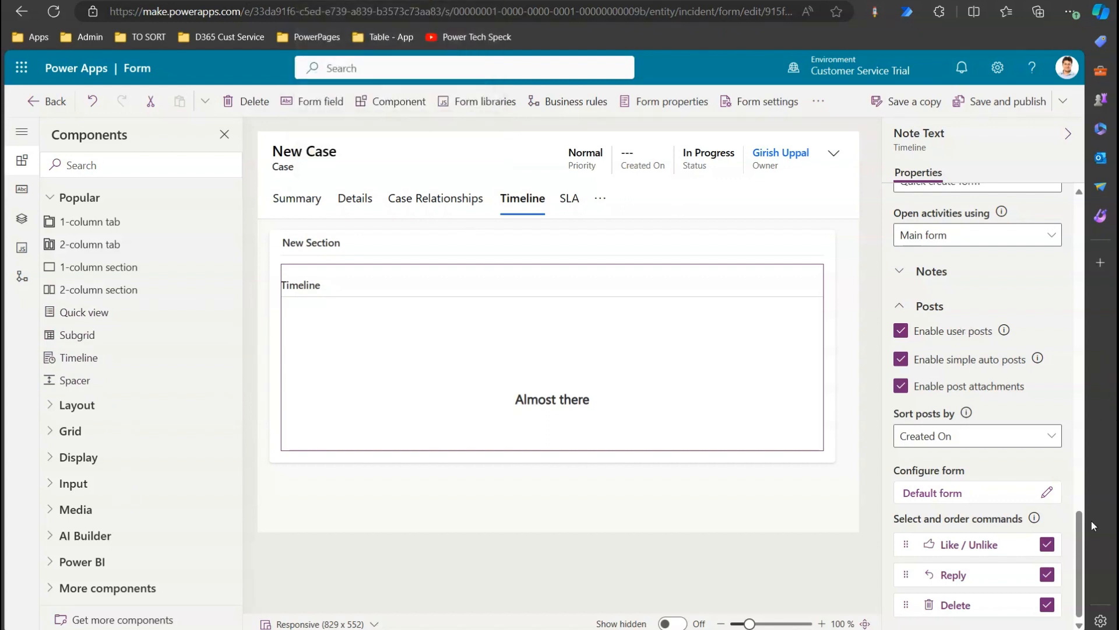
# Change the Timeline's Profile picture setting to Always show.
pyautogui.moveTo(1079, 531); pyautogui.dragTo(1107, 191)
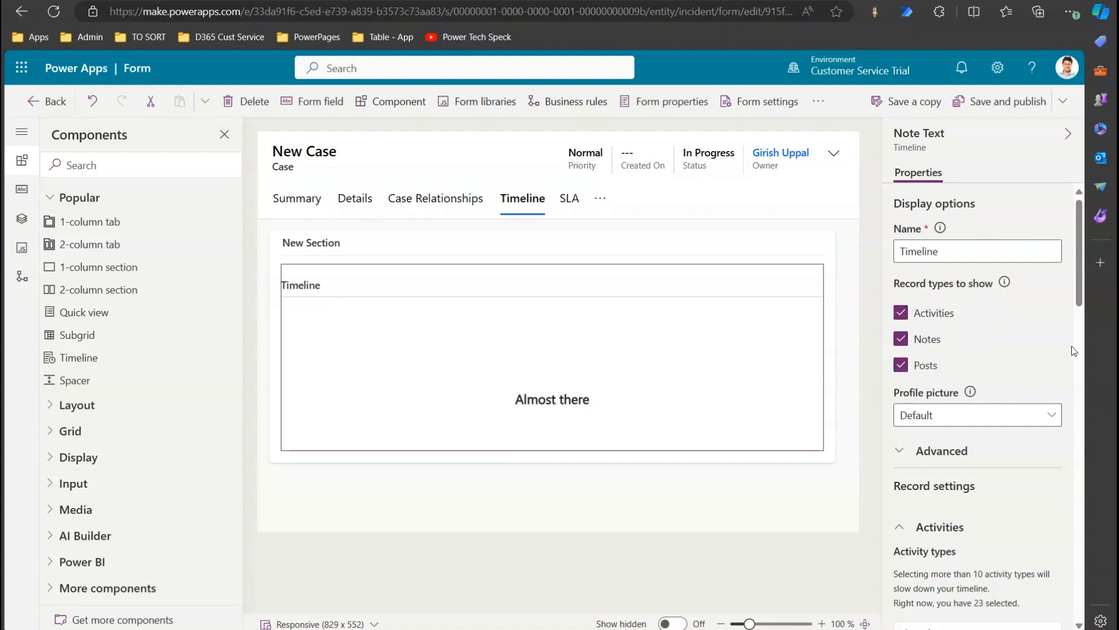
pyautogui.scroll(-2, 1069, 326)
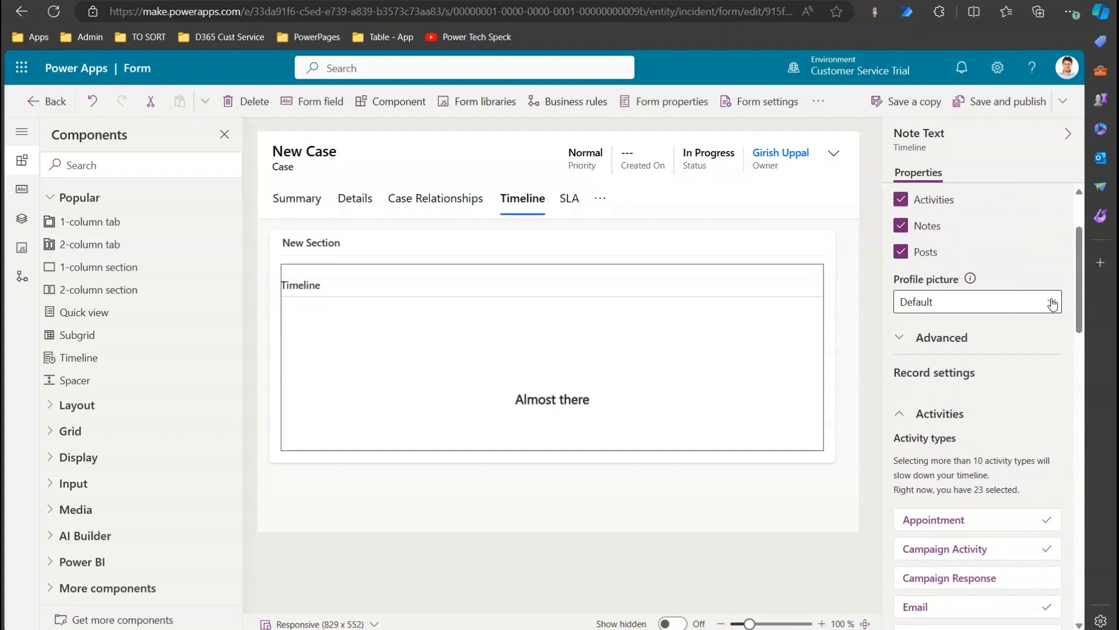
pyautogui.click(1053, 302)
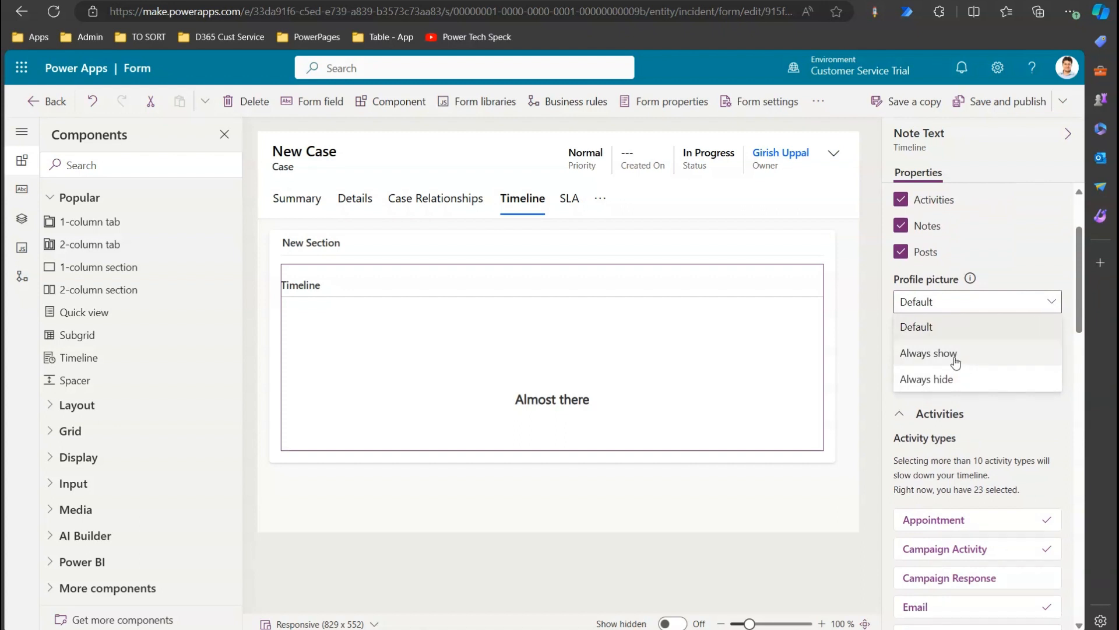
pyautogui.press('Escape')
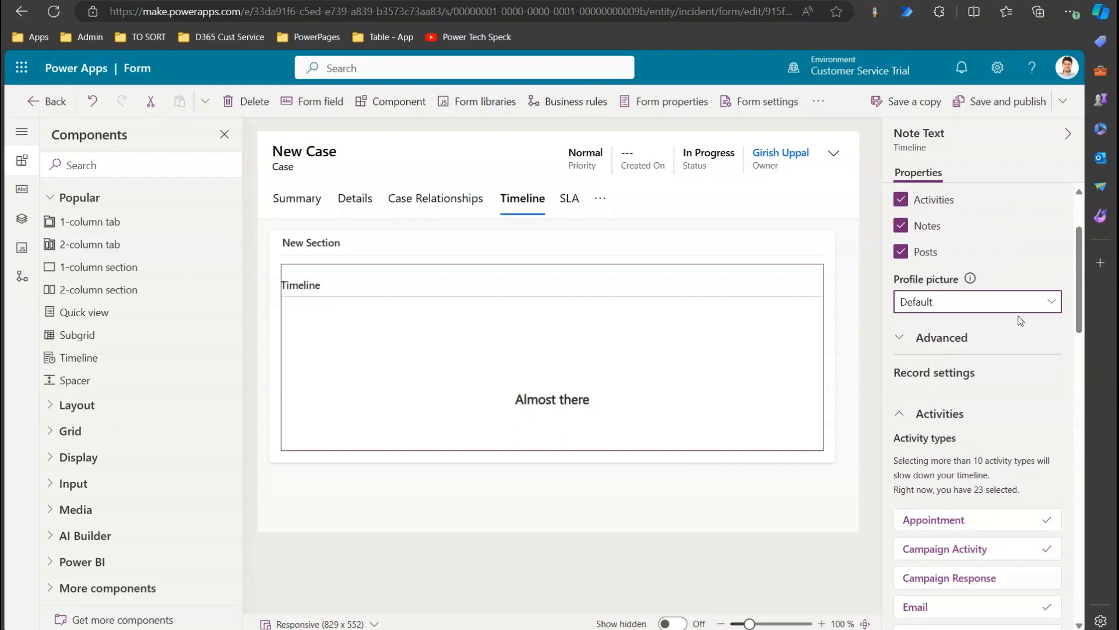
pyautogui.click(1039, 310)
pyautogui.click(965, 354)
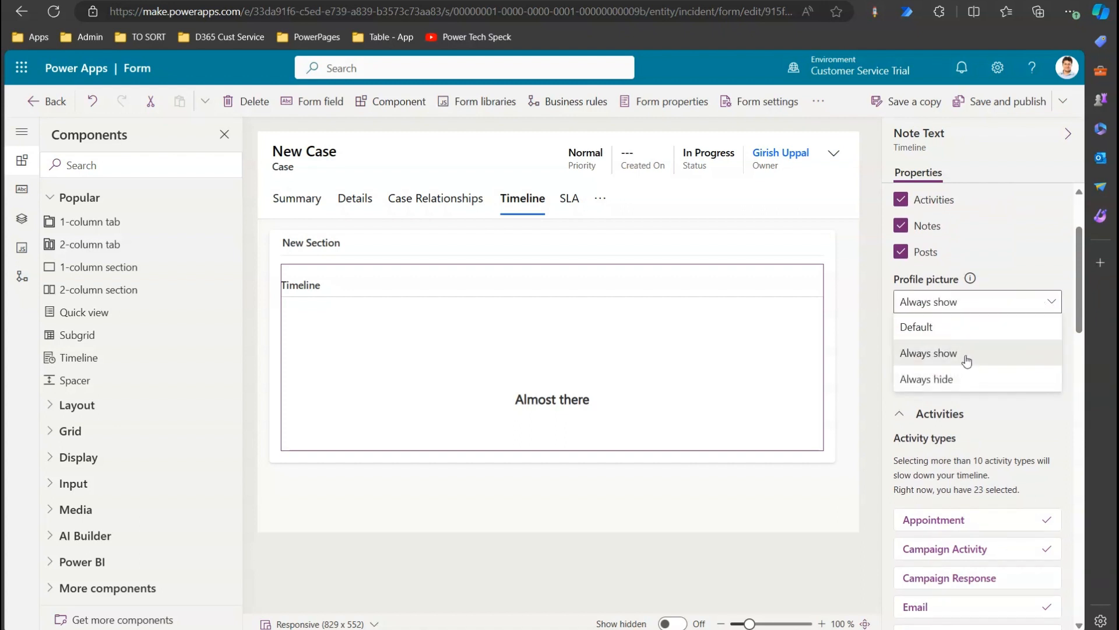
pyautogui.scroll(-2, 1079, 306)
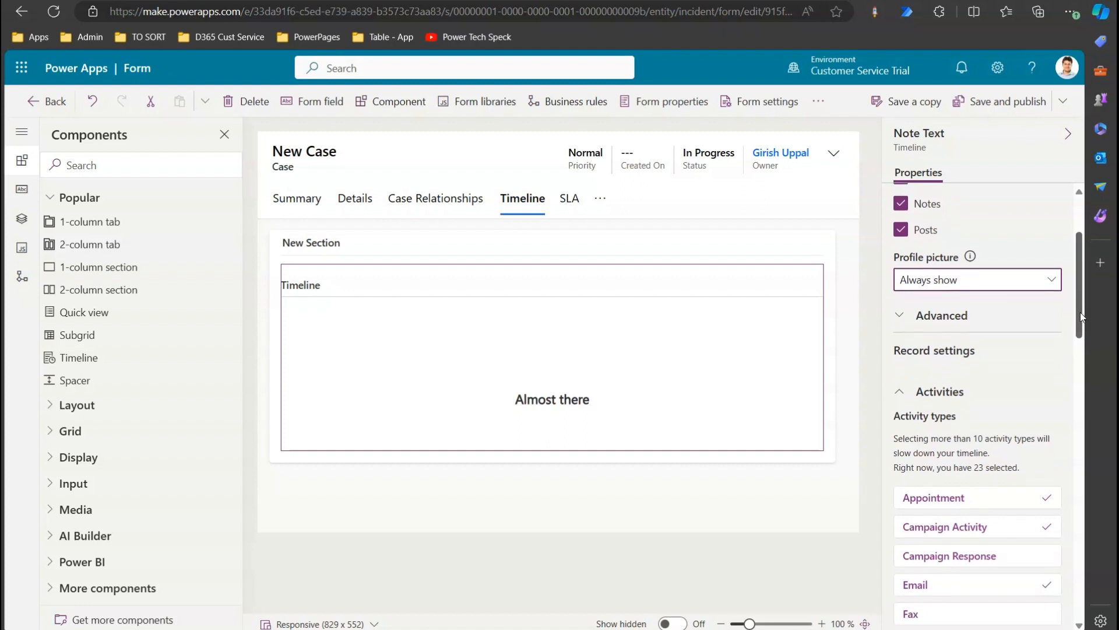
# Expand the Timeline's Advanced section, keep the Roomy display layout, and review Additional settings.
pyautogui.click(902, 230)
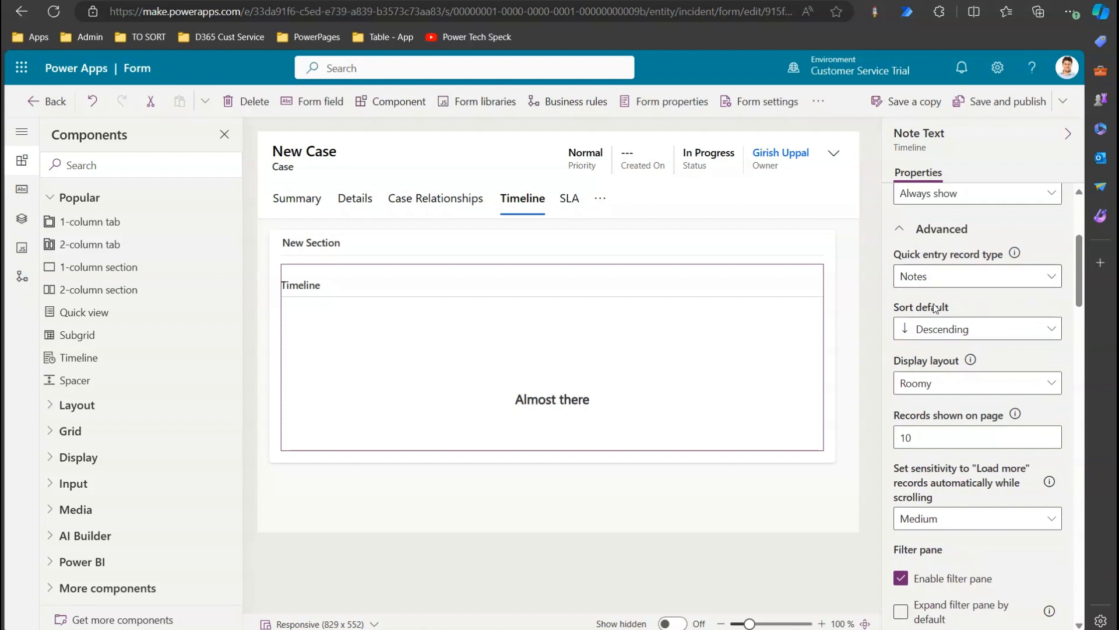
pyautogui.click(1049, 389)
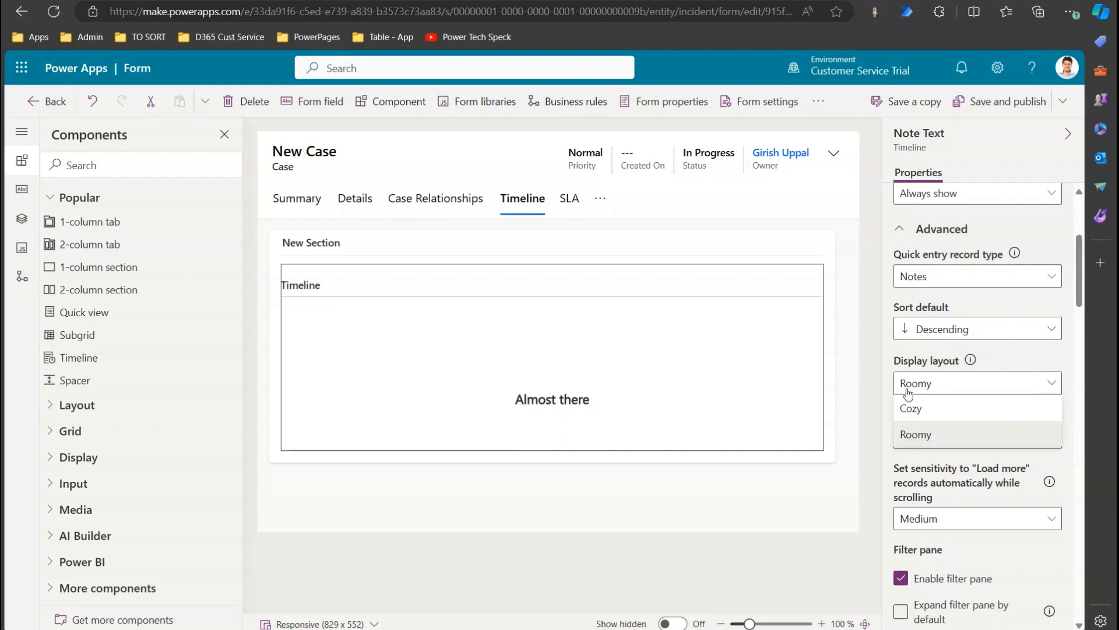
pyautogui.click(1016, 360)
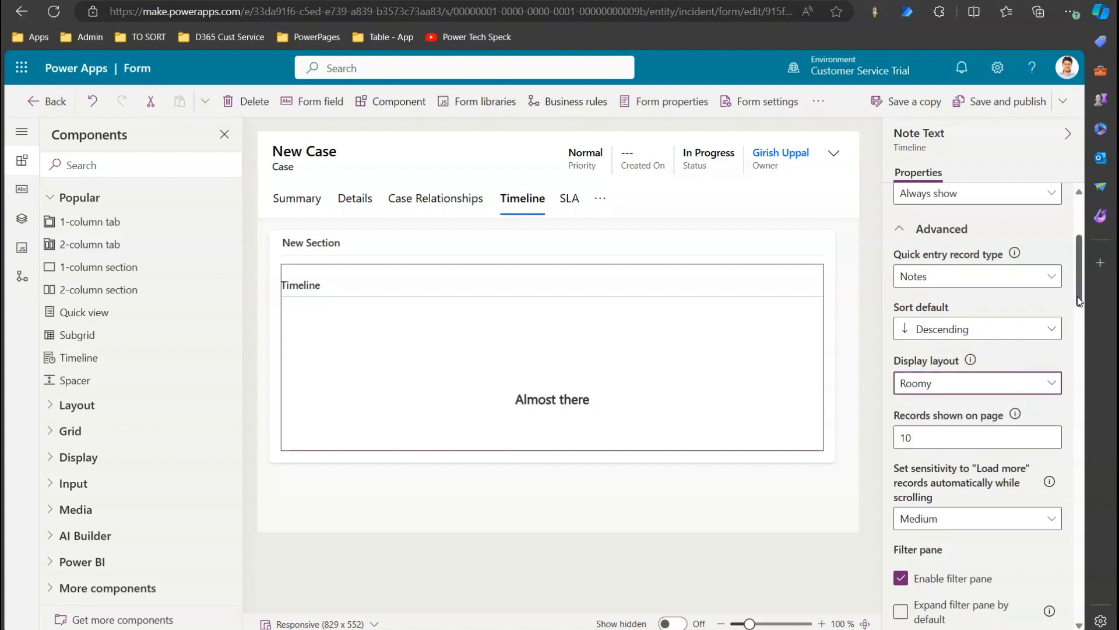
pyautogui.moveTo(1079, 302); pyautogui.dragTo(1081, 328)
pyautogui.moveTo(925, 295); pyautogui.dragTo(881, 292)
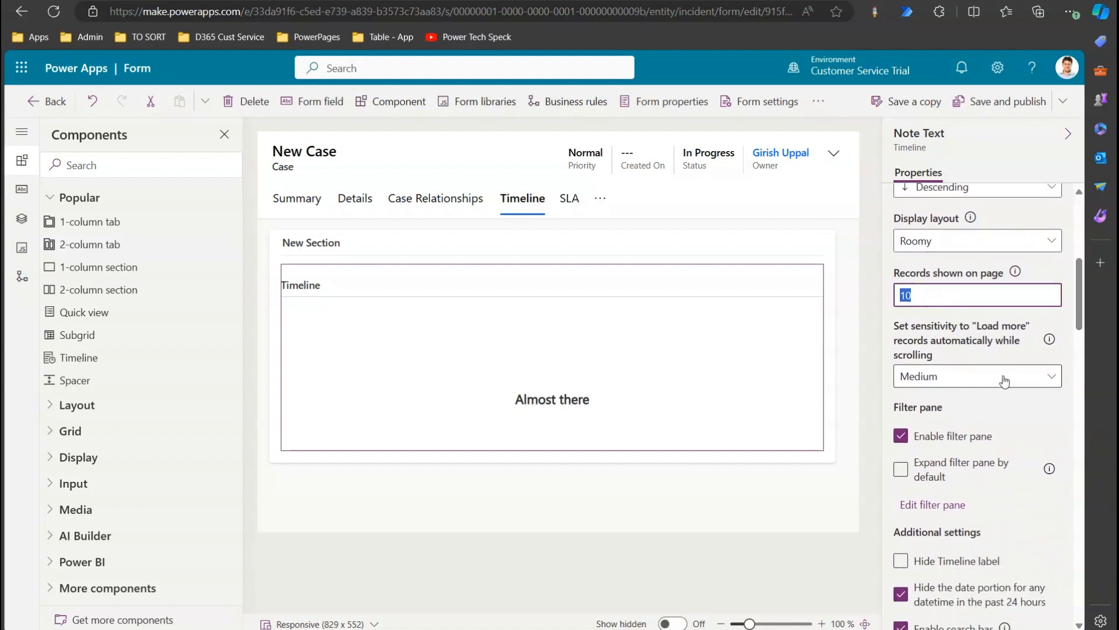
pyautogui.moveTo(1077, 306); pyautogui.dragTo(1084, 367)
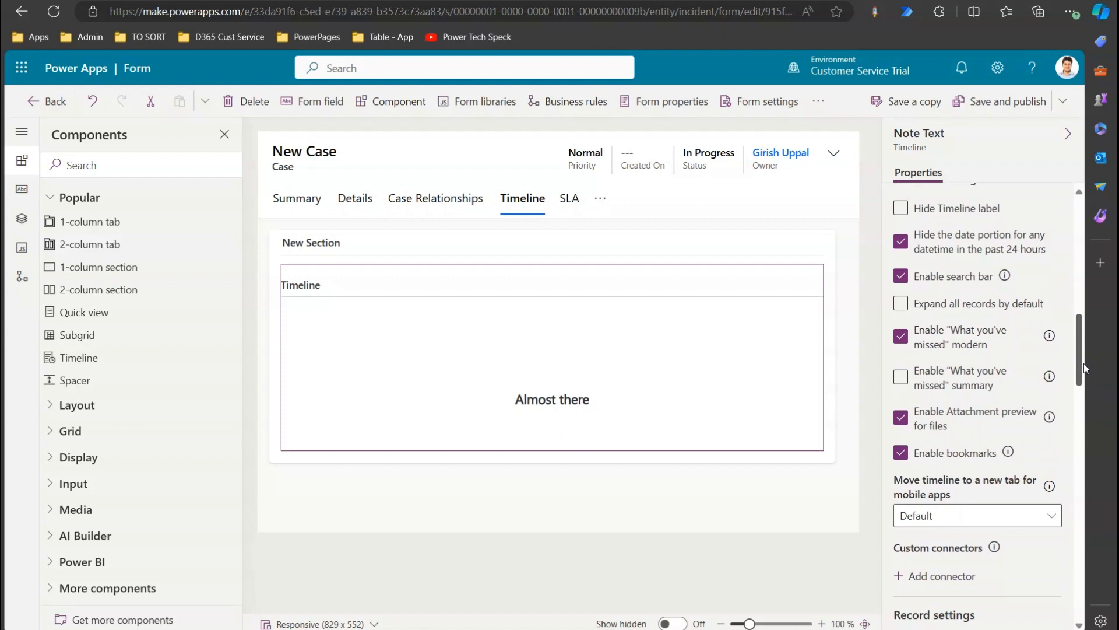
pyautogui.moveTo(1083, 363); pyautogui.dragTo(1094, 414)
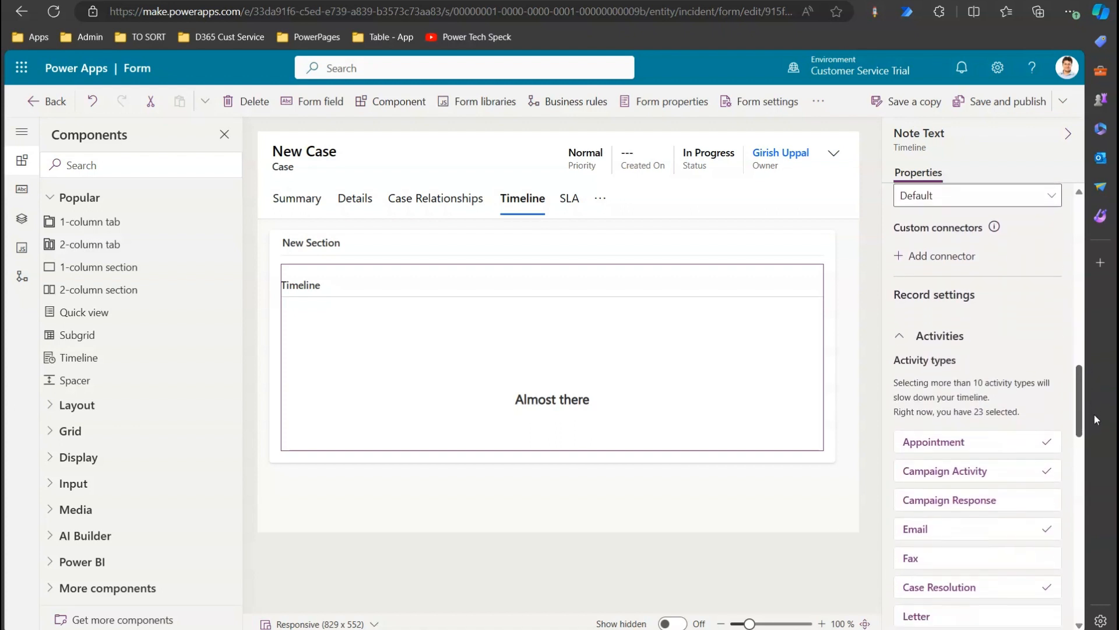
pyautogui.click(901, 340)
pyautogui.click(902, 341)
pyautogui.moveTo(1079, 415); pyautogui.dragTo(1083, 441)
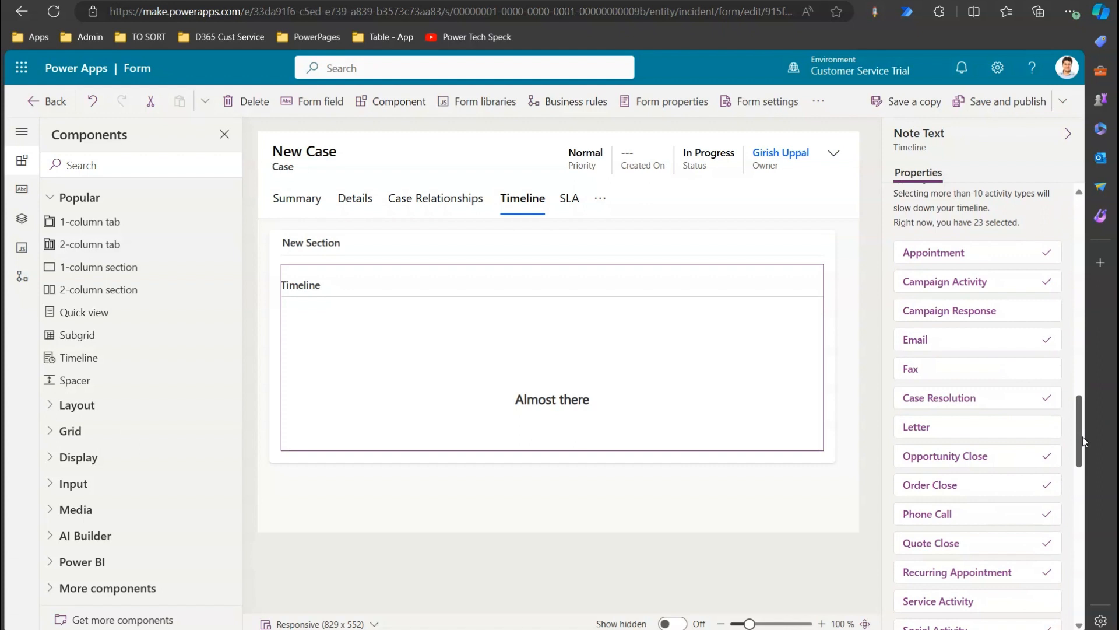
pyautogui.moveTo(1083, 436); pyautogui.dragTo(1085, 441)
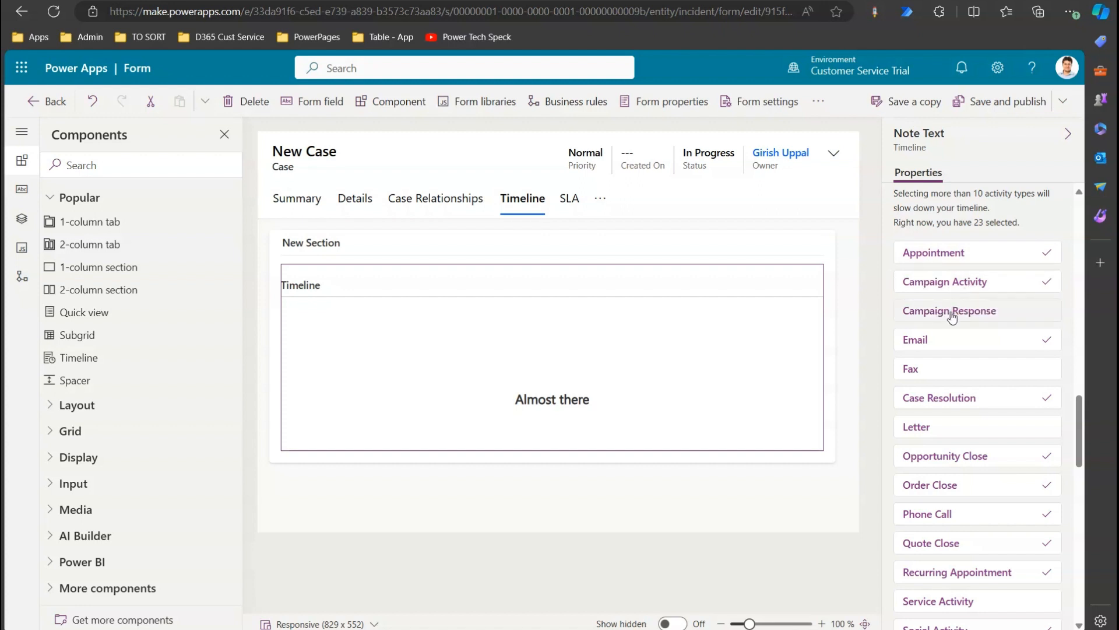
pyautogui.moveTo(1079, 436); pyautogui.dragTo(1095, 488)
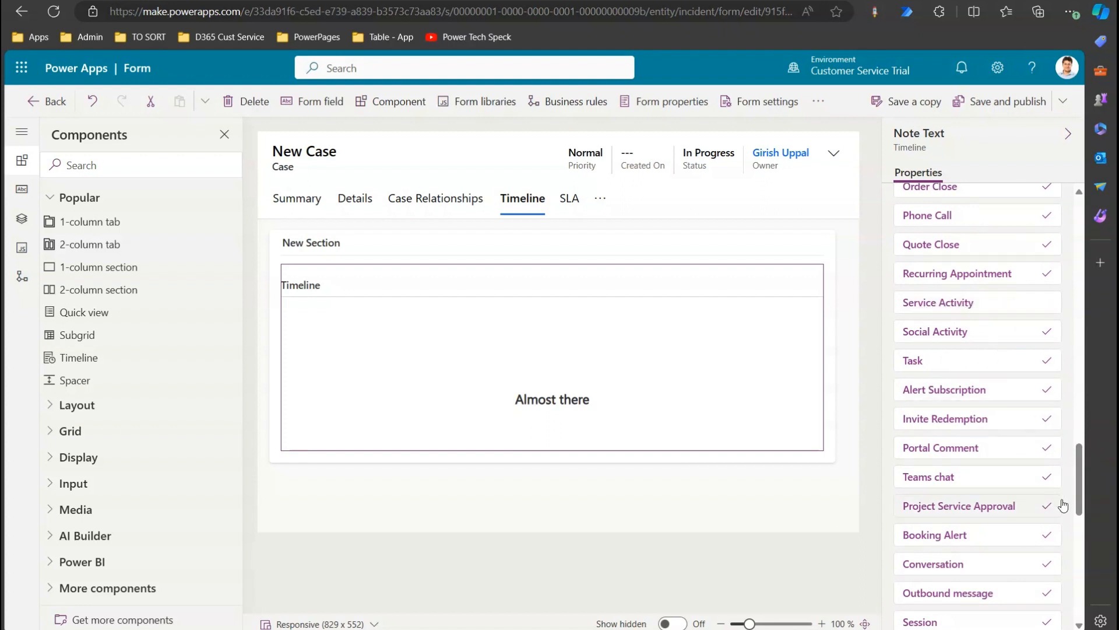
pyautogui.scroll(-2, 992, 440)
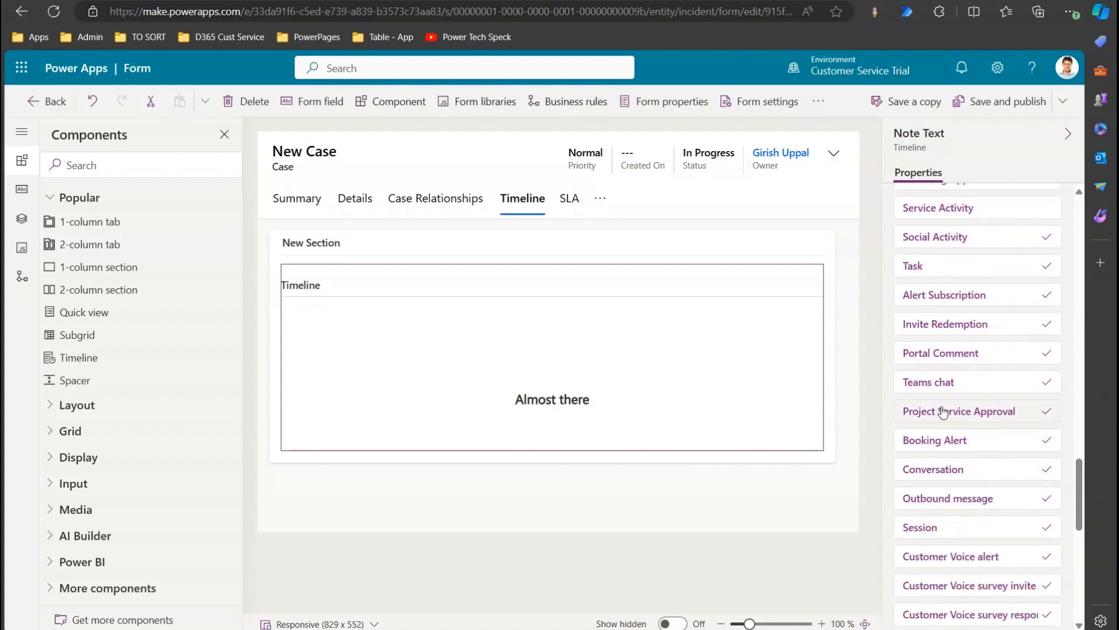
pyautogui.moveTo(1075, 498); pyautogui.dragTo(1088, 528)
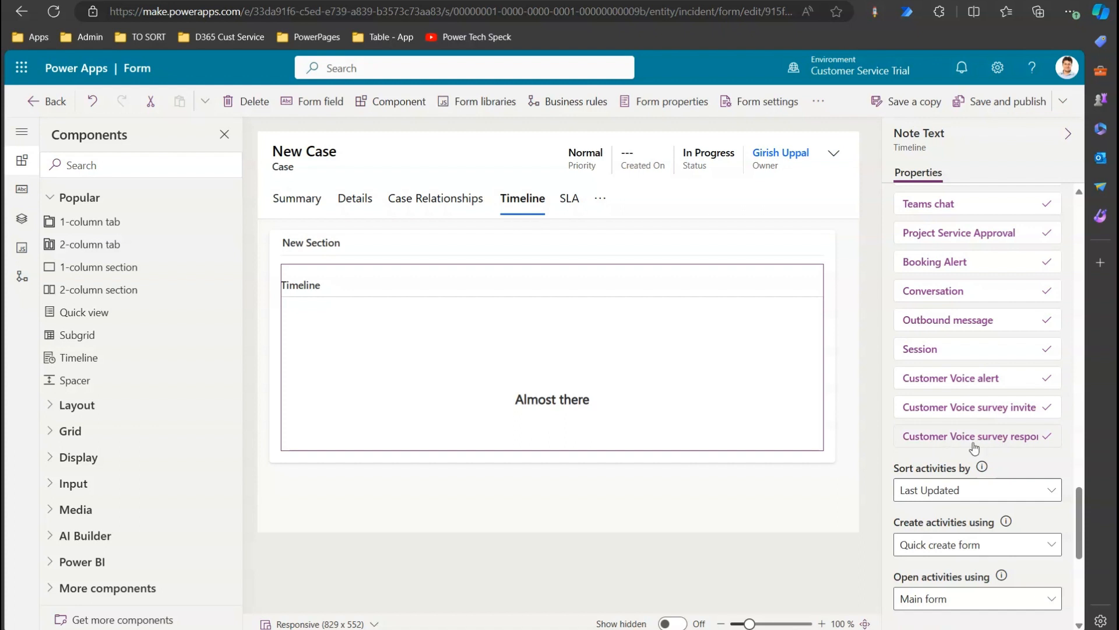
pyautogui.moveTo(1086, 496); pyautogui.dragTo(1063, 444)
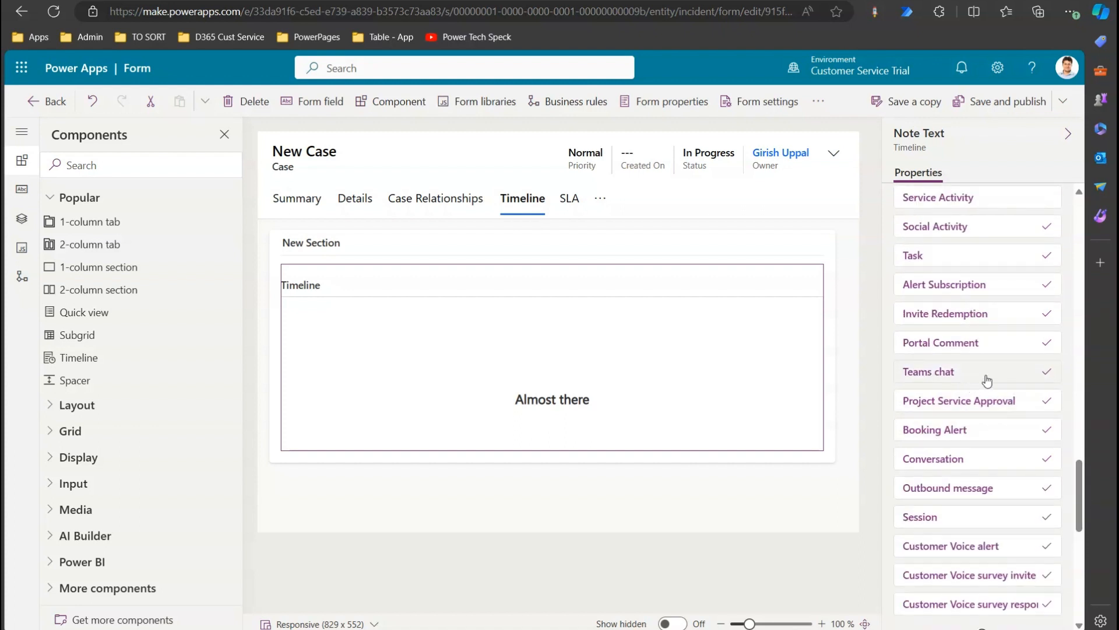
# Uncheck the Open Teams chat command for Teams chat entries and close the dialog.
pyautogui.click(965, 375)
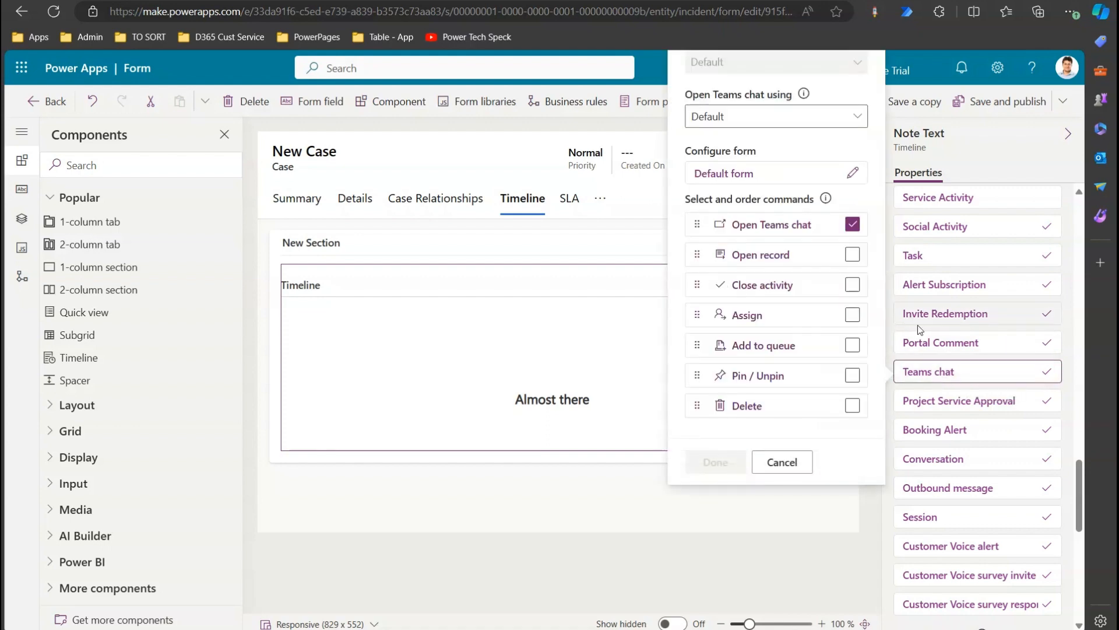
pyautogui.click(853, 226)
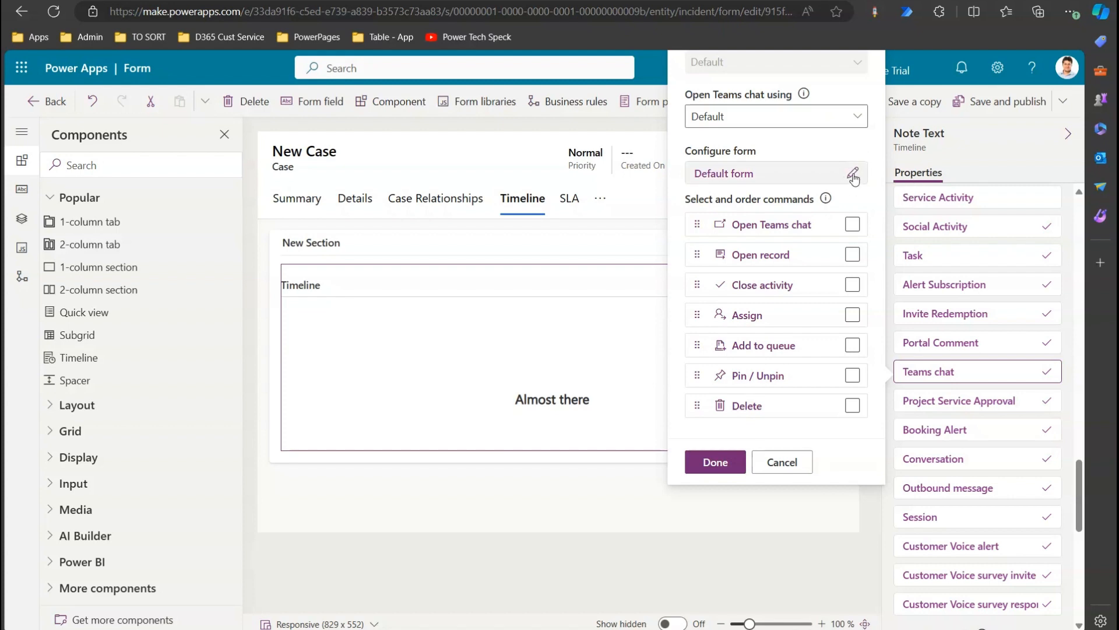
pyautogui.click(713, 463)
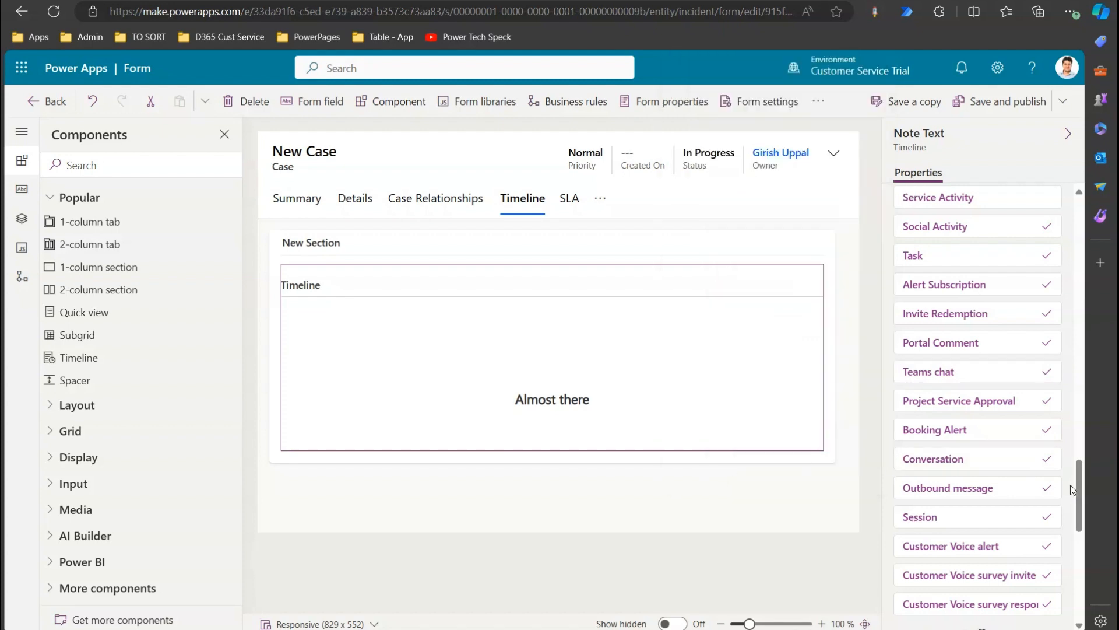
pyautogui.moveTo(1079, 495); pyautogui.dragTo(1092, 572)
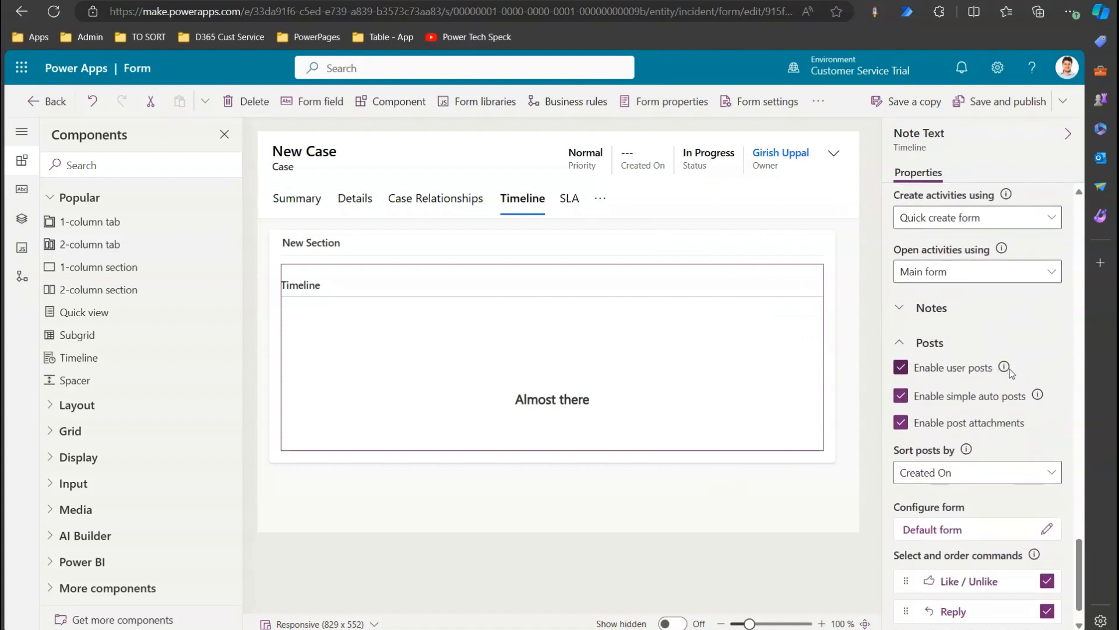
pyautogui.moveTo(1006, 369)
pyautogui.moveTo(1078, 558); pyautogui.dragTo(1079, 579)
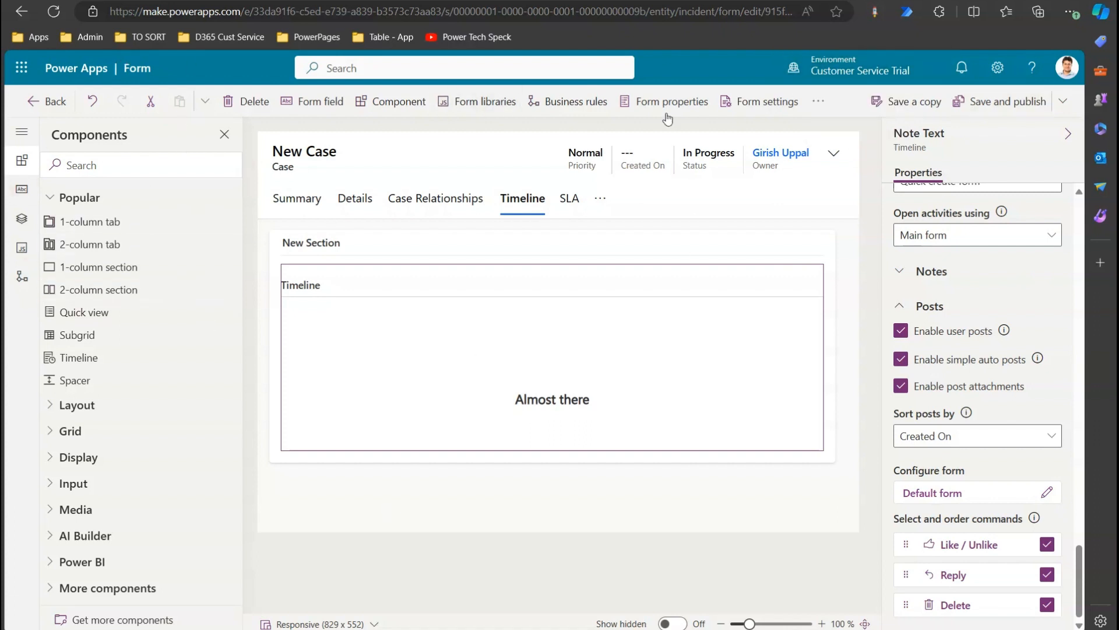
# Save and publish the case form, then go back to the Surface Pro 9 case tab.
pyautogui.click(981, 100)
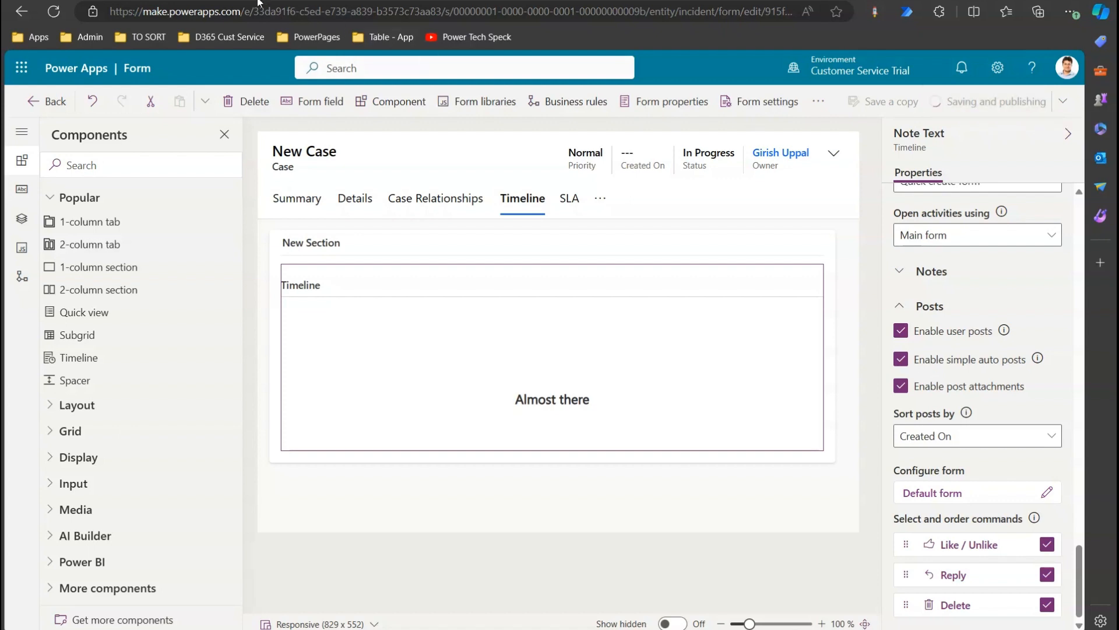
pyautogui.click(280, 2)
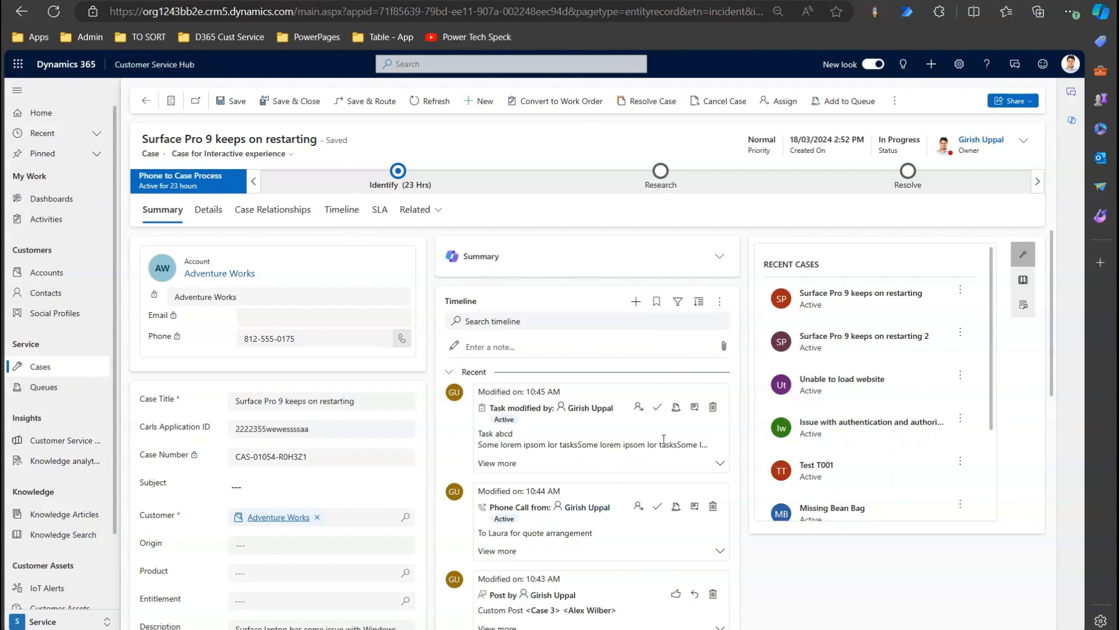
# Show the case Timeline with the site map collapsed and list the record types it can create.
pyautogui.click(349, 213)
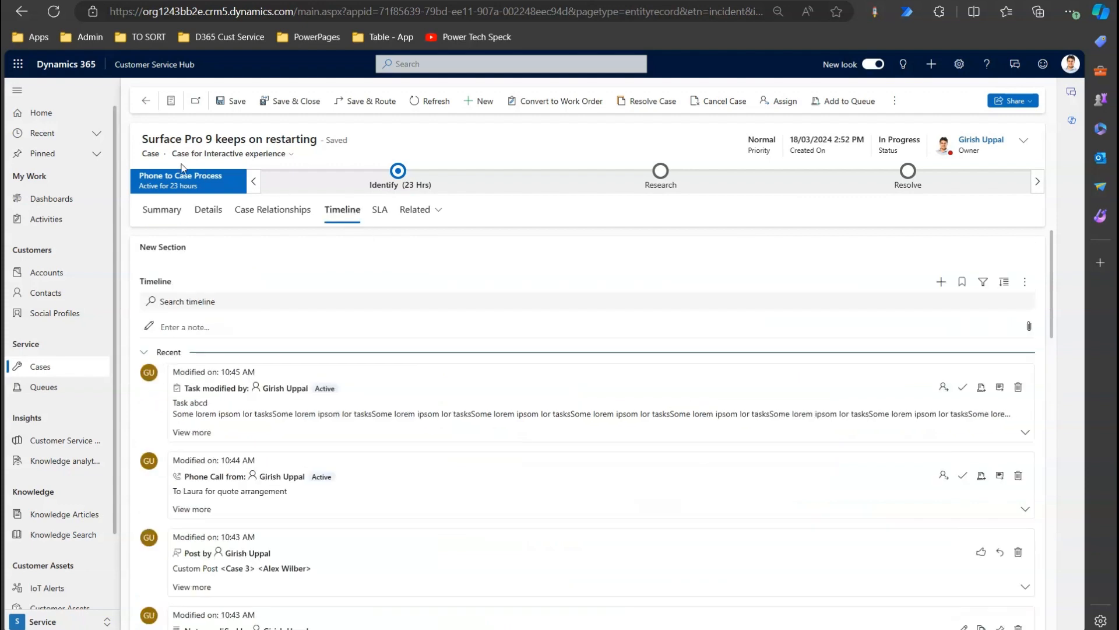
pyautogui.click(20, 92)
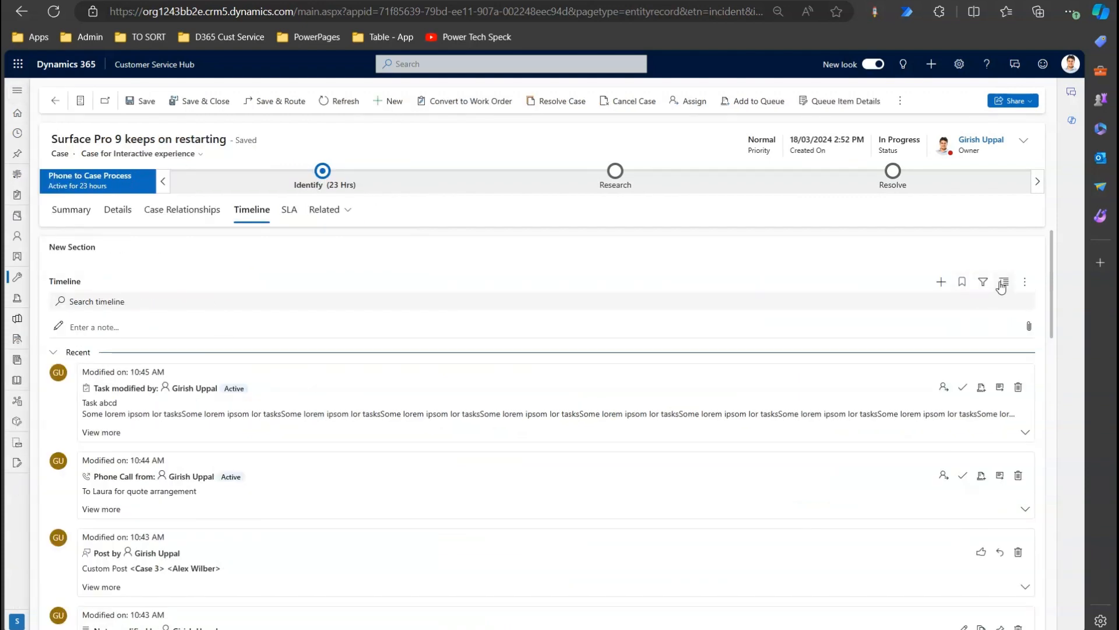
pyautogui.moveTo(1054, 256); pyautogui.dragTo(1054, 253)
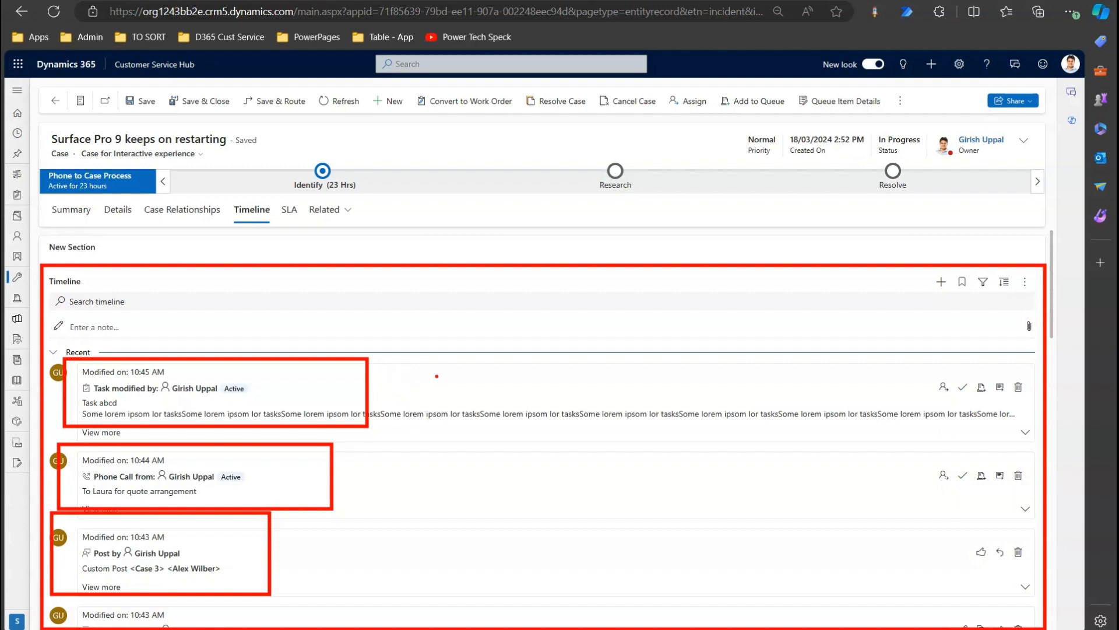
pyautogui.click(942, 283)
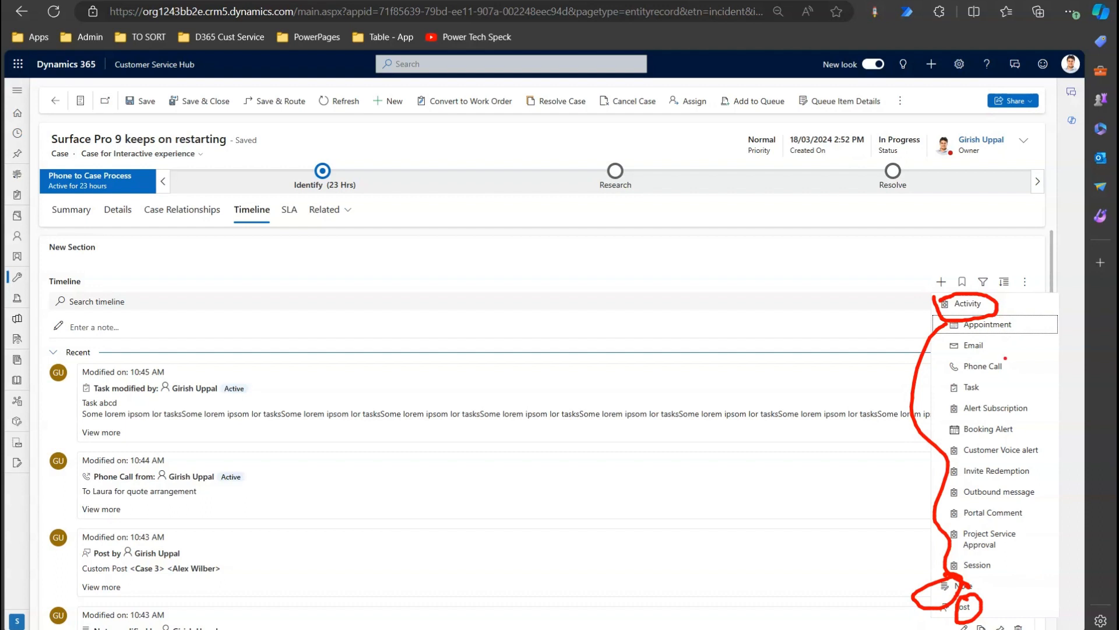
pyautogui.moveTo(999, 351)
pyautogui.mouseDown()
pyautogui.moveTo(1018, 388)
pyautogui.moveTo(1030, 587)
pyautogui.mouseUp()
pyautogui.moveTo(979, 387); pyautogui.dragTo(948, 477)
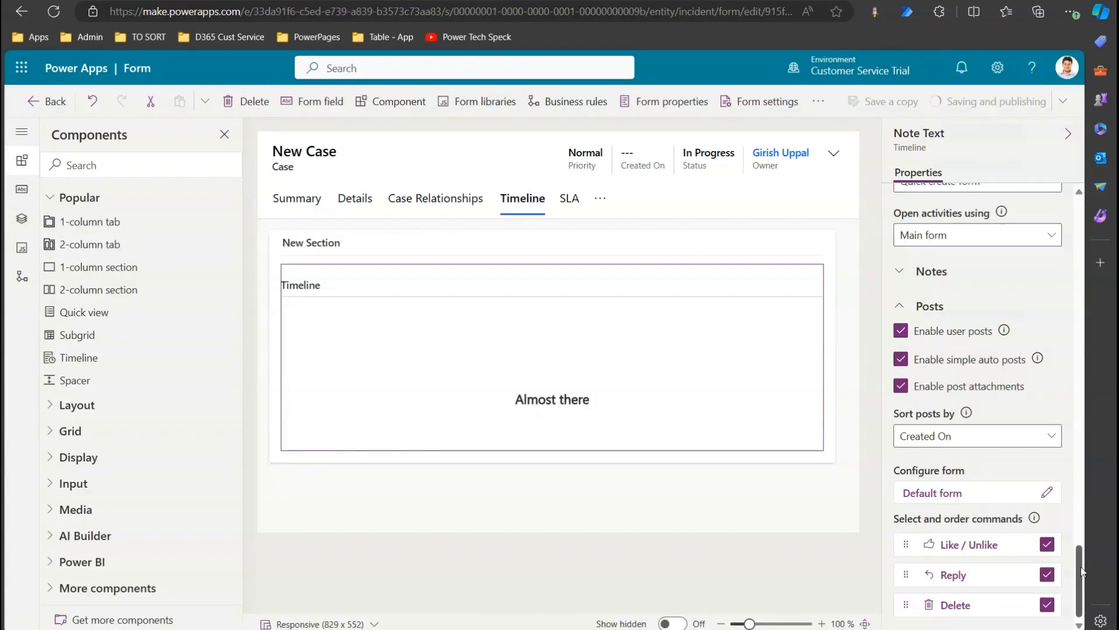
# Check Case Resolution under the Timeline's Record types.
pyautogui.moveTo(1081, 566); pyautogui.dragTo(1111, 427)
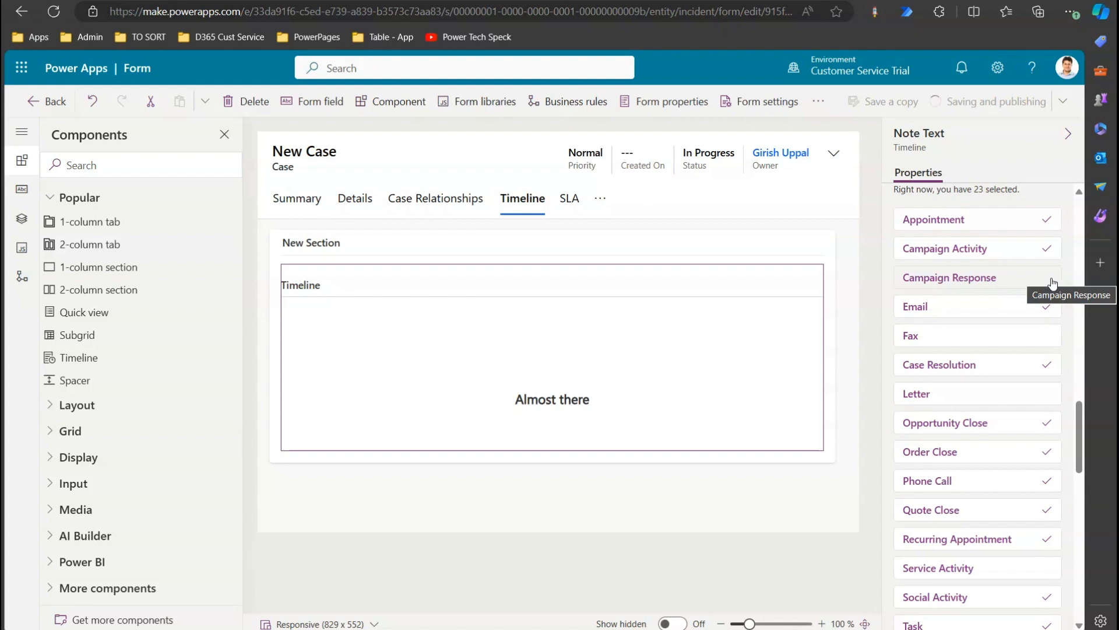
pyautogui.click(1051, 372)
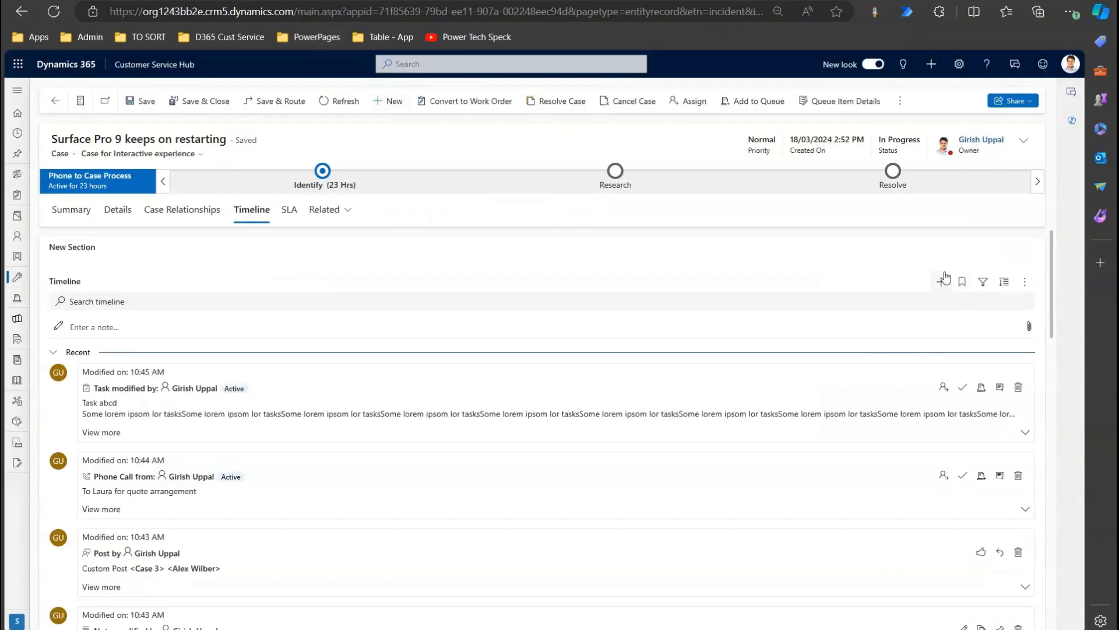
# Peek at the Timeline's create and bookmarks menus, then open its filter pane.
pyautogui.click(943, 282)
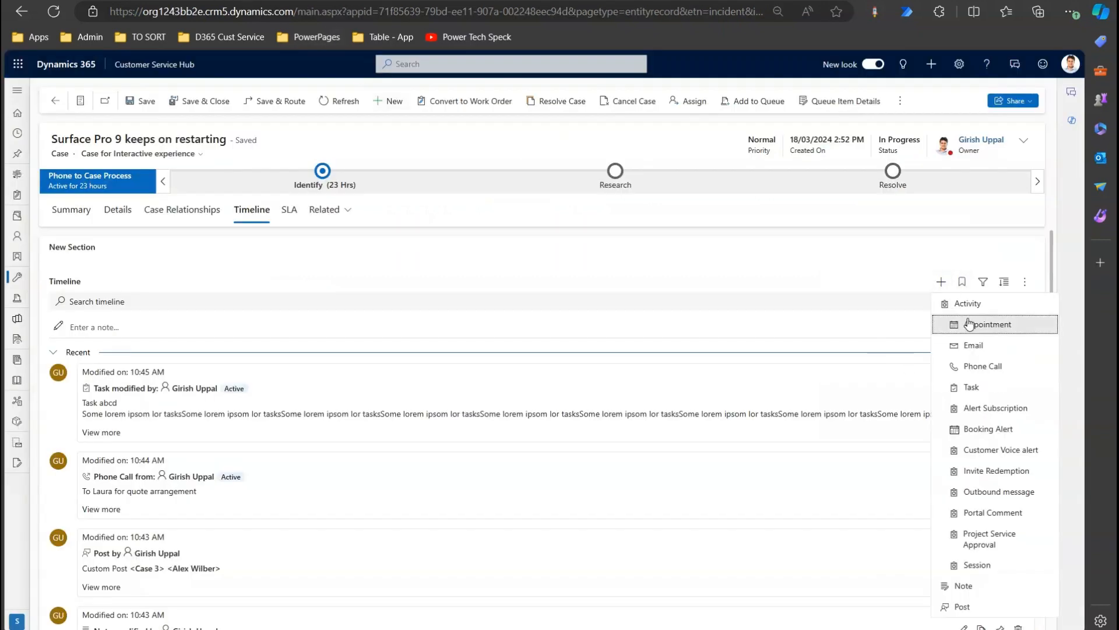
pyautogui.click(1052, 266)
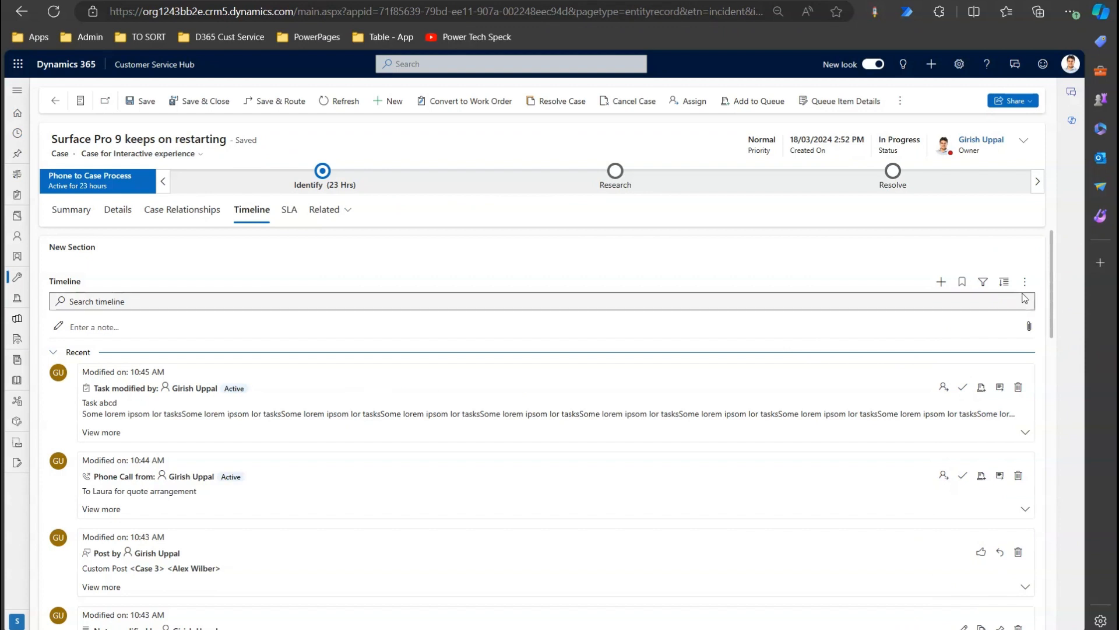
pyautogui.click(963, 283)
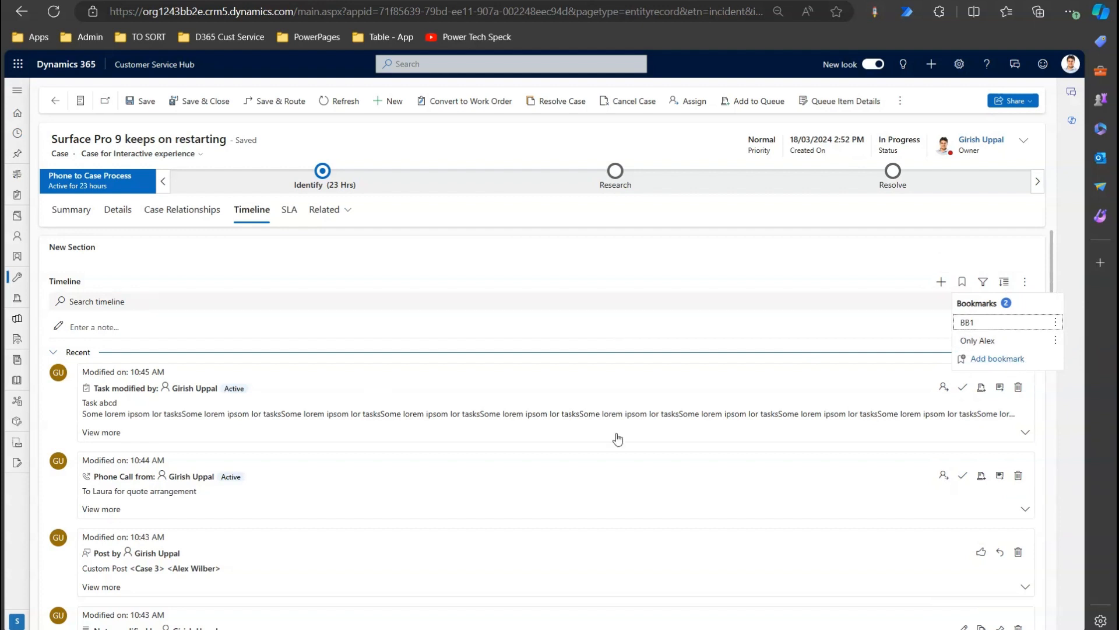
pyautogui.click(842, 255)
pyautogui.click(984, 286)
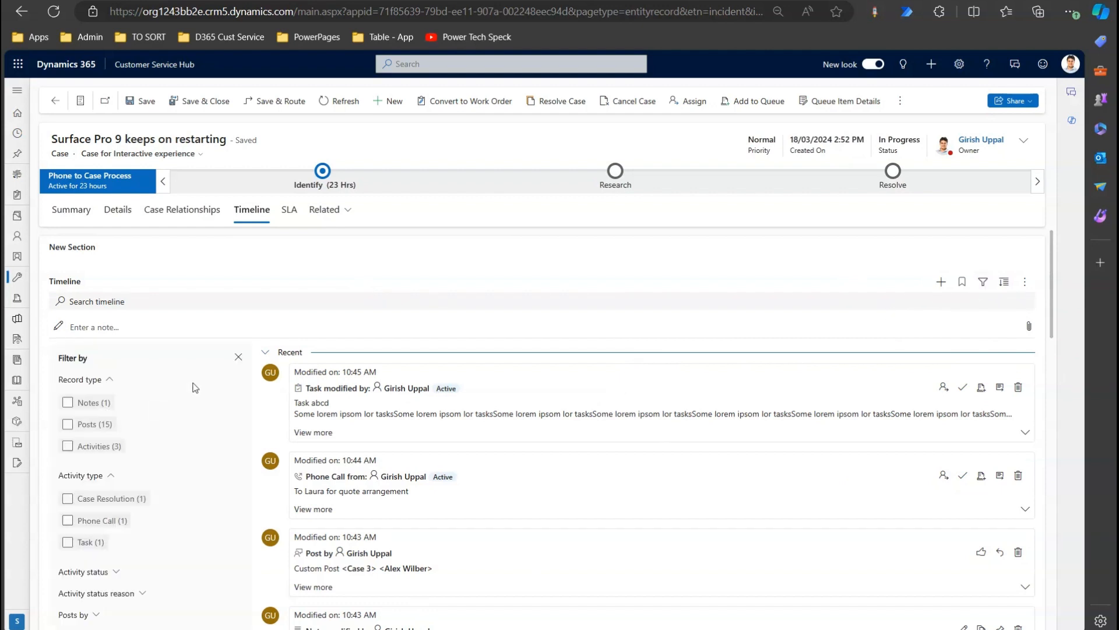
# Try the Notes, Posts, Activities and Phone Call timeline filters one by one, then remove each.
pyautogui.click(68, 403)
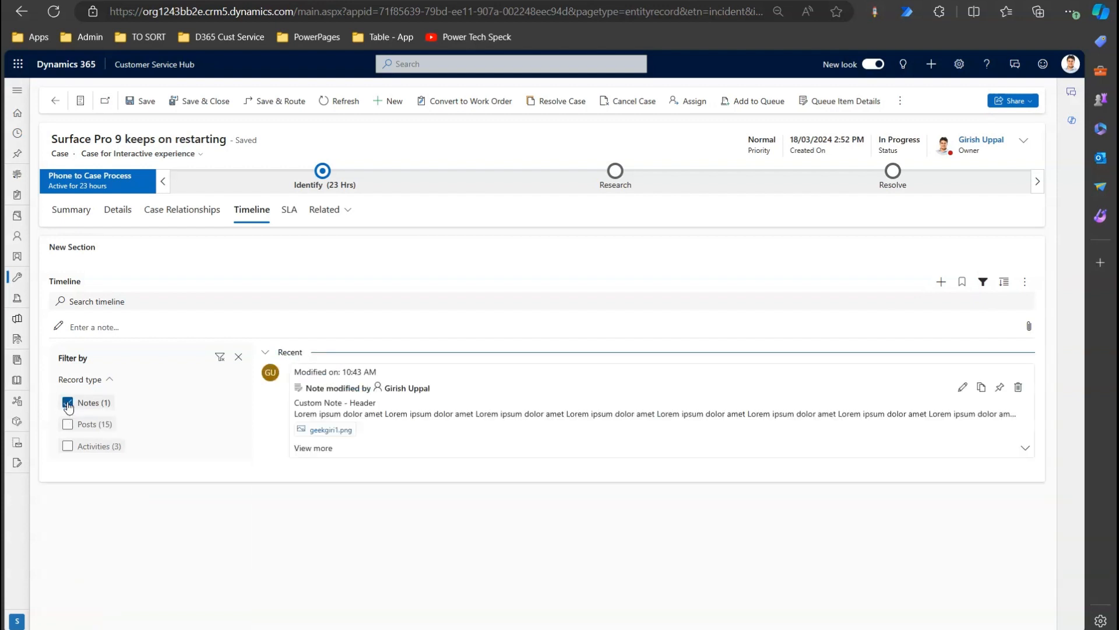
pyautogui.click(67, 403)
pyautogui.click(67, 425)
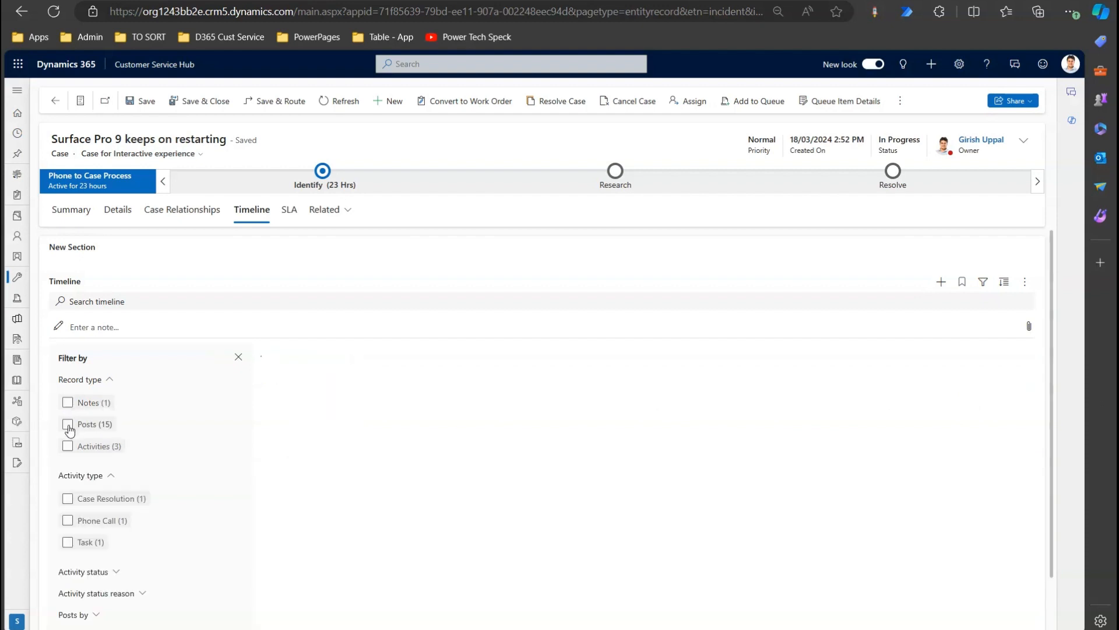
pyautogui.click(68, 424)
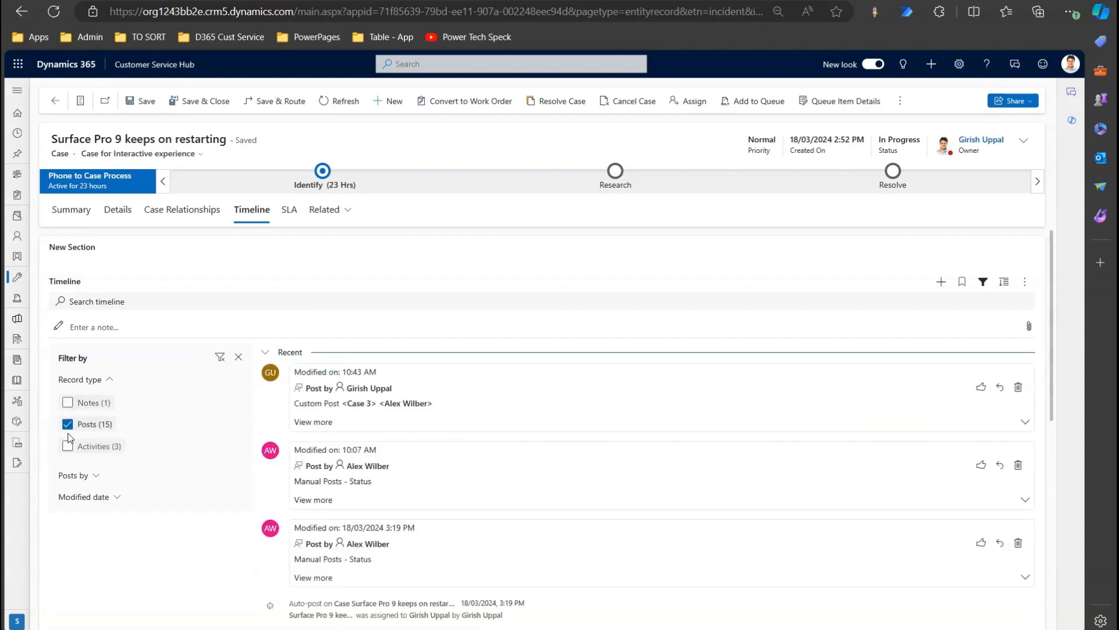
pyautogui.click(68, 446)
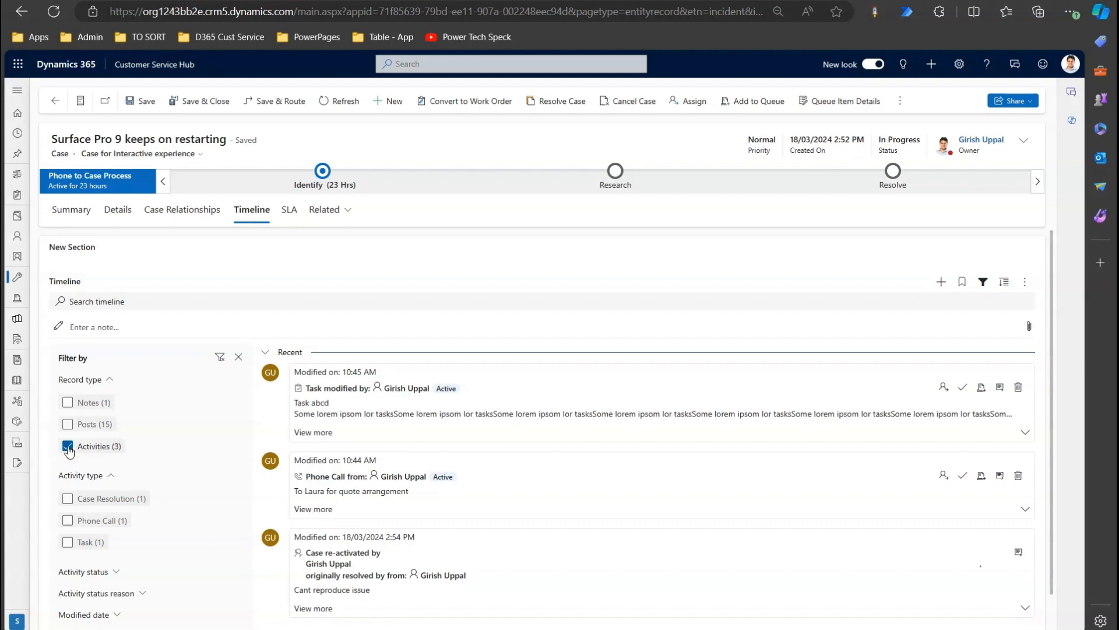
pyautogui.click(67, 446)
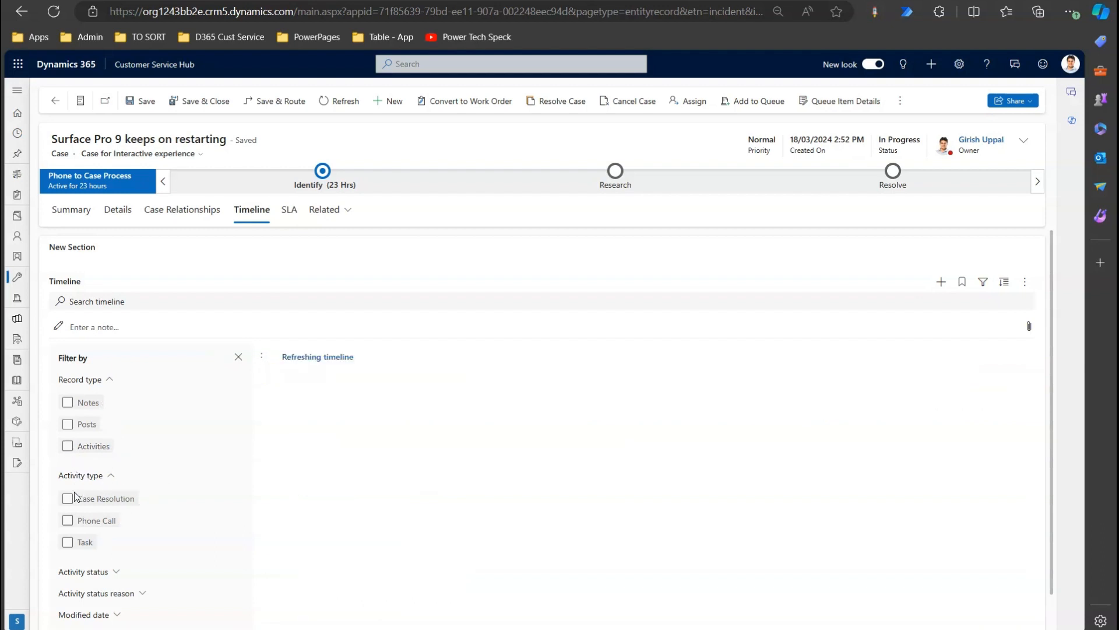
pyautogui.click(68, 520)
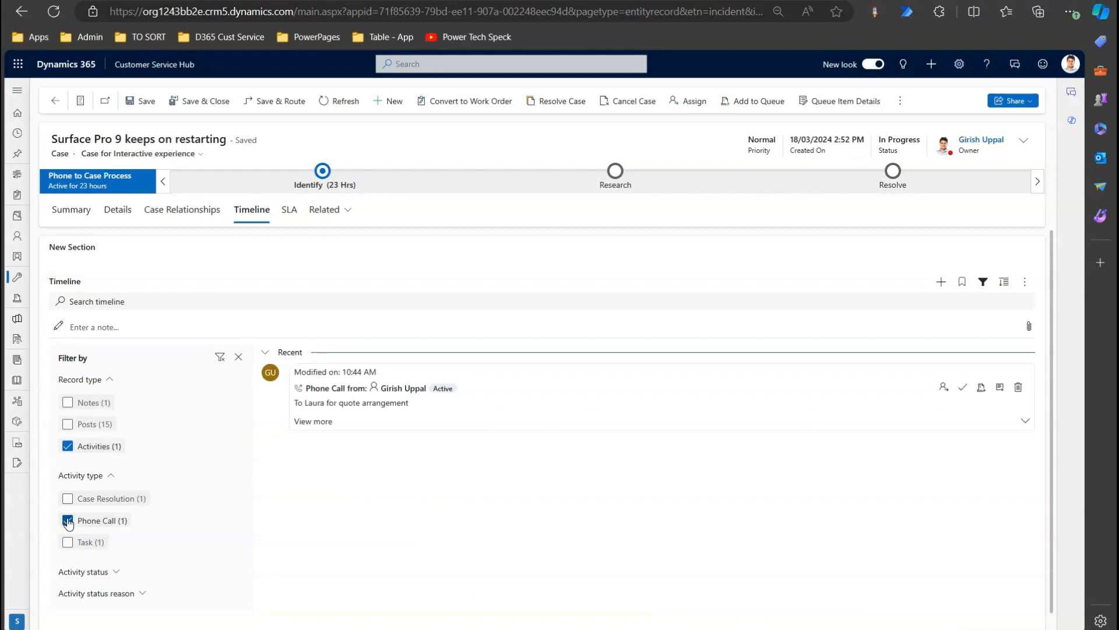
pyautogui.click(68, 521)
pyautogui.click(115, 573)
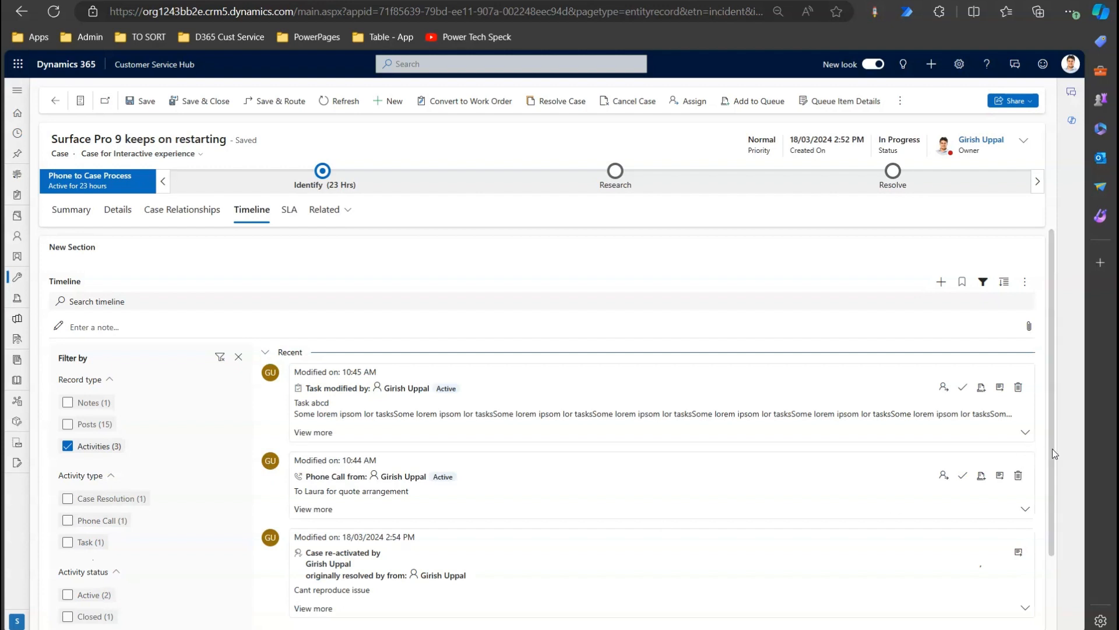
# Expand the status reason and Modified date filters and show only records modified in the last 24 hours.
pyautogui.scroll(-2, 1051, 443)
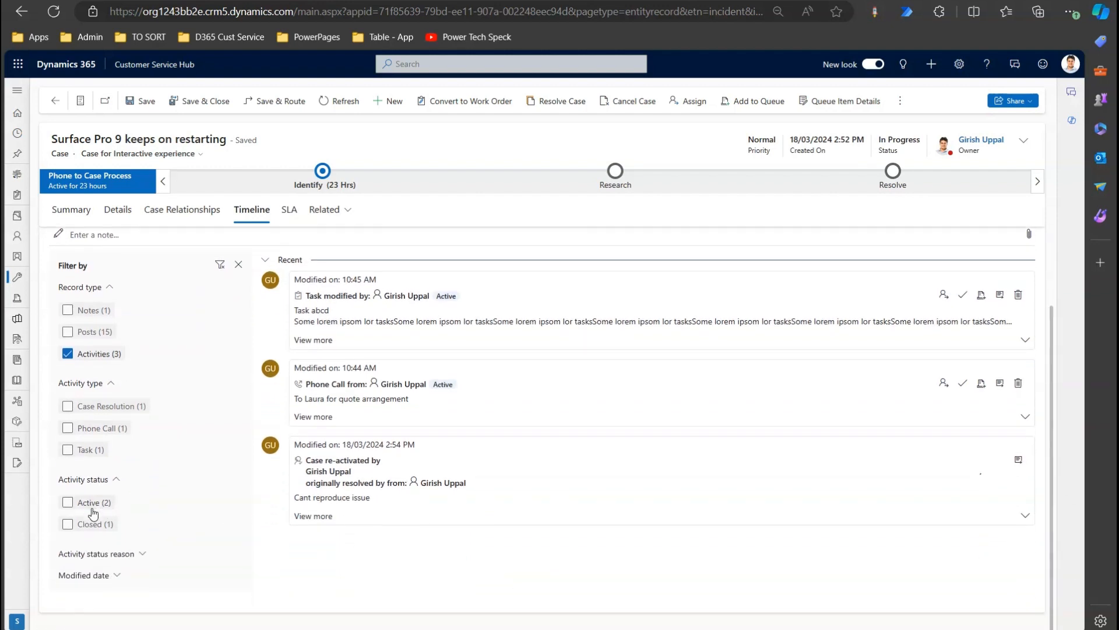
pyautogui.click(136, 557)
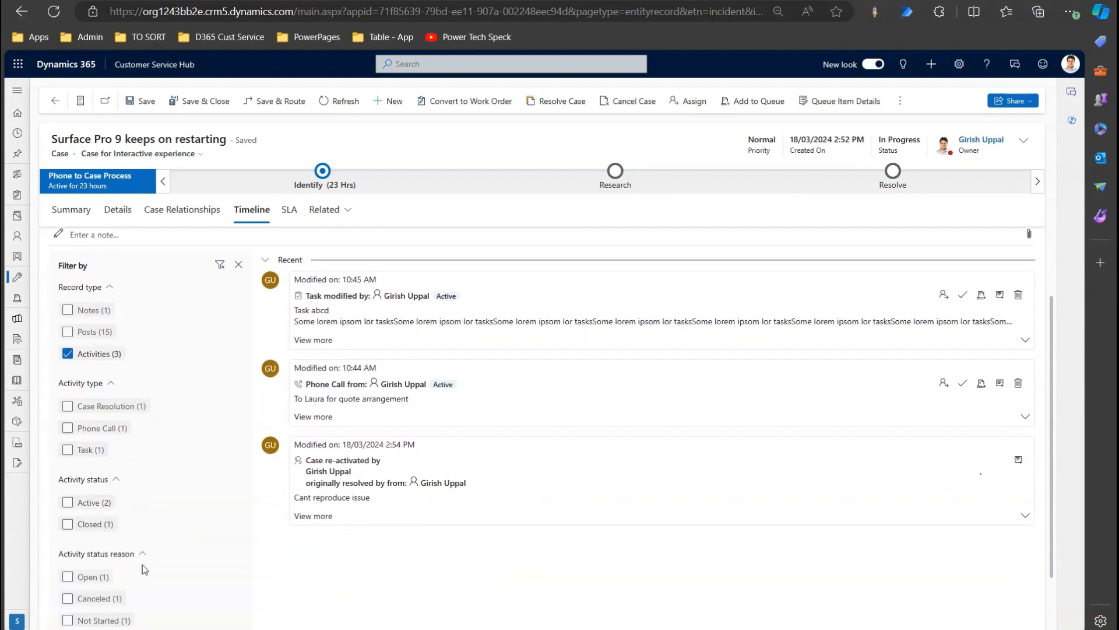
pyautogui.scroll(-2, 1069, 565)
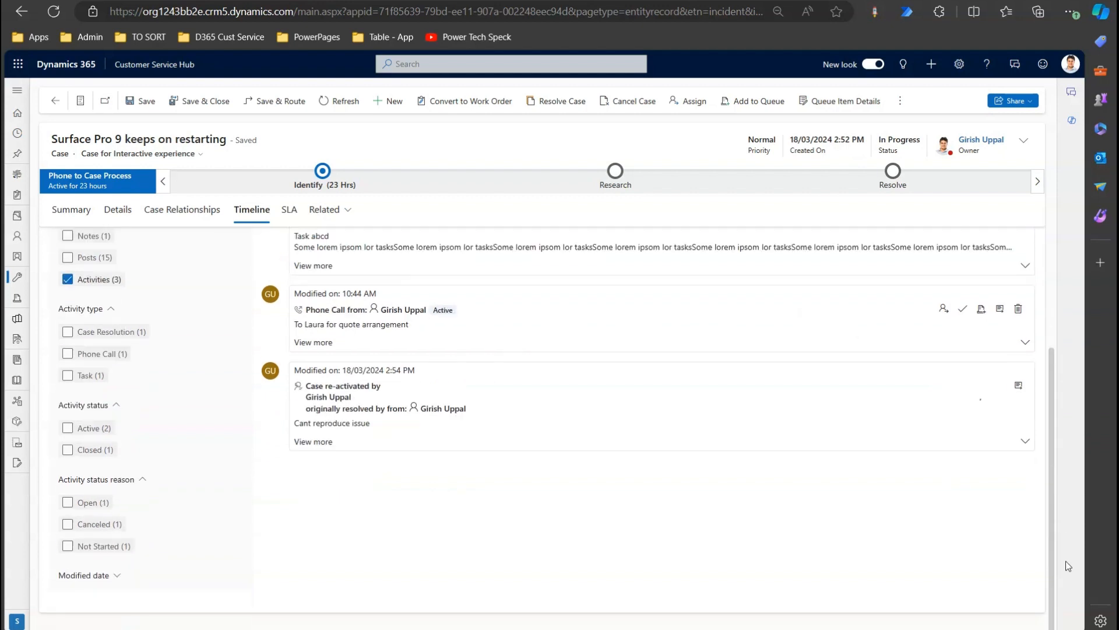
pyautogui.click(114, 579)
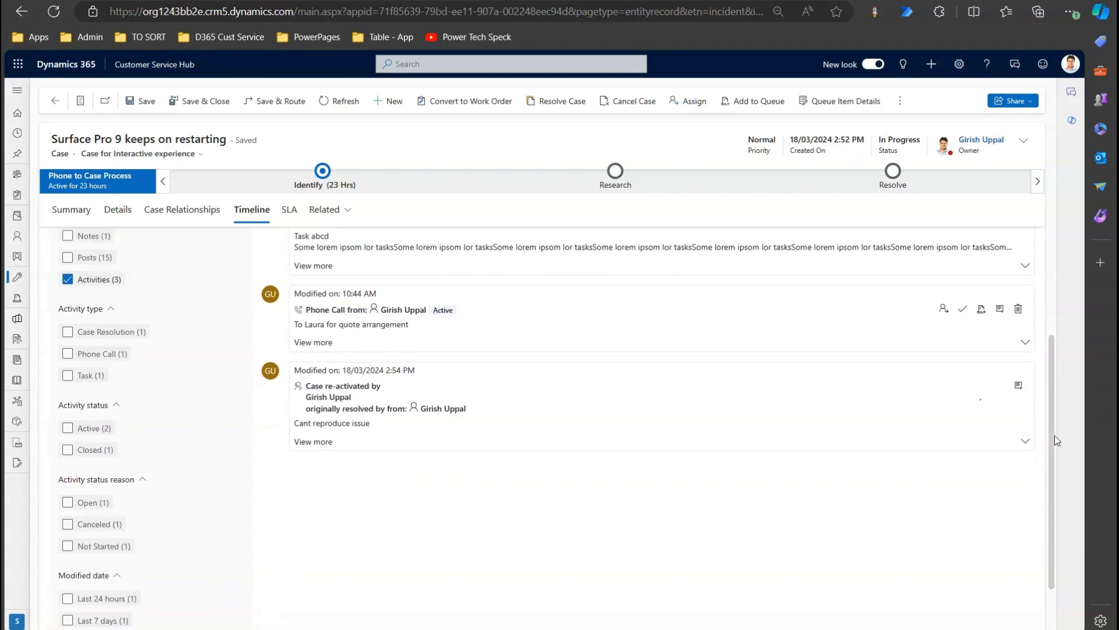
pyautogui.scroll(-2, 1058, 432)
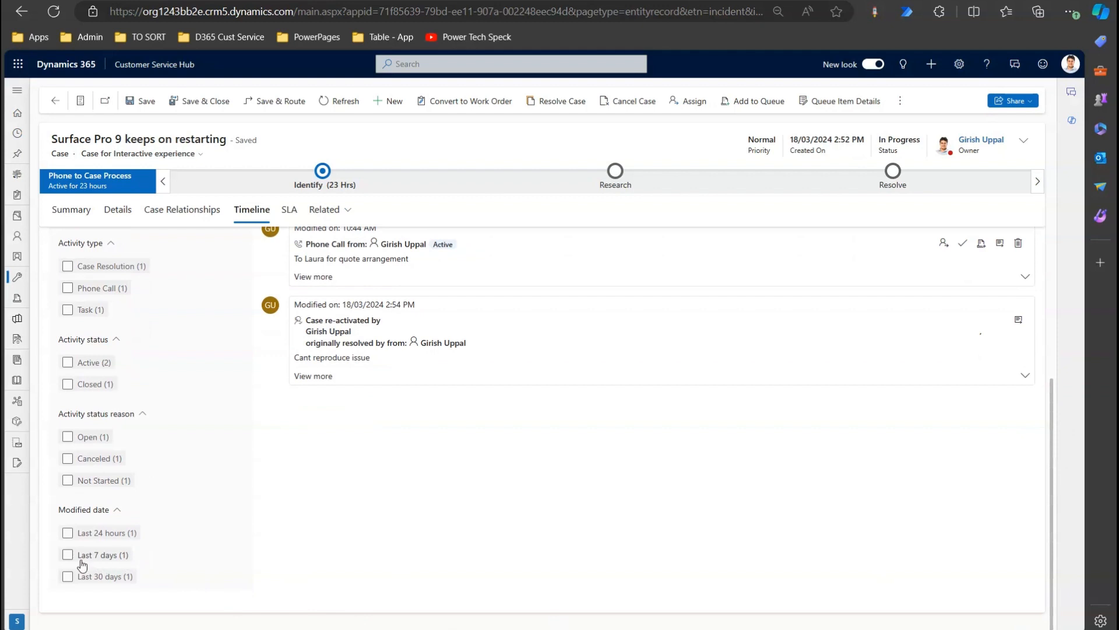
pyautogui.click(67, 533)
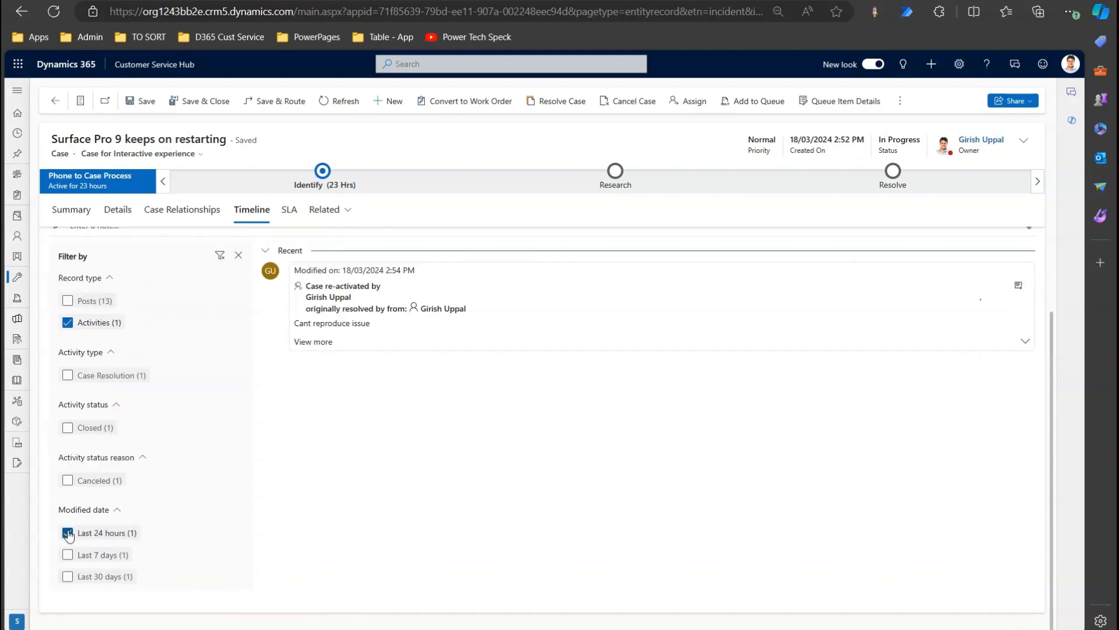
# Clear all timeline filters and close the filter pane.
pyautogui.click(238, 256)
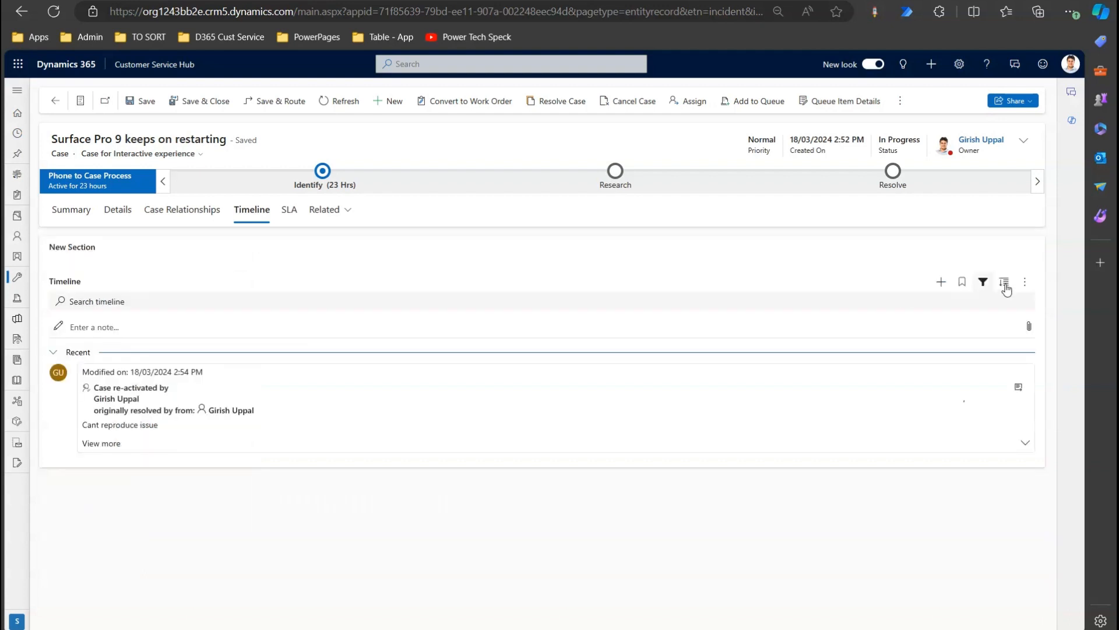
pyautogui.click(984, 282)
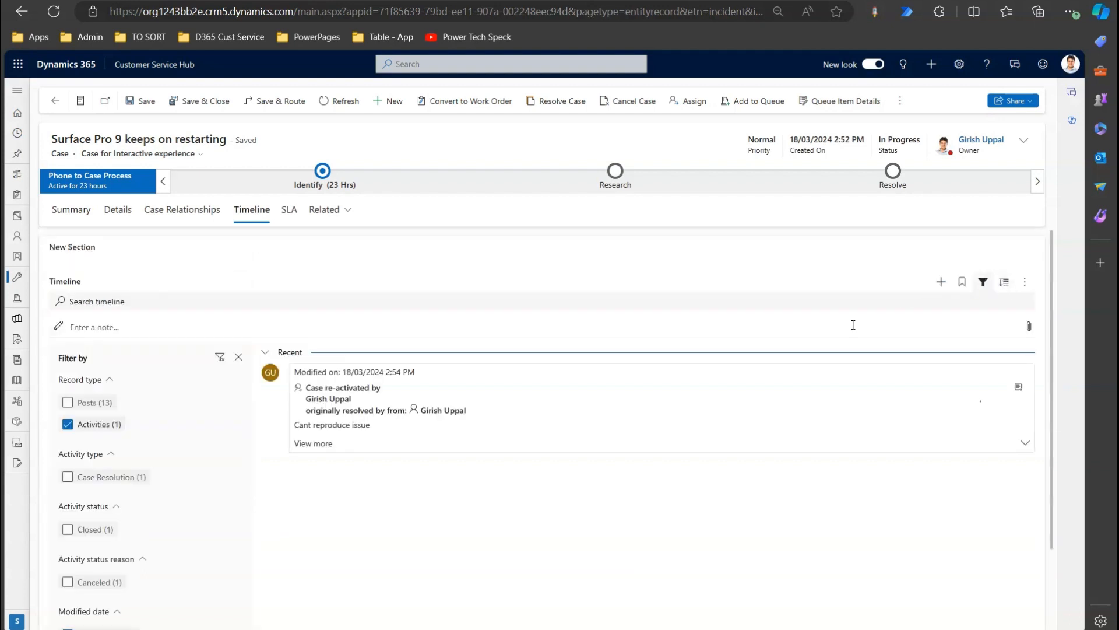
pyautogui.click(220, 357)
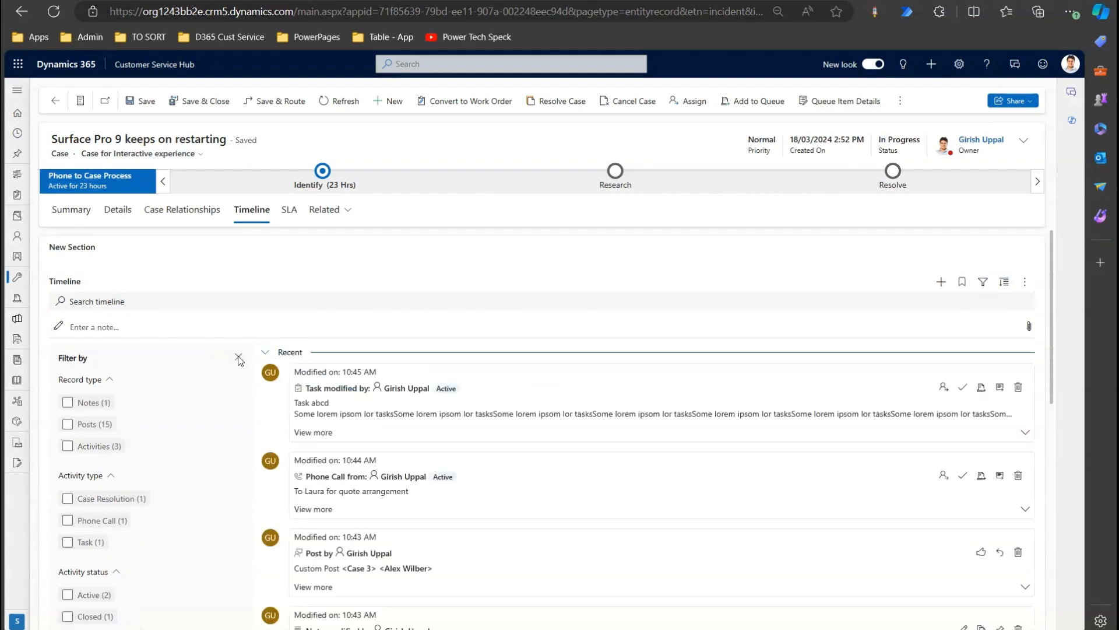
pyautogui.click(238, 357)
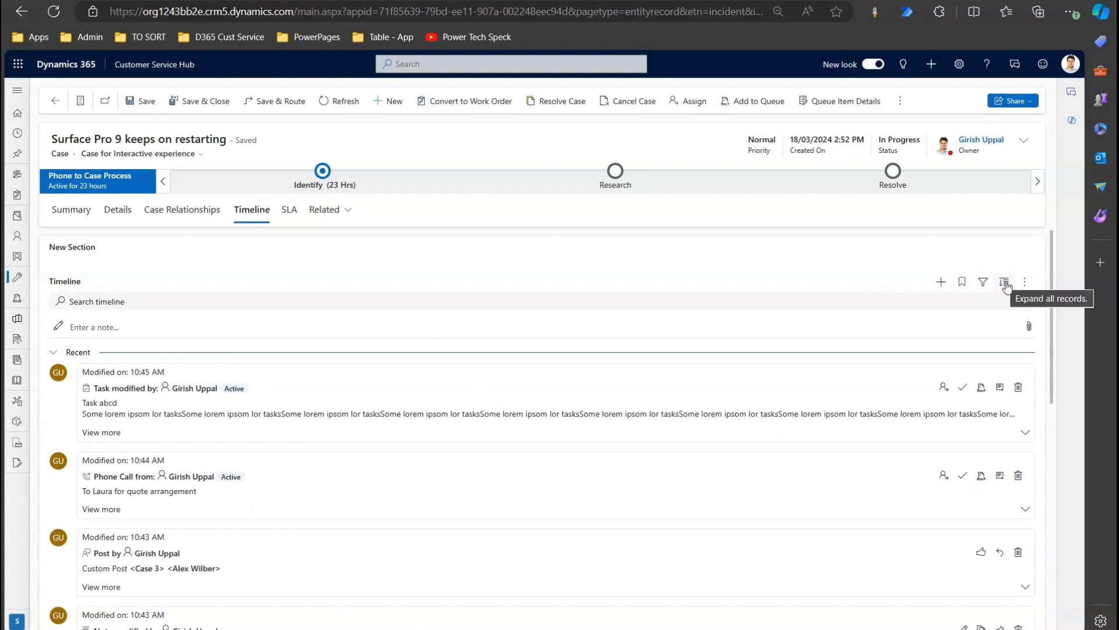
# Expand and collapse Task abcd's description, then expand every record on the timeline.
pyautogui.moveTo(1049, 327); pyautogui.dragTo(1052, 341)
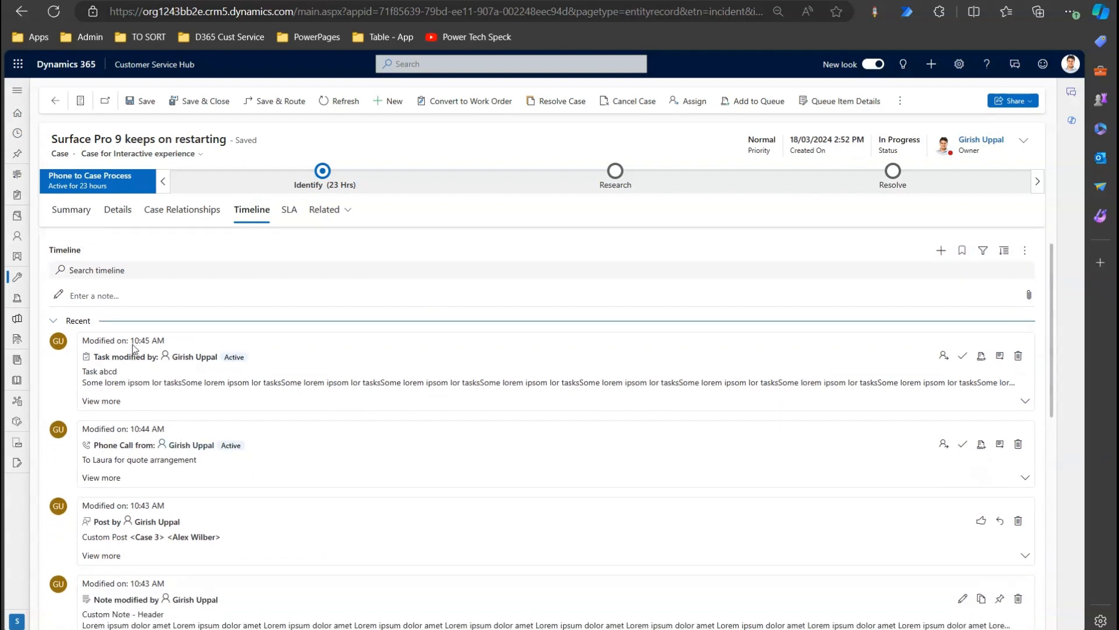
pyautogui.click(105, 402)
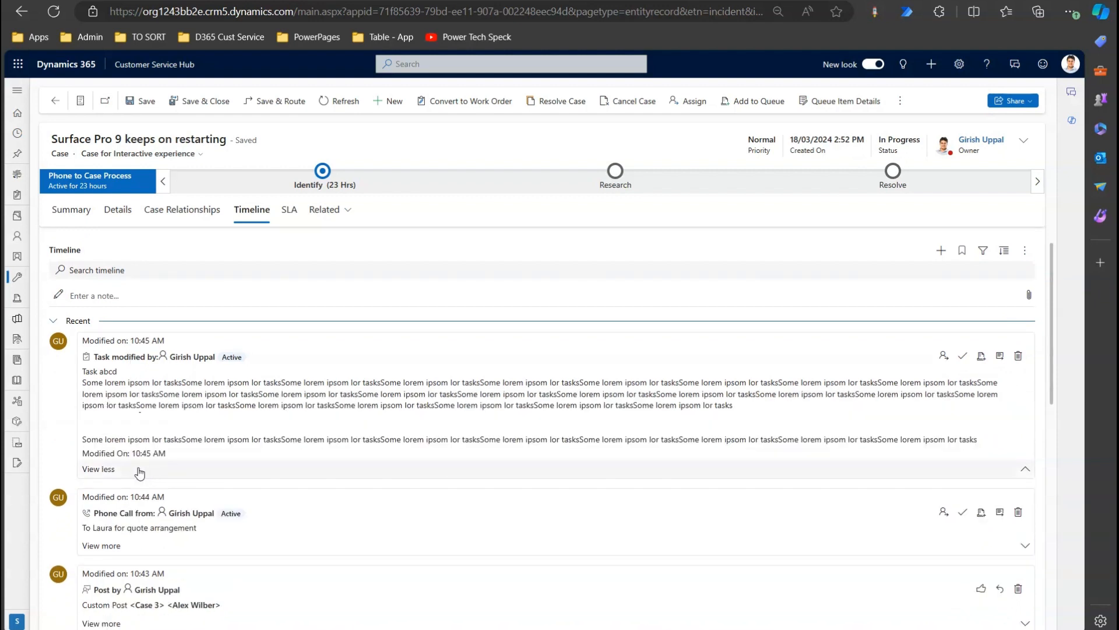
pyautogui.click(105, 469)
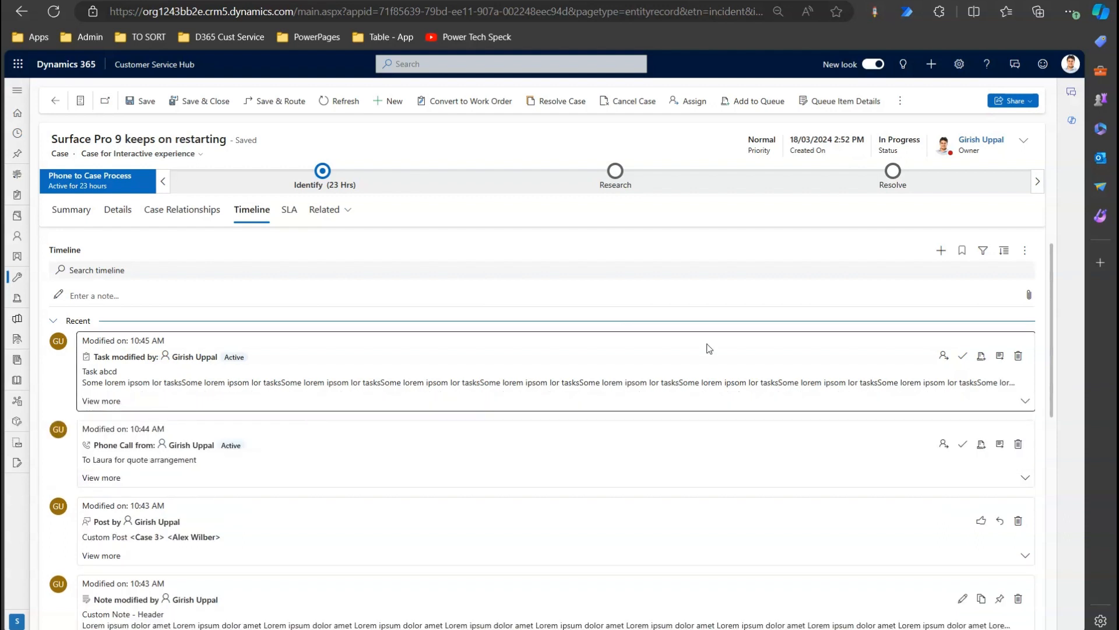
pyautogui.click(1024, 252)
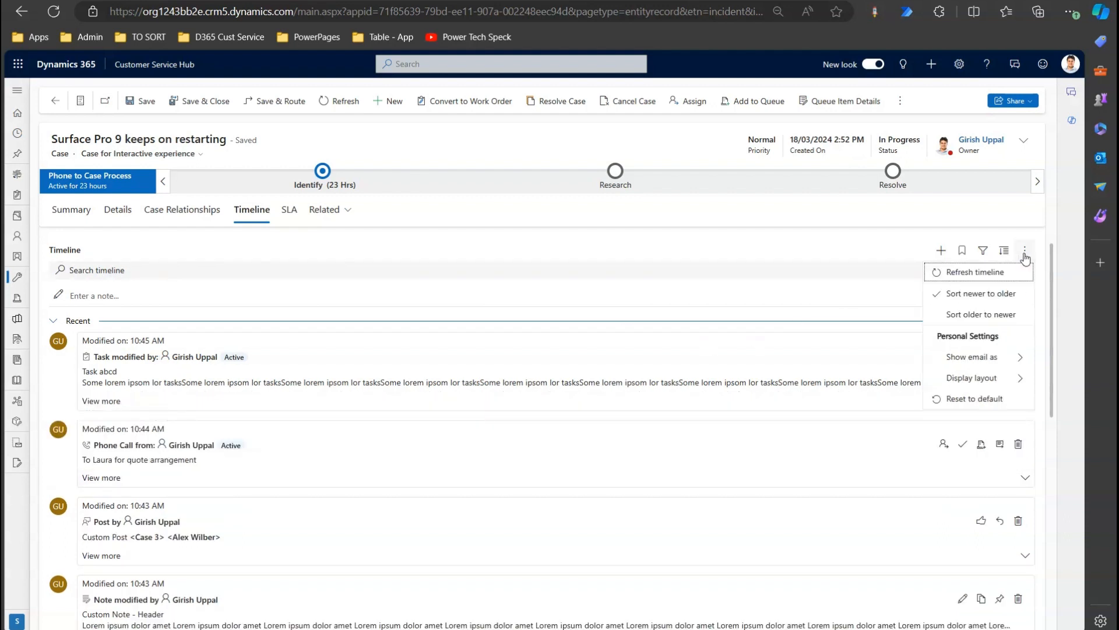
pyautogui.click(1004, 251)
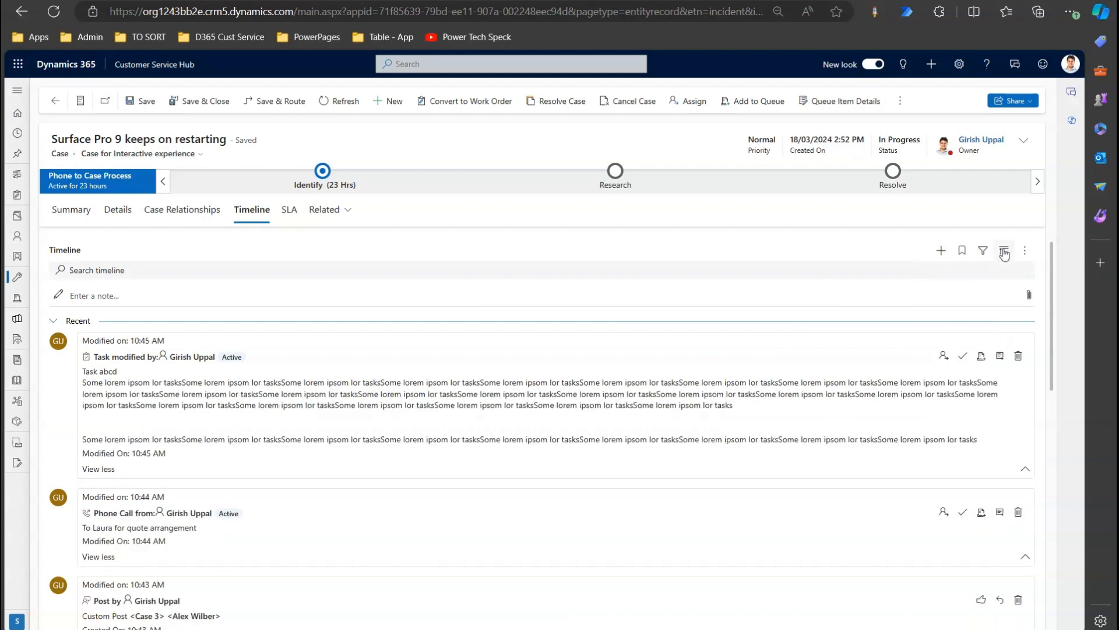
pyautogui.moveTo(1053, 274); pyautogui.dragTo(1102, 238)
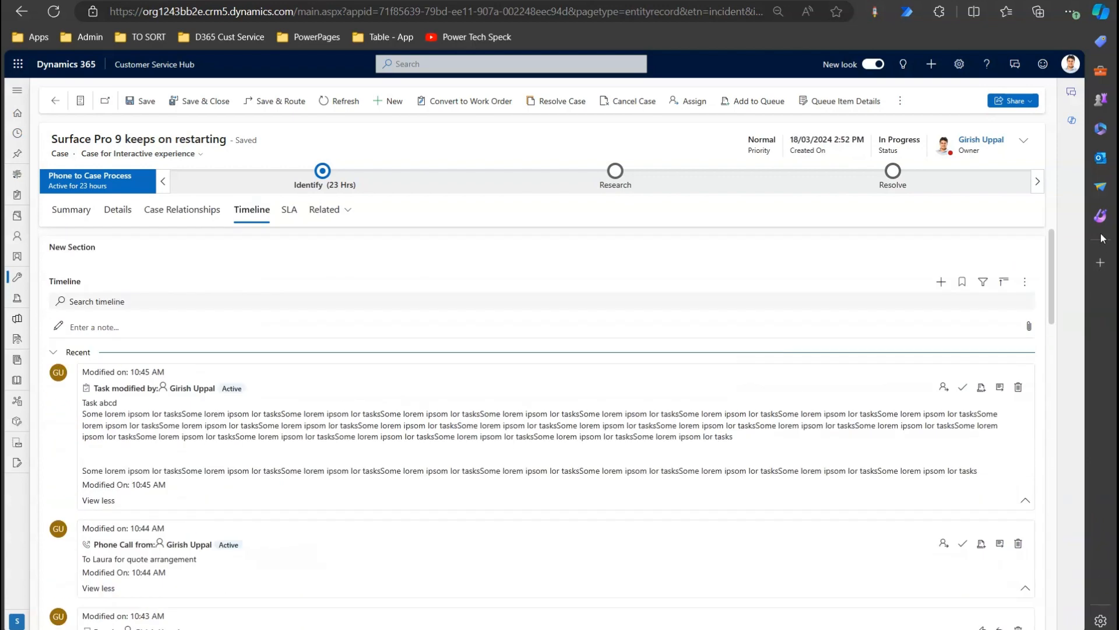
# Switch the timeline's display layout to Cozy.
pyautogui.click(1025, 282)
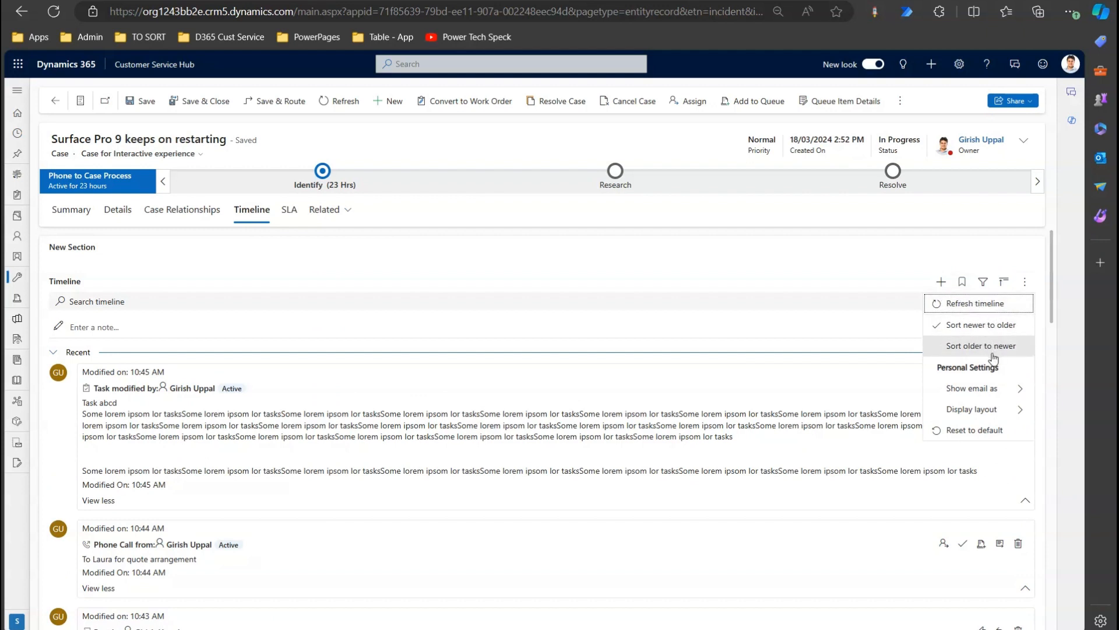
pyautogui.click(1011, 411)
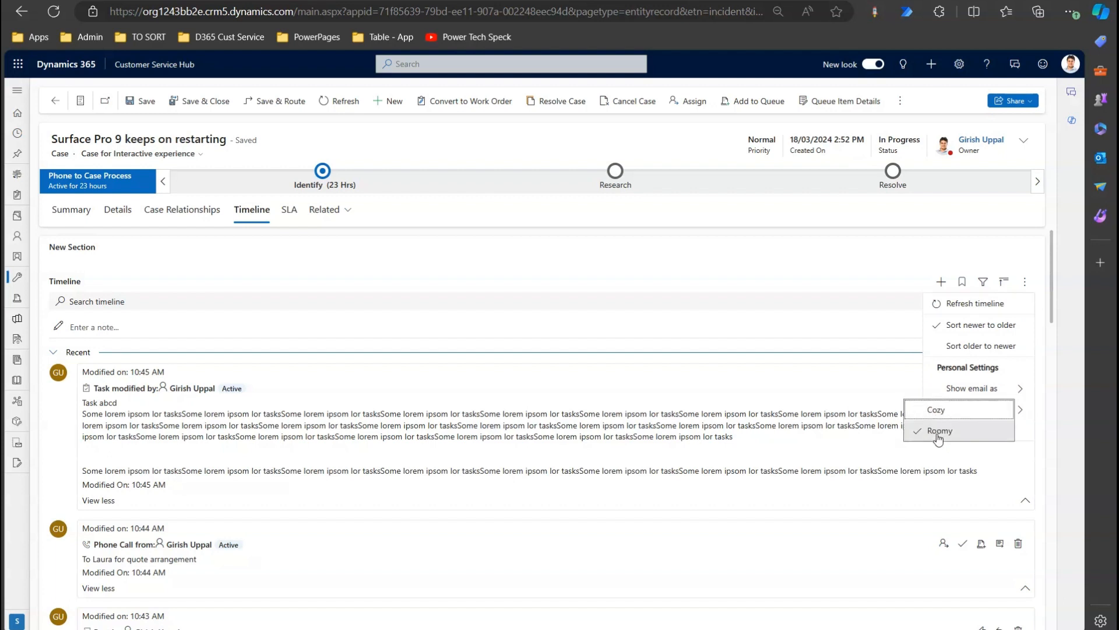
pyautogui.click(927, 411)
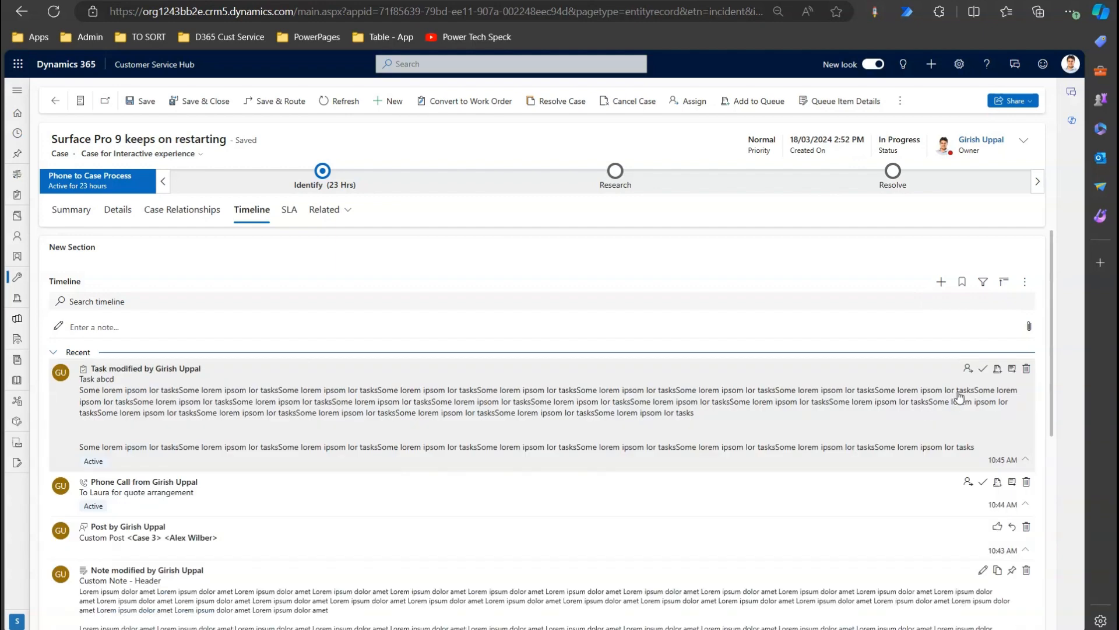
pyautogui.moveTo(1053, 322); pyautogui.dragTo(1052, 278)
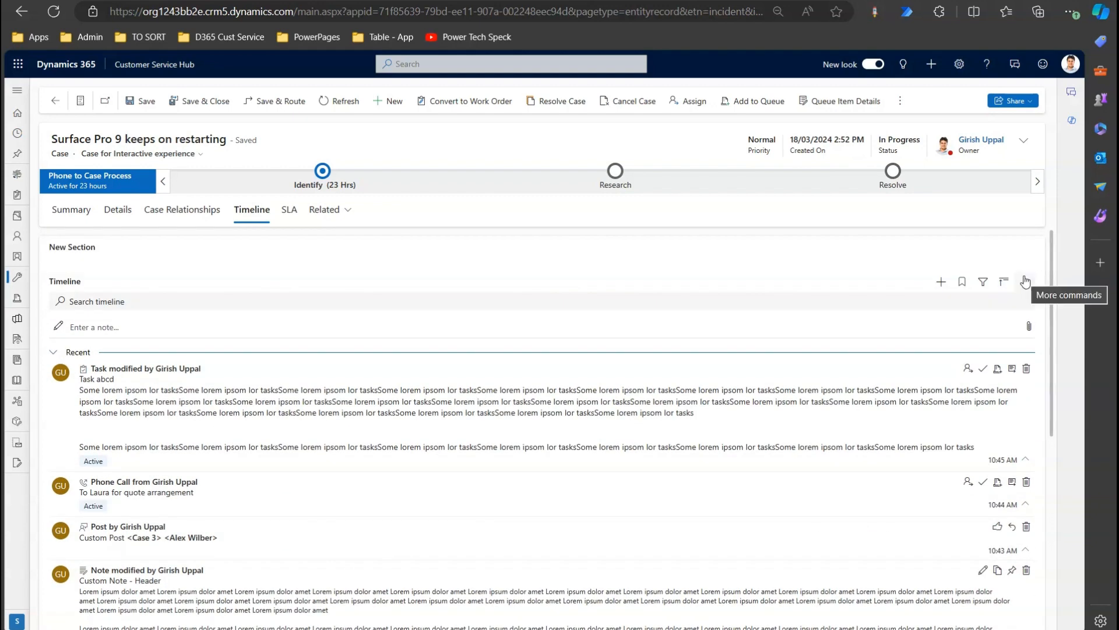
pyautogui.click(941, 282)
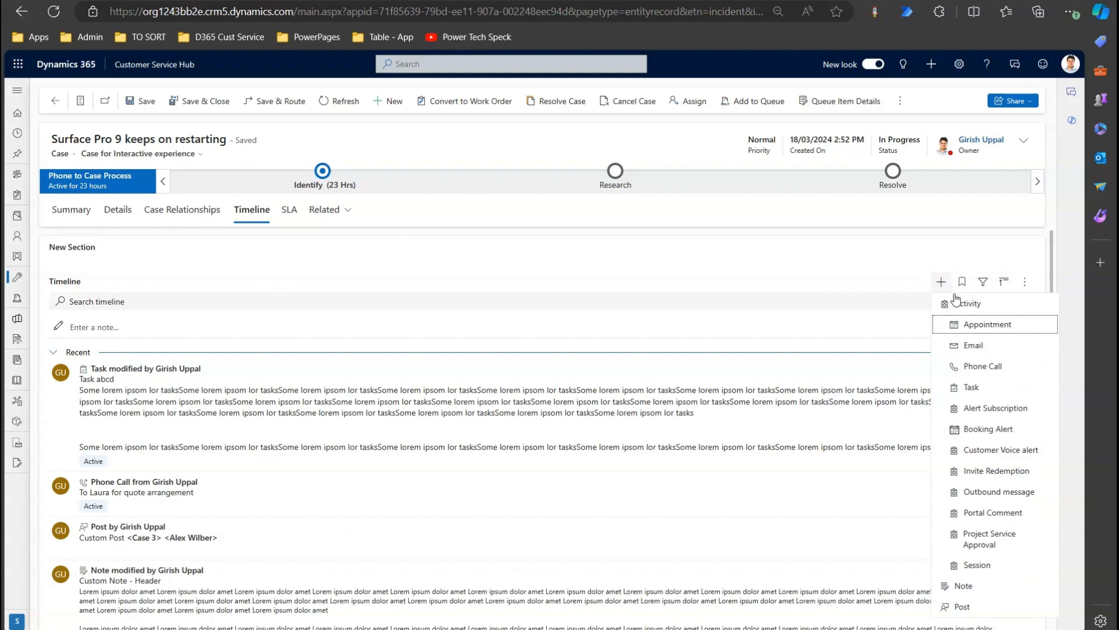
# Create and save a task with description 'Call at 4 PM today', due 20/03/2024.
pyautogui.click(979, 387)
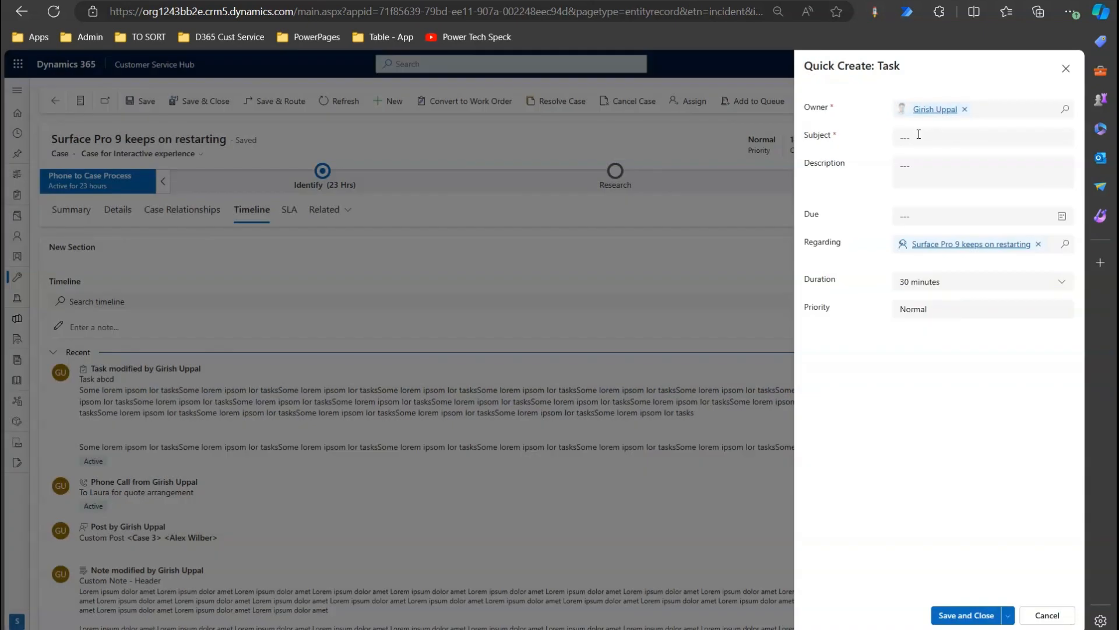
pyautogui.click(919, 134)
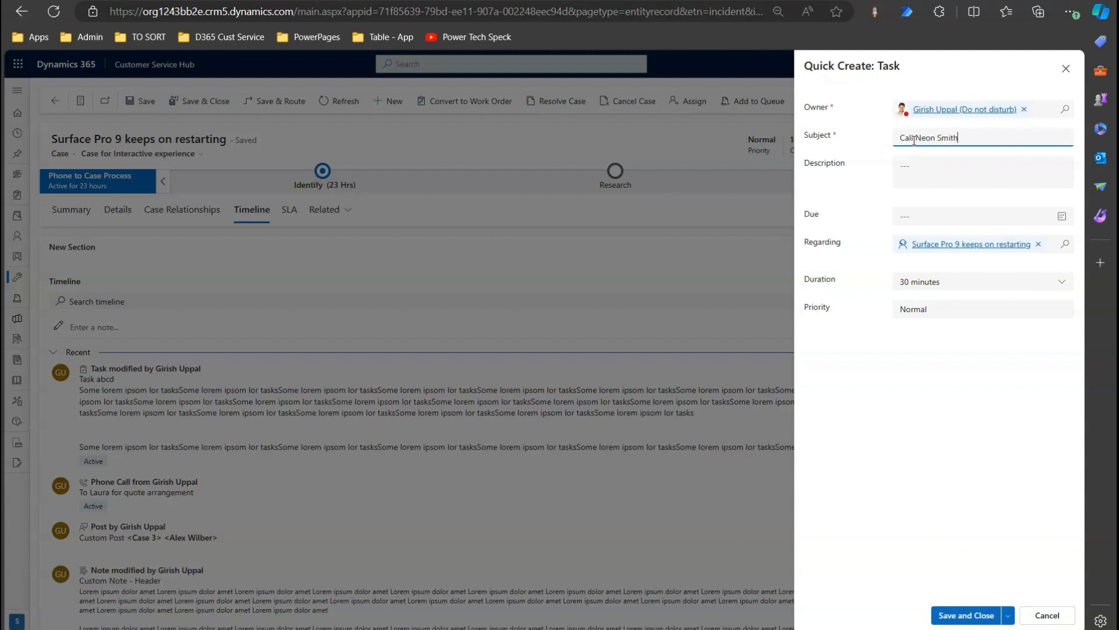
pyautogui.click(942, 166)
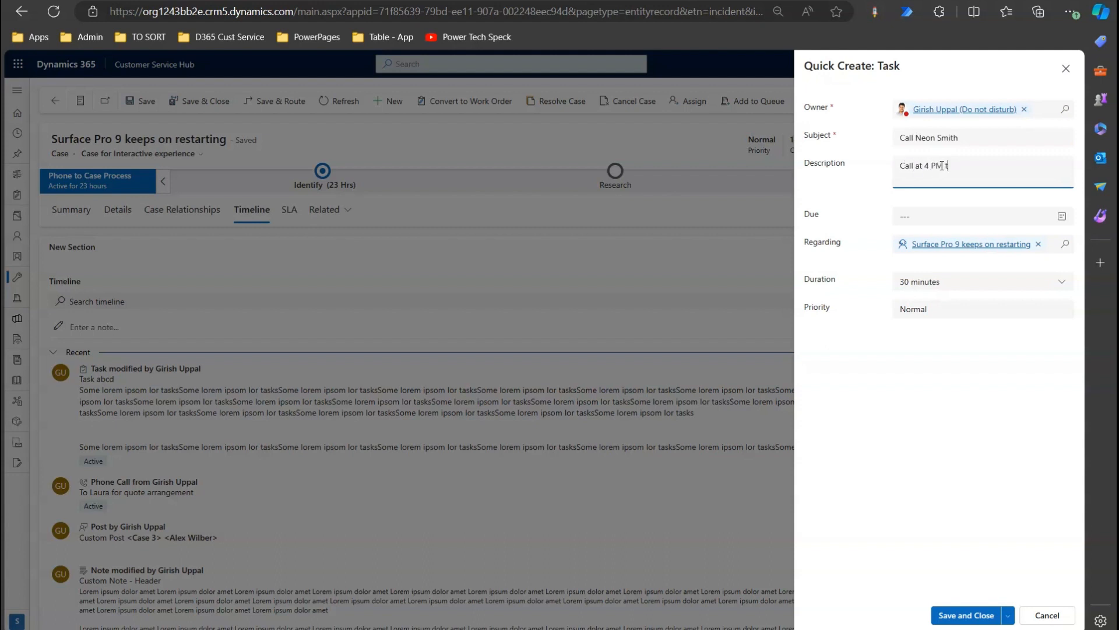
pyautogui.write('Call at 4 PM today')
pyautogui.click(991, 220)
pyautogui.click(963, 325)
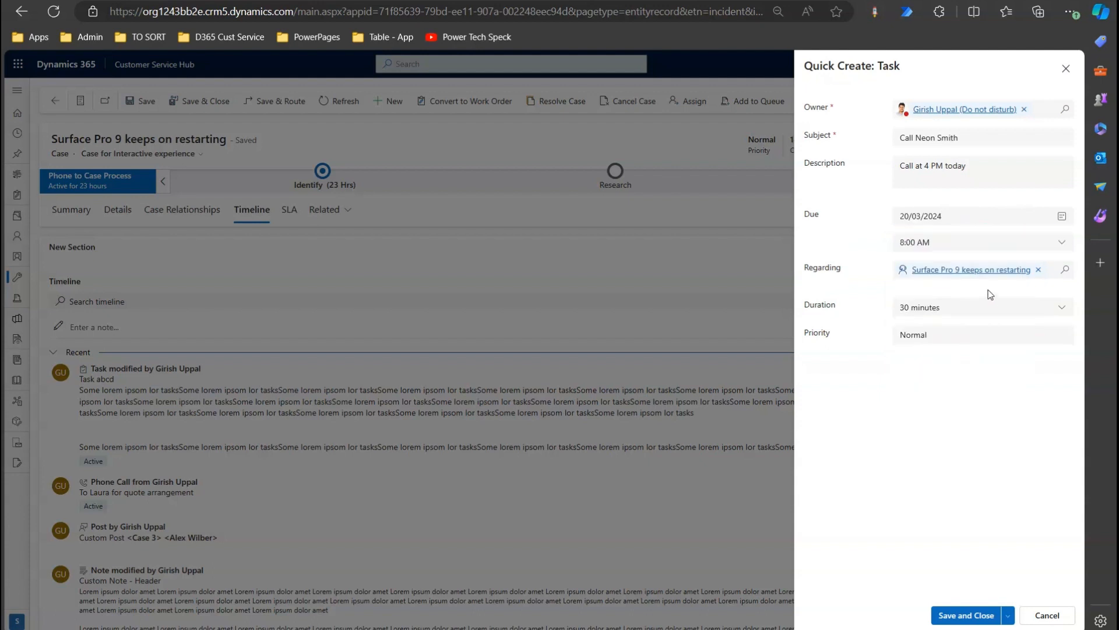
pyautogui.click(971, 615)
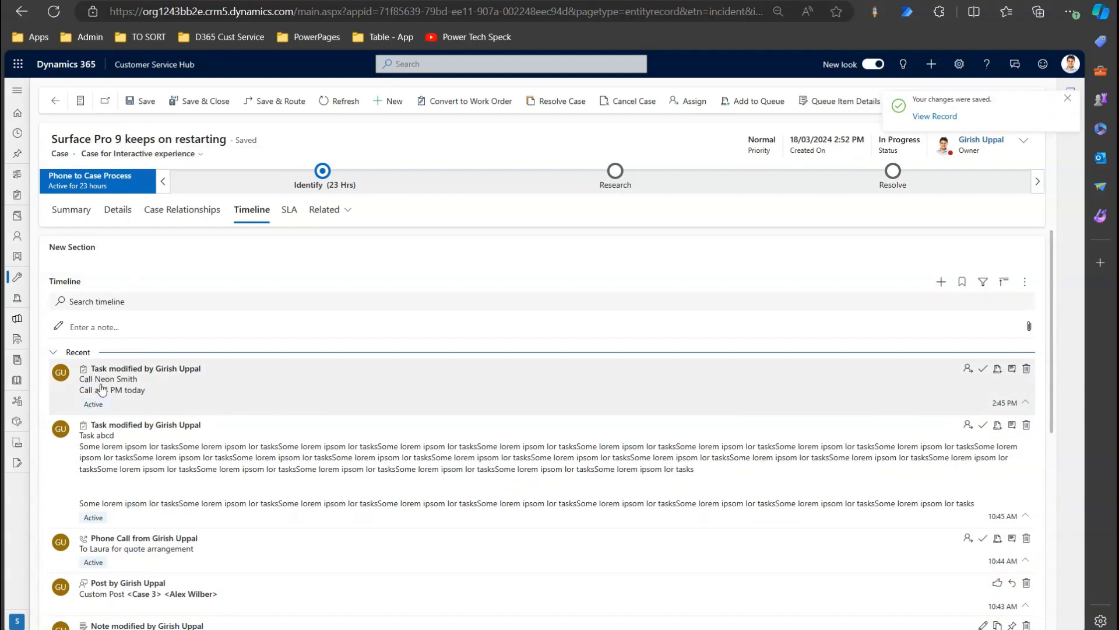
# Add a 'Microsoft Updates' note: crm app updates tomorrow Central Time, back up all records.
pyautogui.click(941, 281)
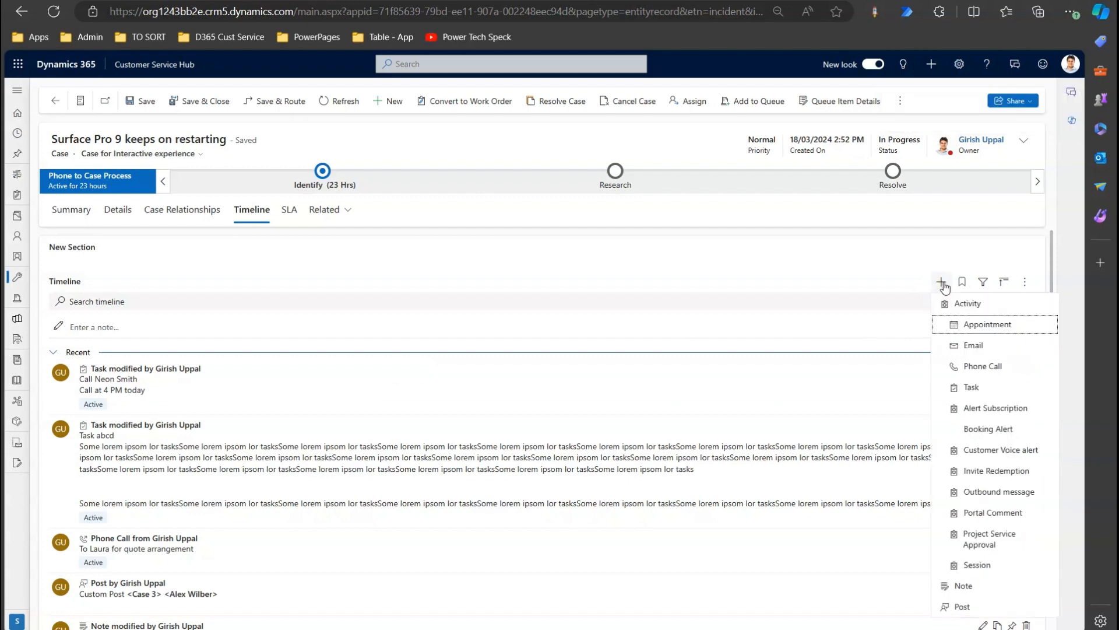
pyautogui.click(969, 591)
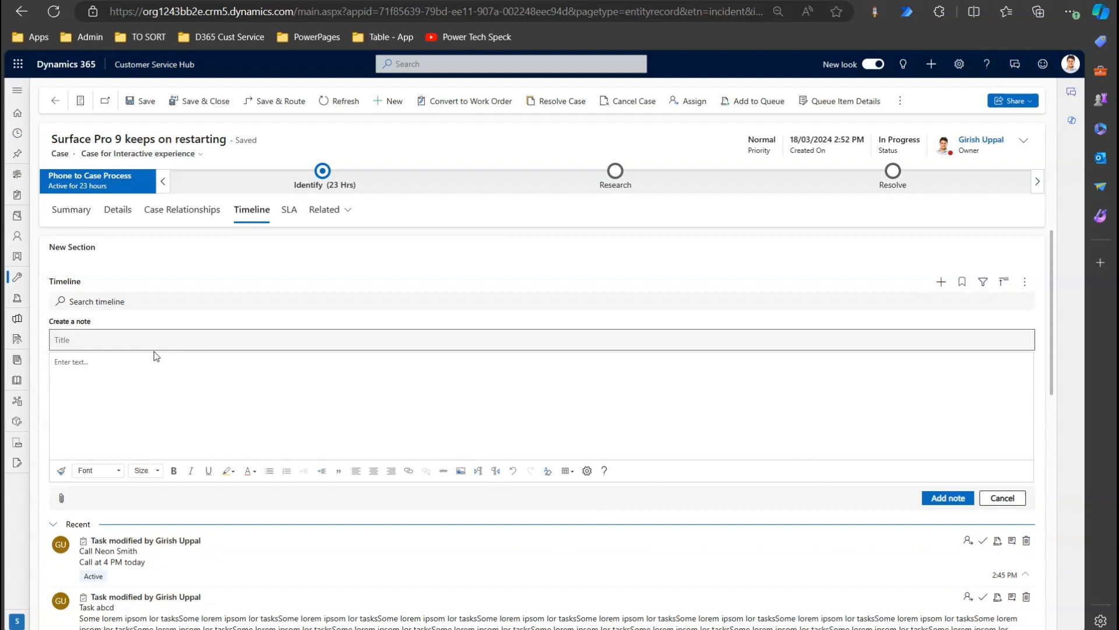
pyautogui.write('Microsoft Updates')
pyautogui.press('Tab')
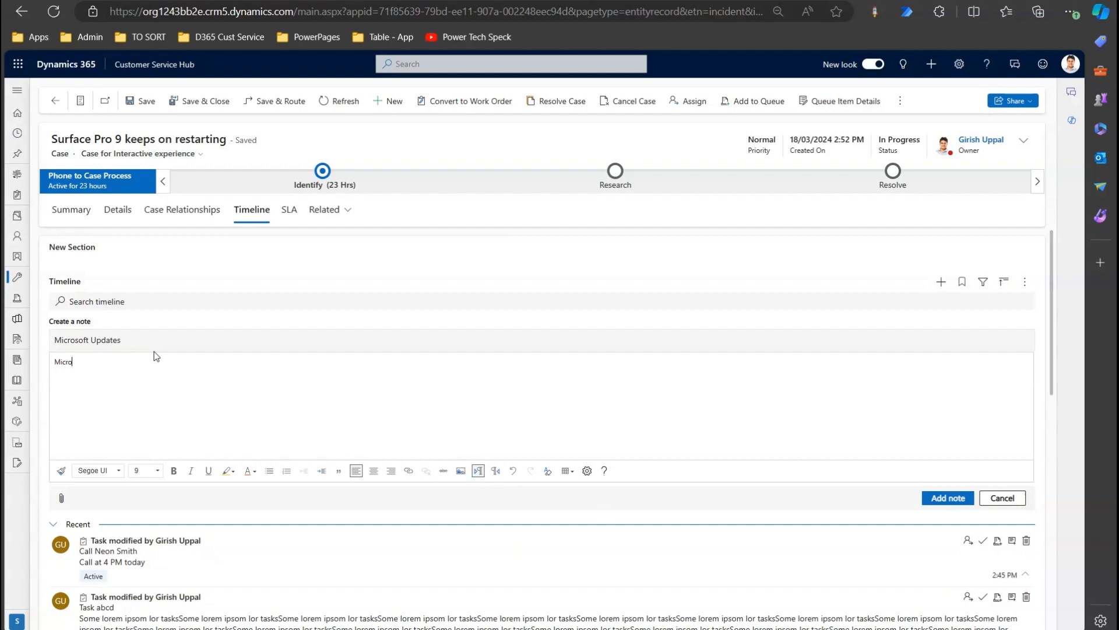
pyautogui.write('Microsoft will update crm app tomorrow Central Time. Please')
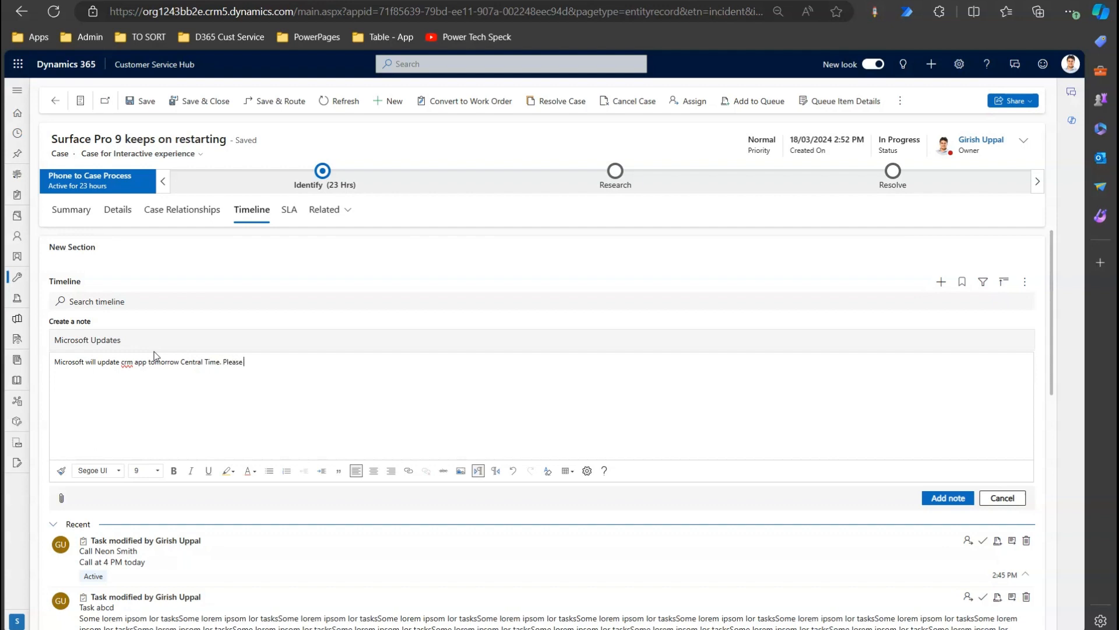
pyautogui.write(' backup all your records')
pyautogui.click(948, 498)
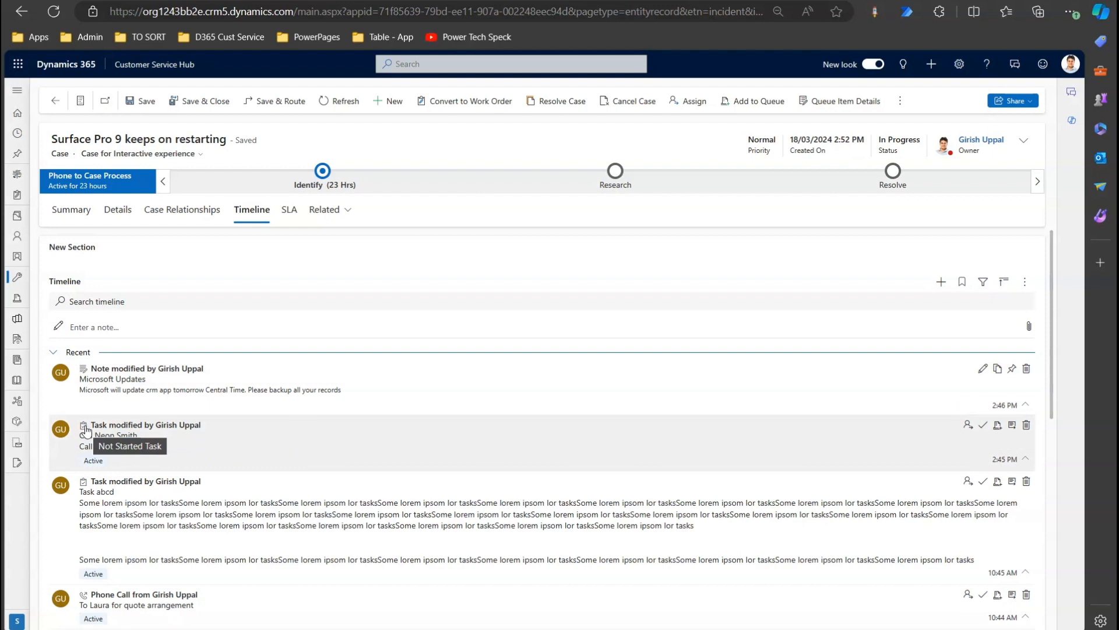
pyautogui.click(941, 282)
pyautogui.click(960, 607)
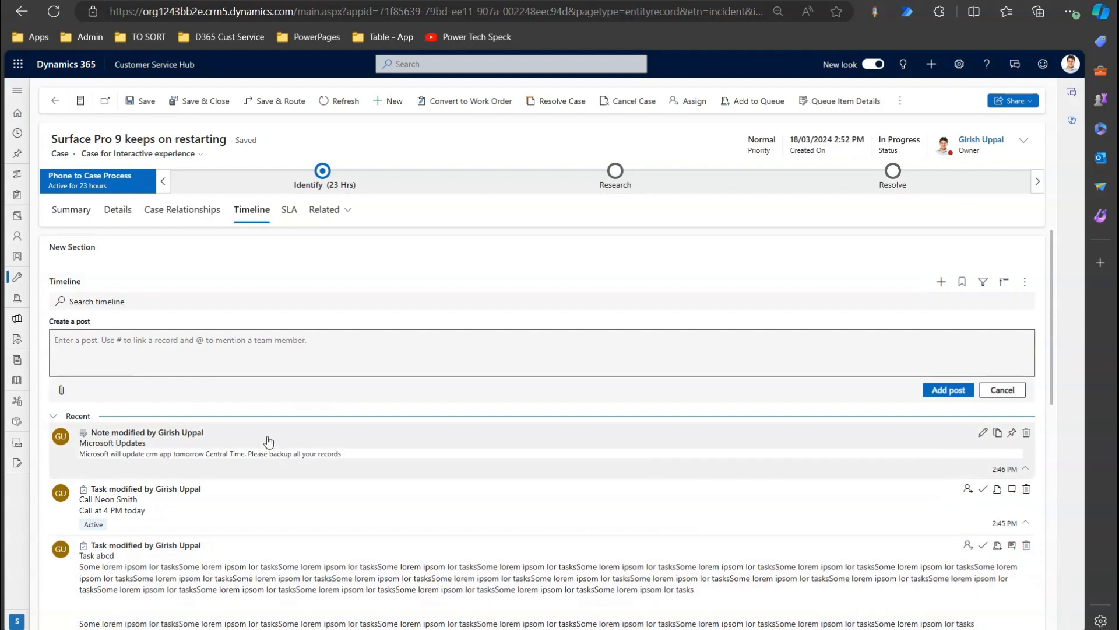
pyautogui.write('Hey')
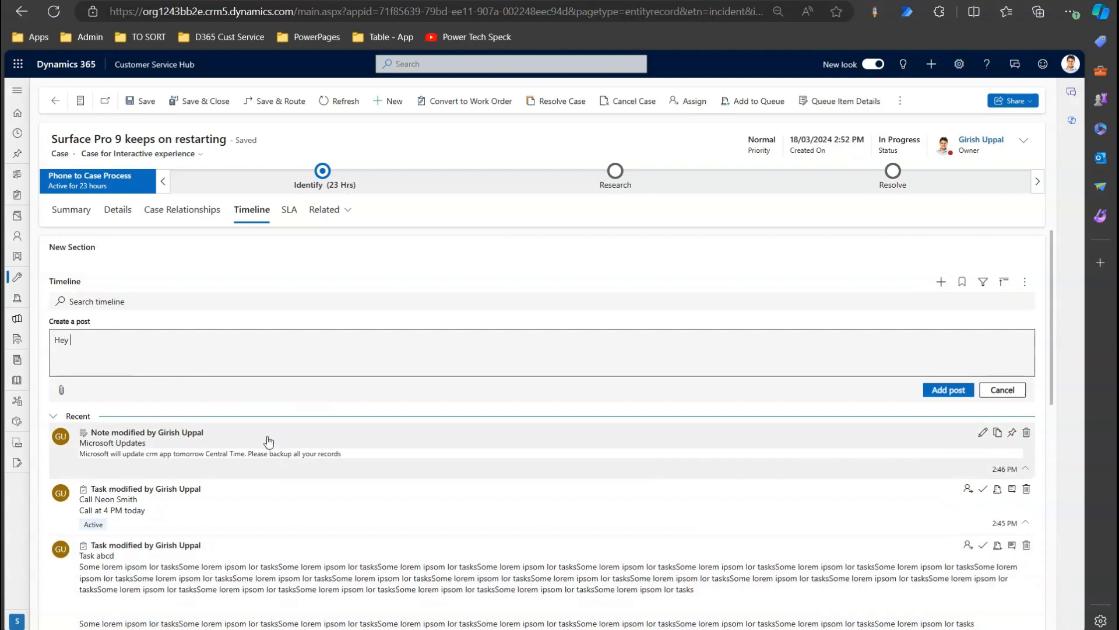
pyautogui.write(' @')
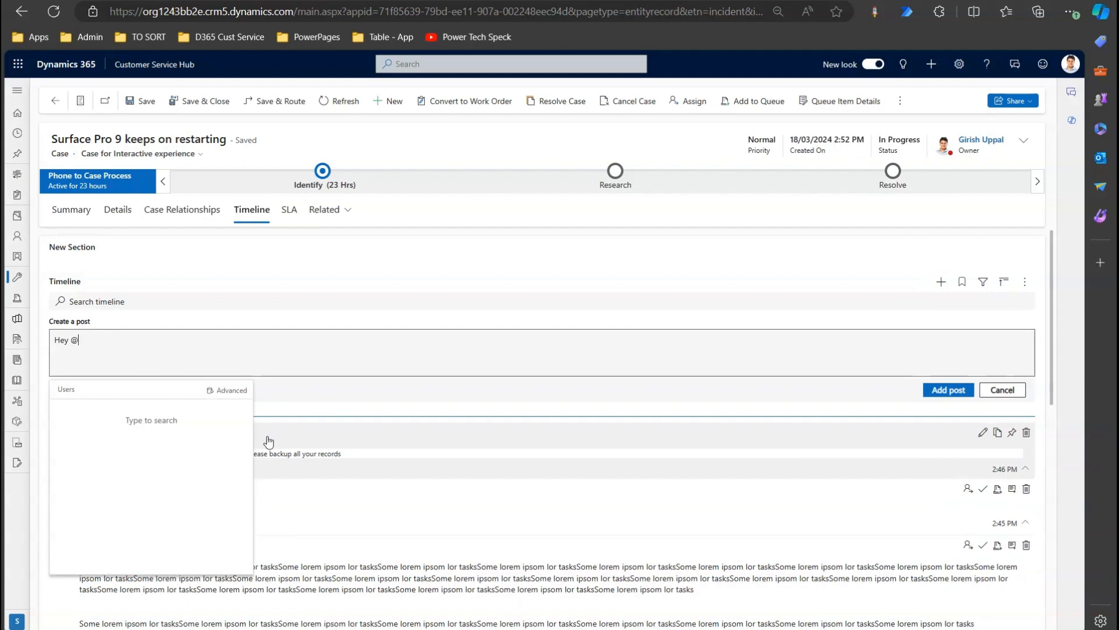
pyautogui.write('alex')
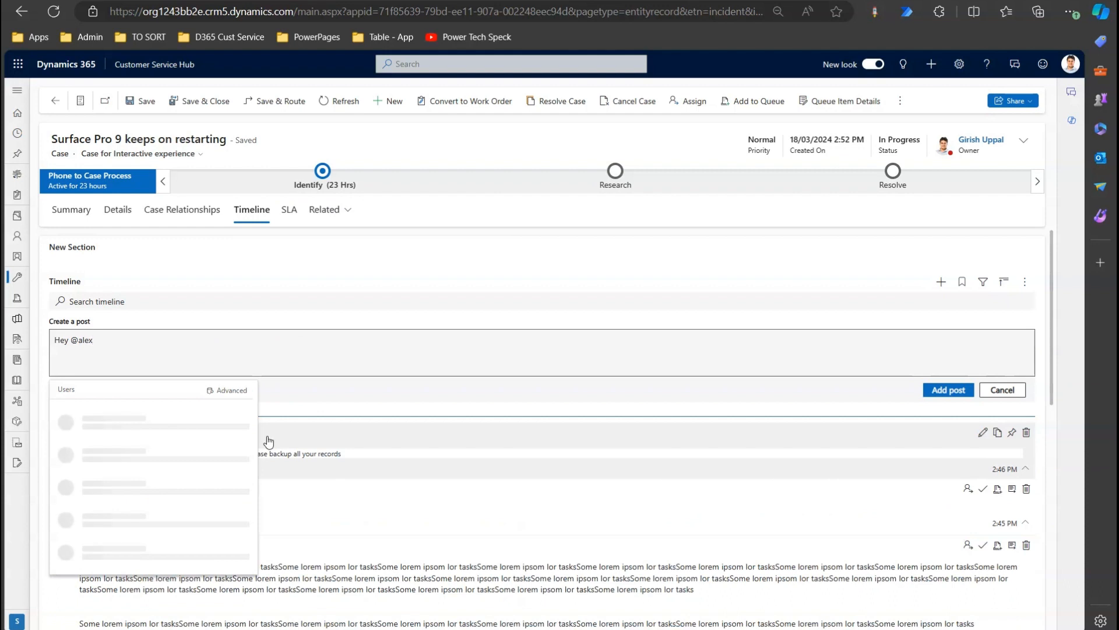
pyautogui.press('Return')
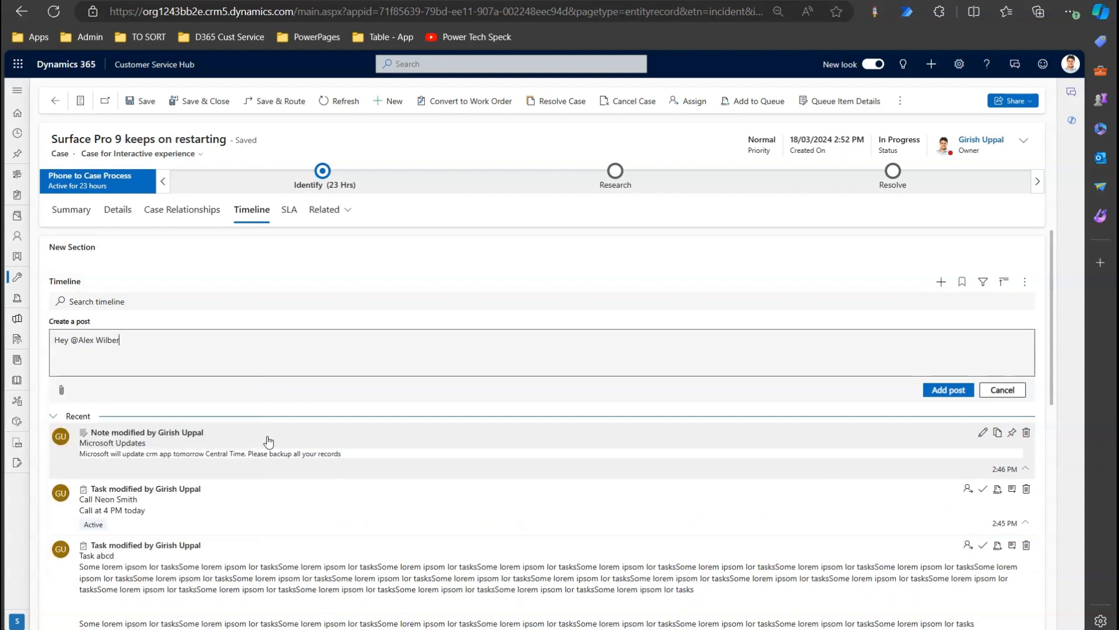
pyautogui.write('- Thanks for confirming that this case is s')
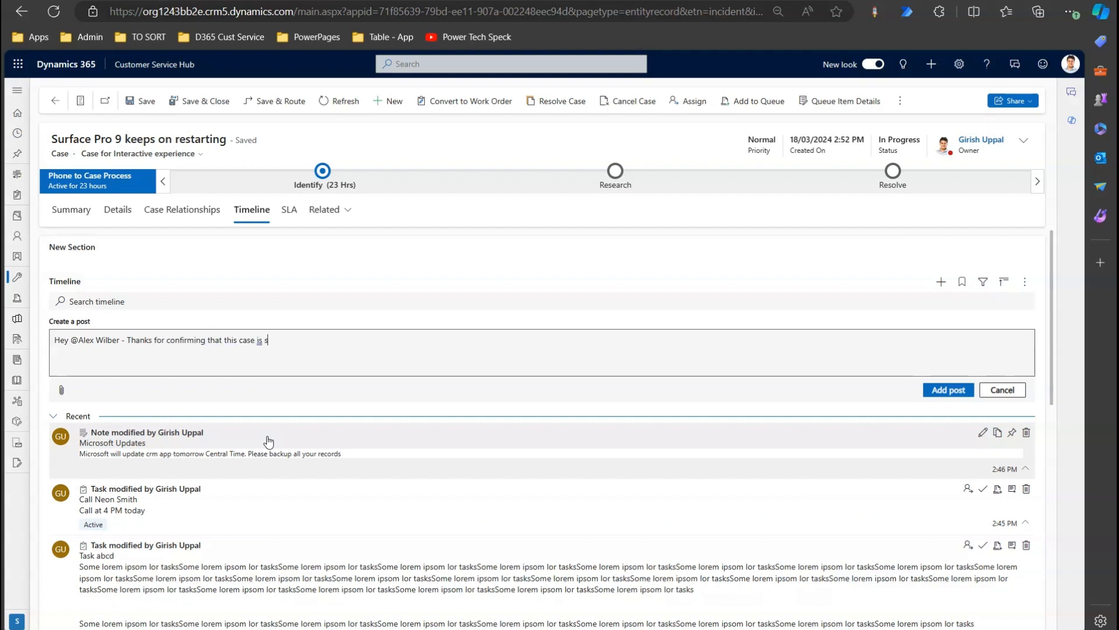
pyautogui.write('imilar to another case in our system')
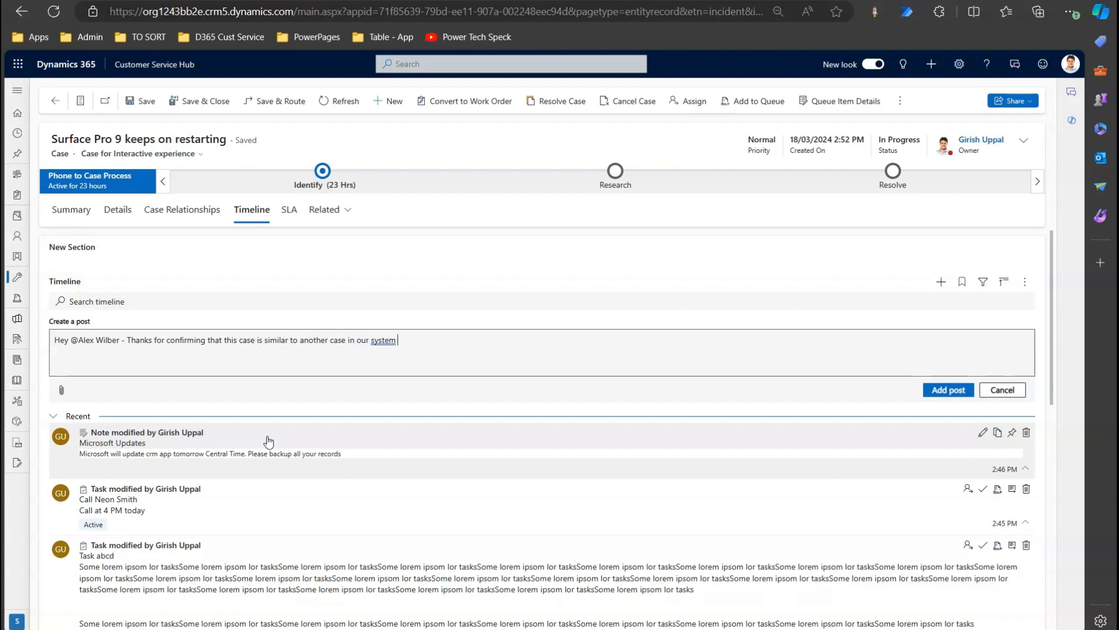
pyautogui.write(' #')
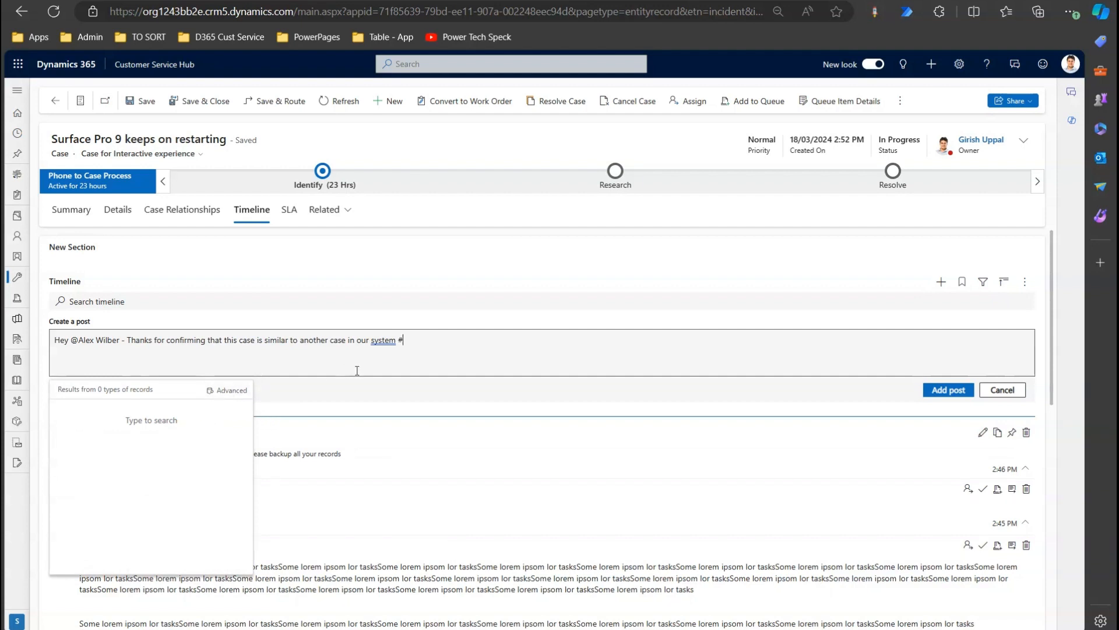
# Tag the 'Surface Pro 4 Charger not charging' case with '#surface' and publish the post.
pyautogui.press('BackSpace')
pyautogui.press('BackSpace')
pyautogui.write('urface')
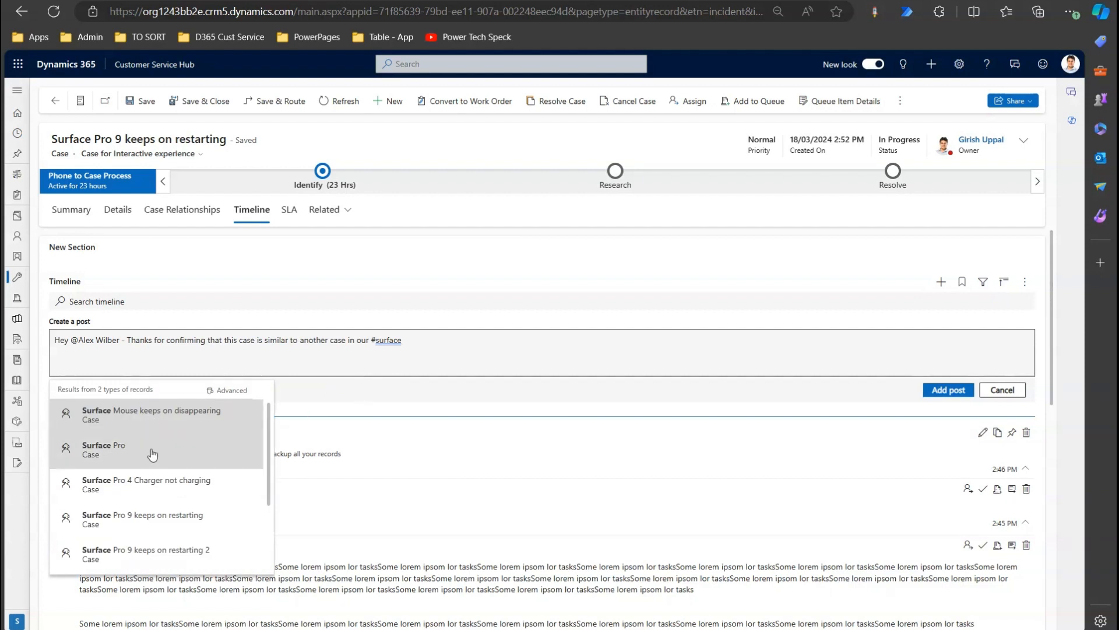
pyautogui.click(169, 488)
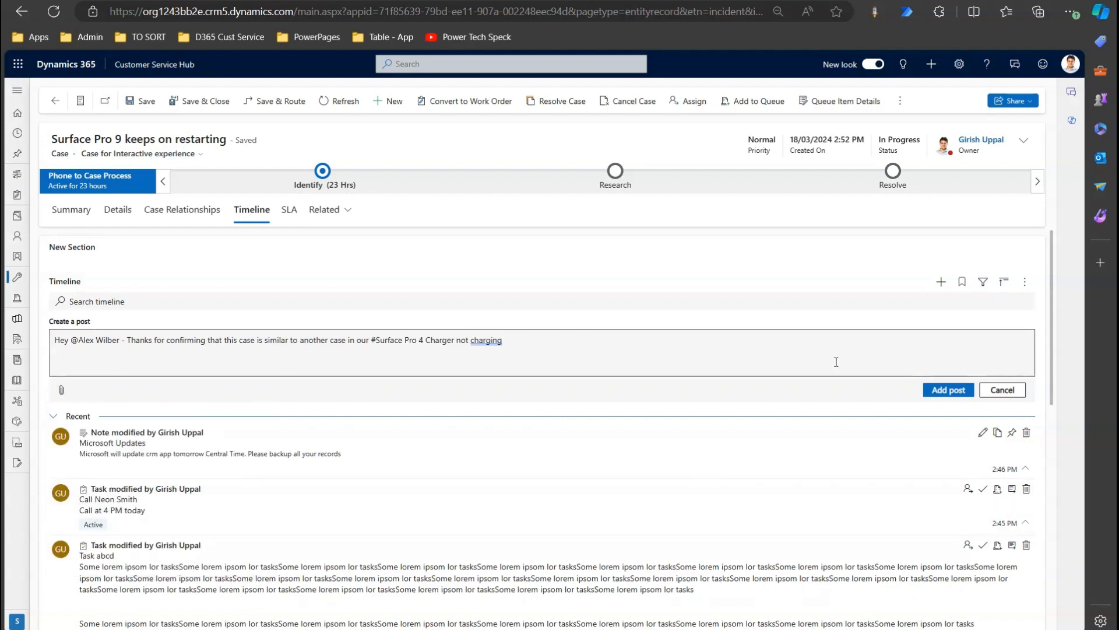
pyautogui.click(963, 395)
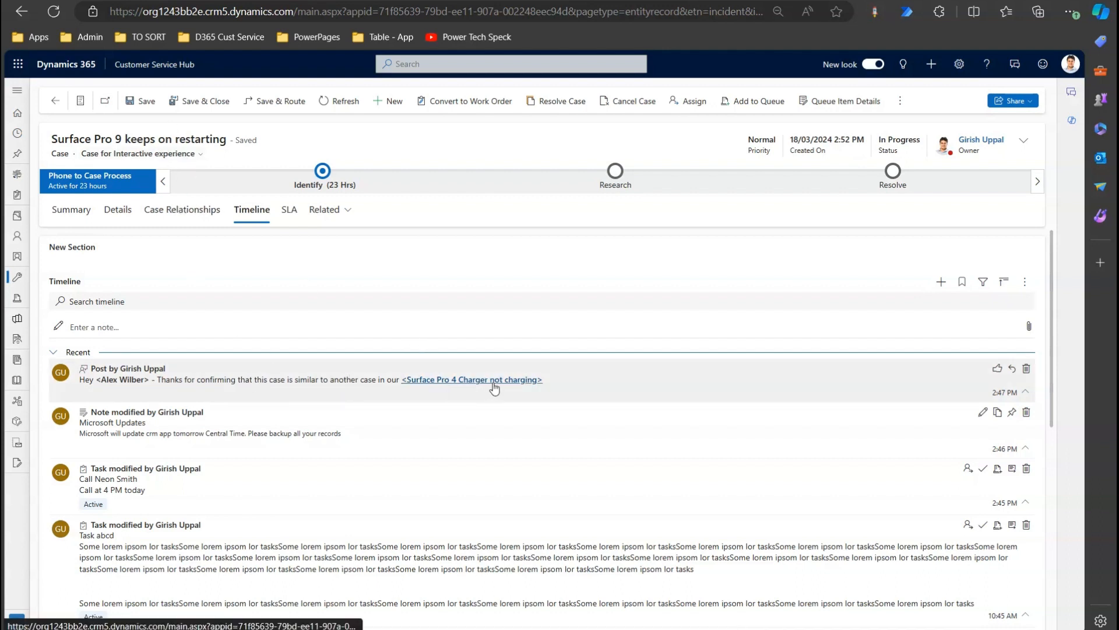
# Give the newest post at the top of the timeline a Like.
pyautogui.click(1025, 282)
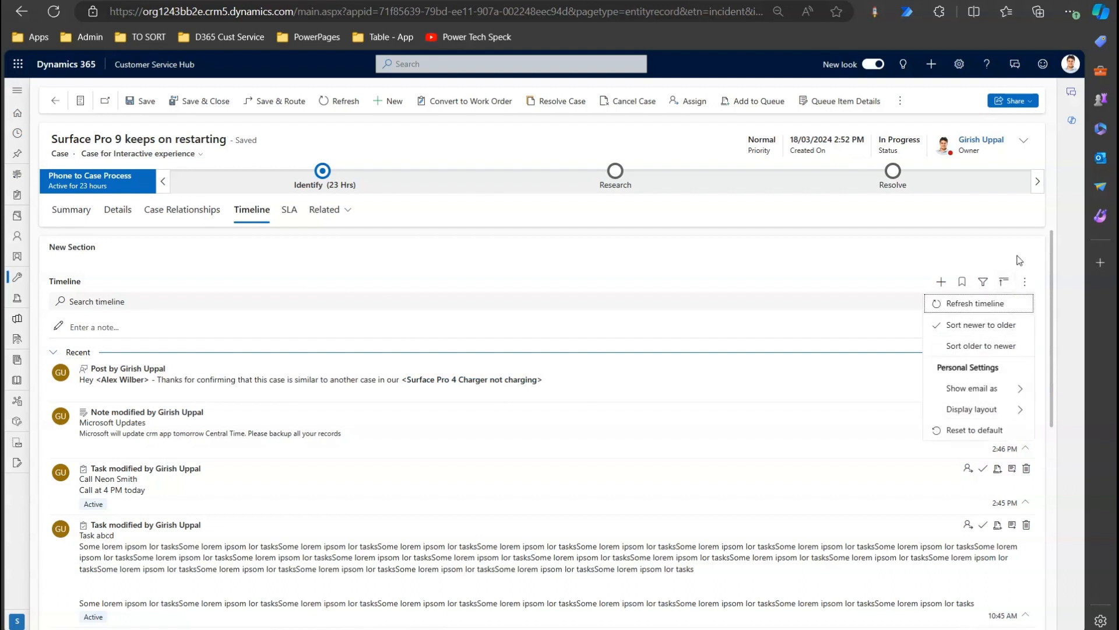
pyautogui.click(941, 282)
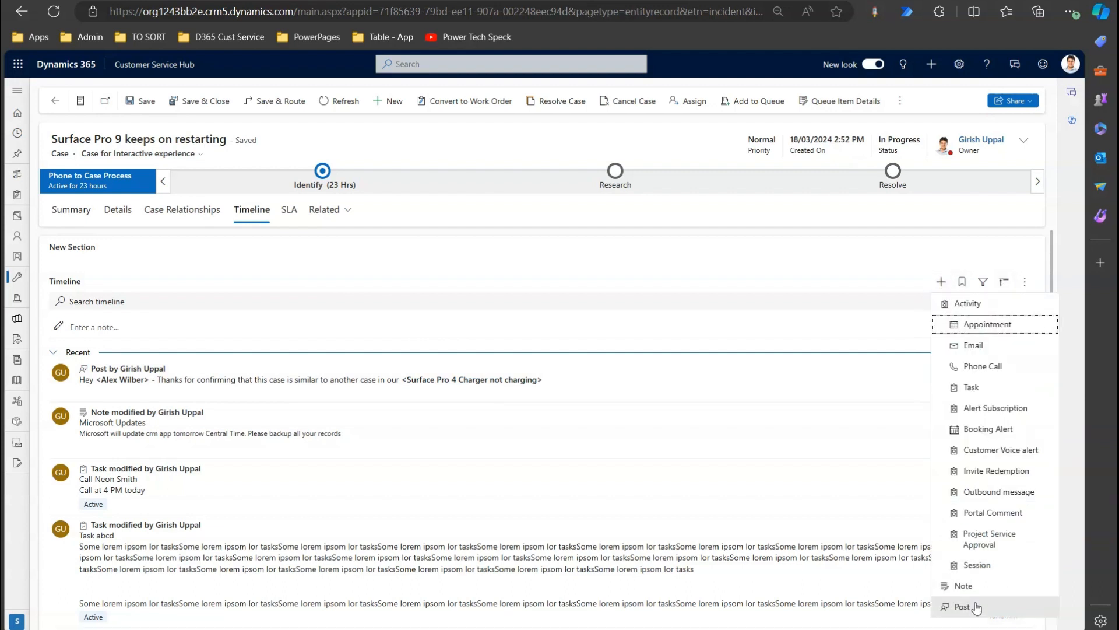
pyautogui.click(809, 254)
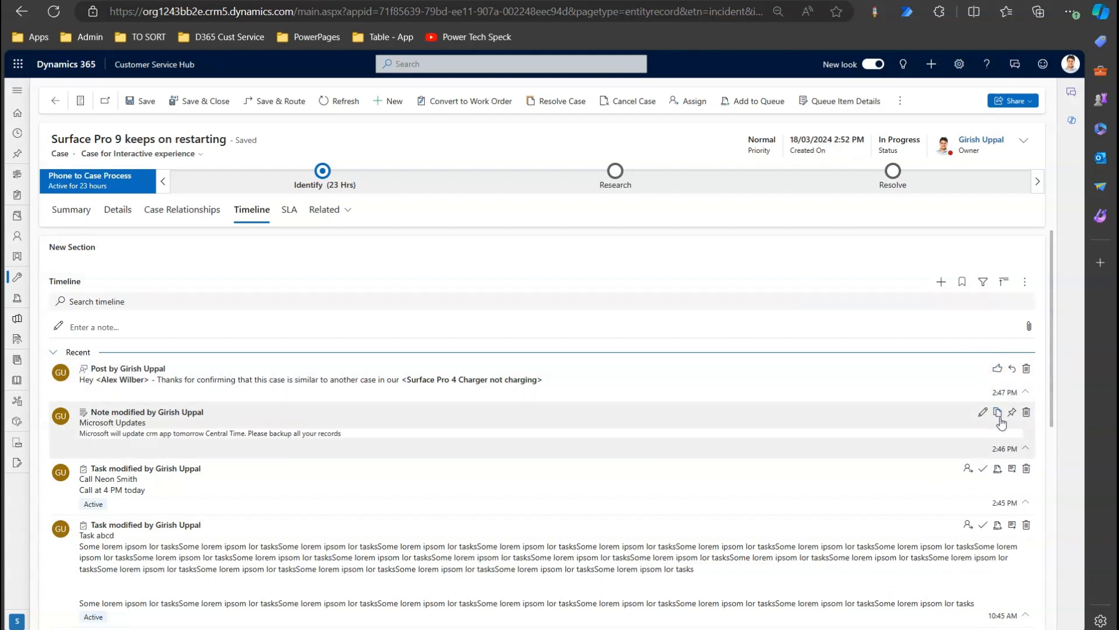
pyautogui.click(1013, 370)
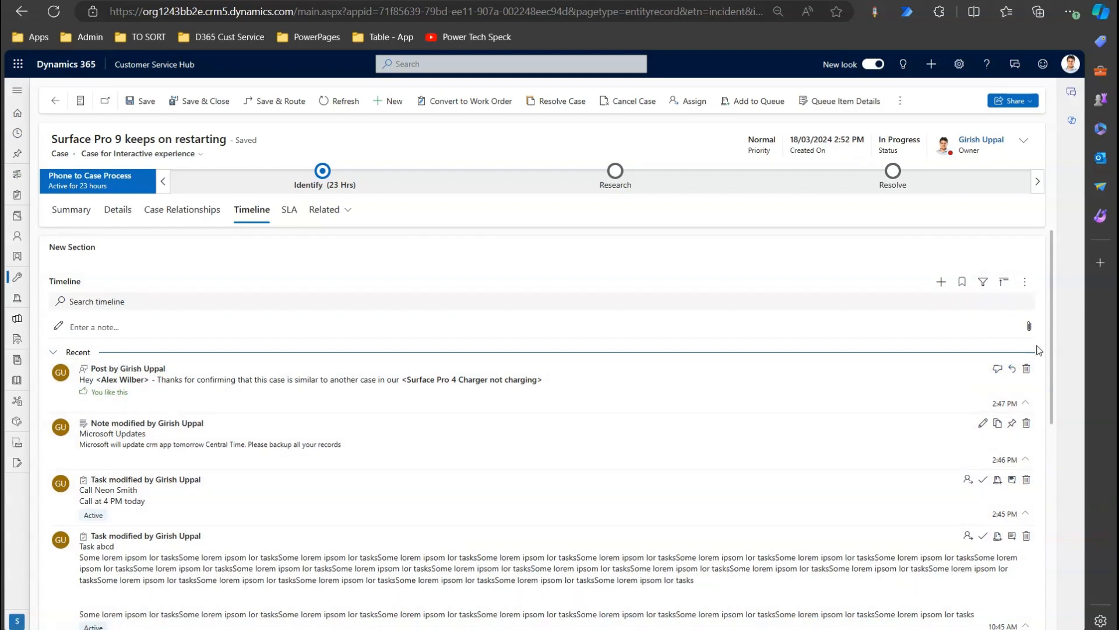
# Load more timeline records, review the older assignment entries, and return to the top.
pyautogui.moveTo(1051, 303); pyautogui.dragTo(1071, 456)
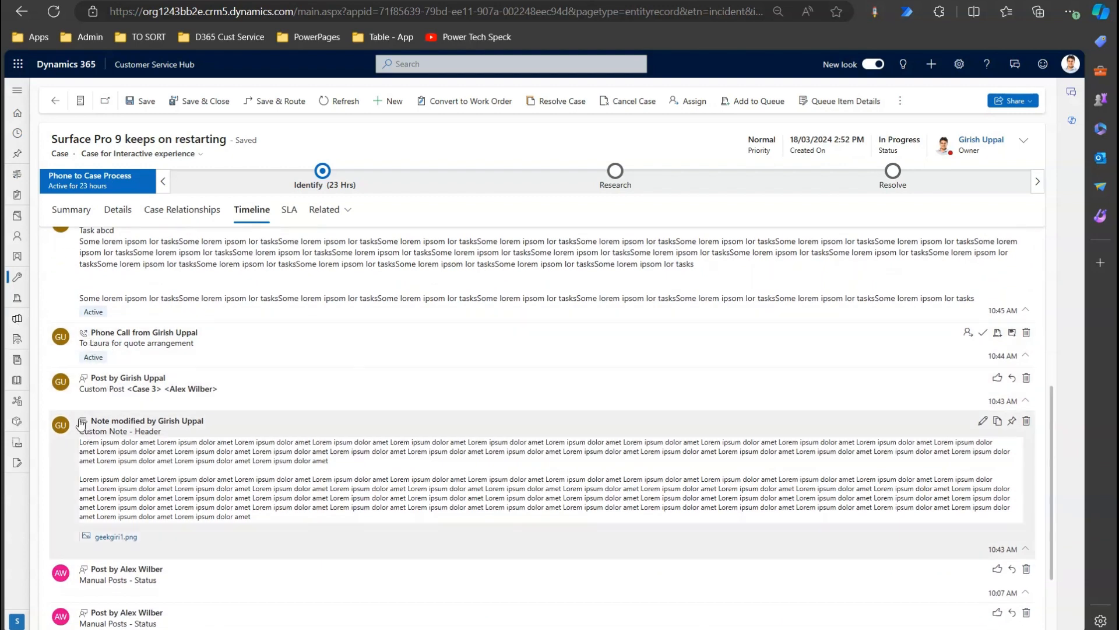
pyautogui.moveTo(1053, 414); pyautogui.dragTo(1068, 488)
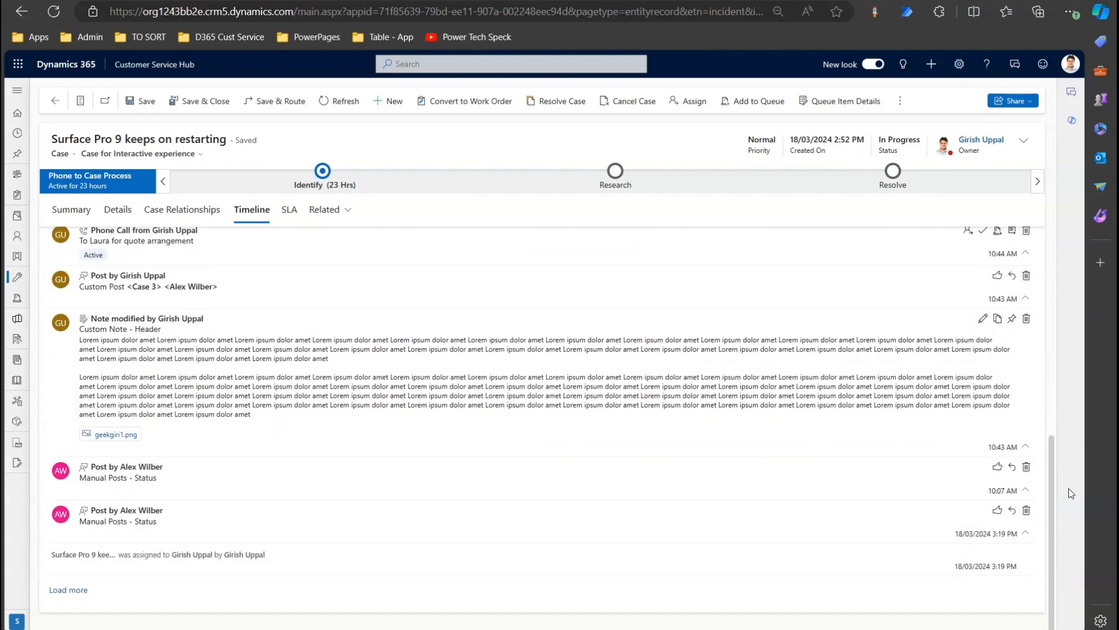
pyautogui.click(64, 590)
pyautogui.moveTo(1054, 445); pyautogui.dragTo(1066, 514)
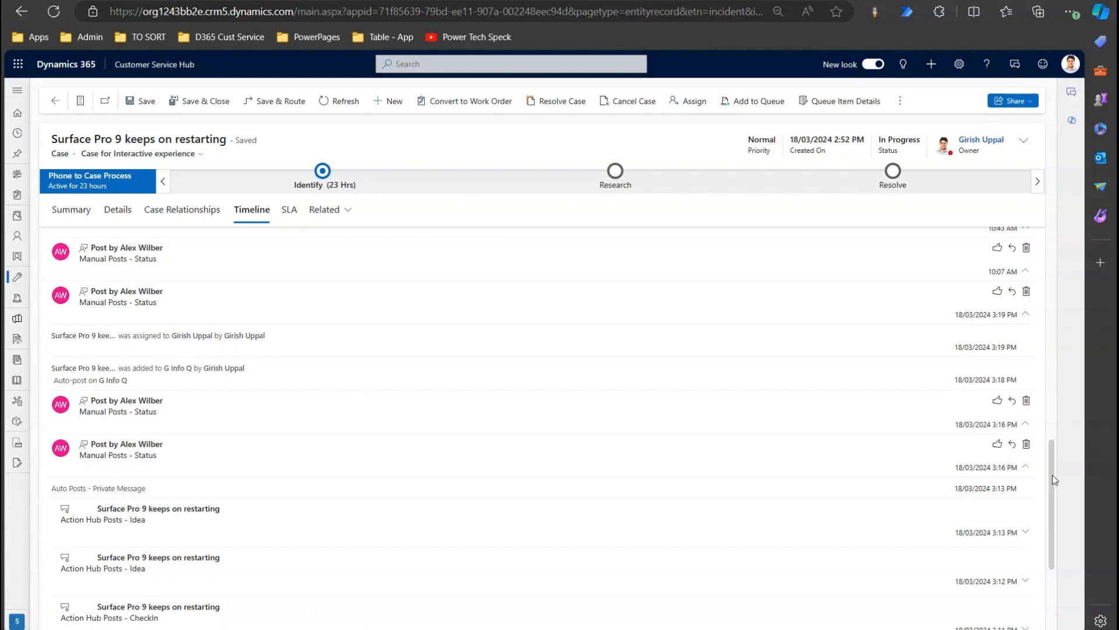
pyautogui.moveTo(1051, 474); pyautogui.dragTo(1066, 551)
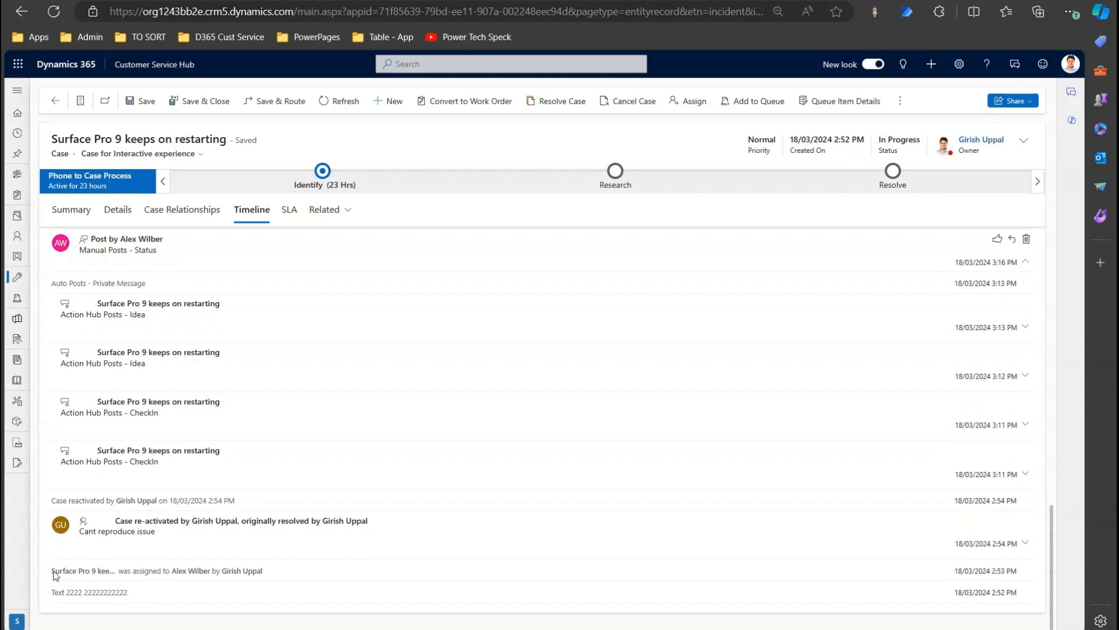
pyautogui.moveTo(49, 571); pyautogui.dragTo(279, 571)
pyautogui.click(285, 591)
pyautogui.moveTo(1052, 519); pyautogui.dragTo(1105, 143)
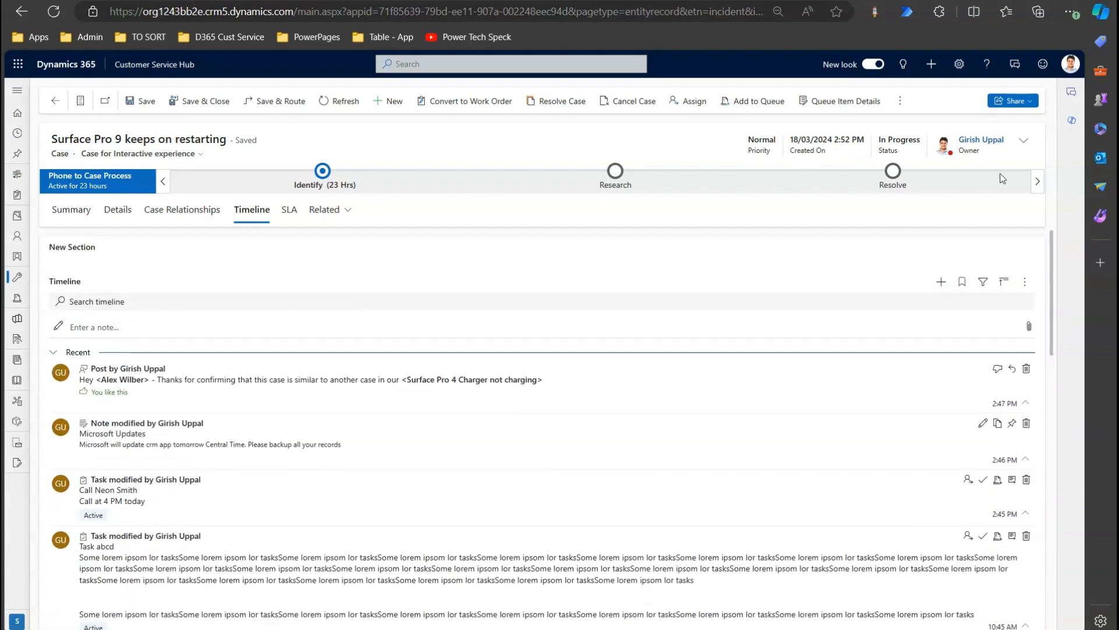
# Replace the case owner with a colleague found by name search and save the case.
pyautogui.click(1023, 140)
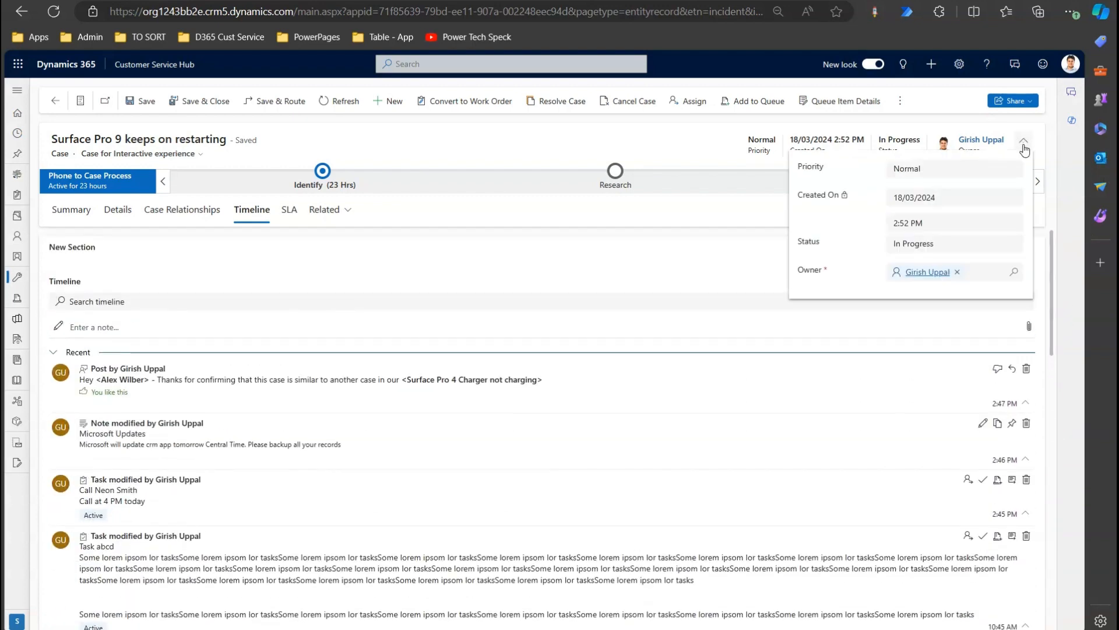
pyautogui.click(959, 272)
pyautogui.write('al')
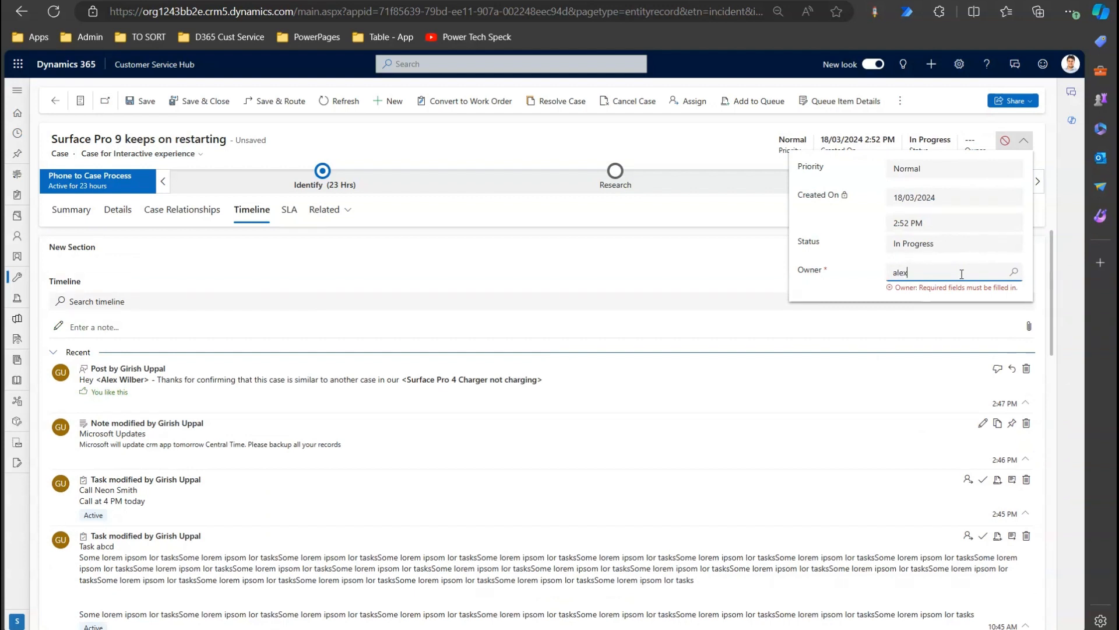
pyautogui.write('ex')
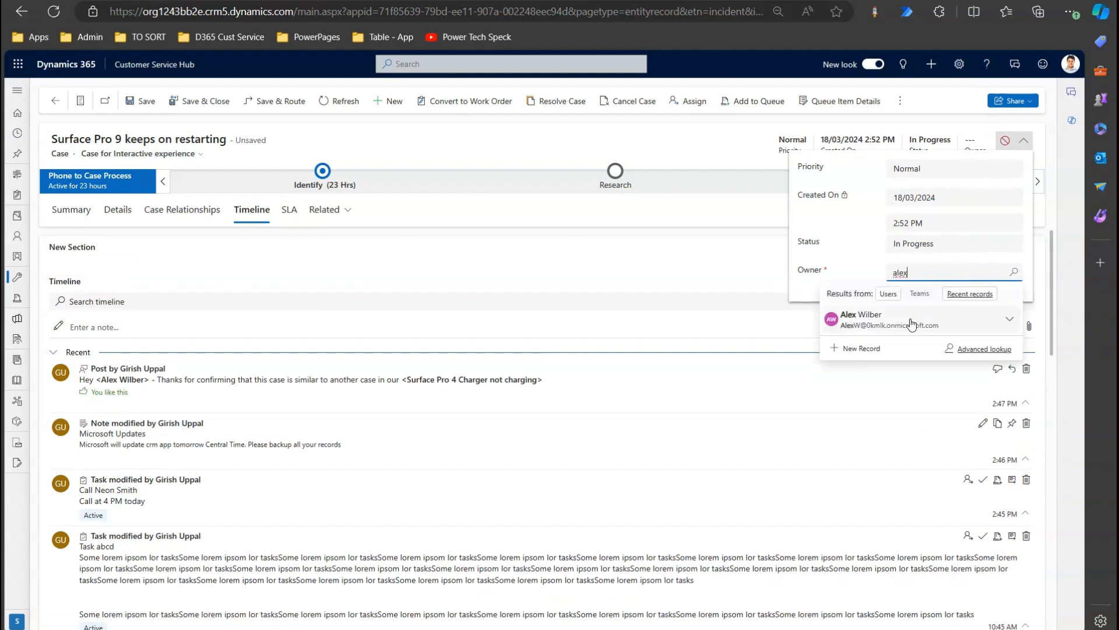
pyautogui.click(913, 320)
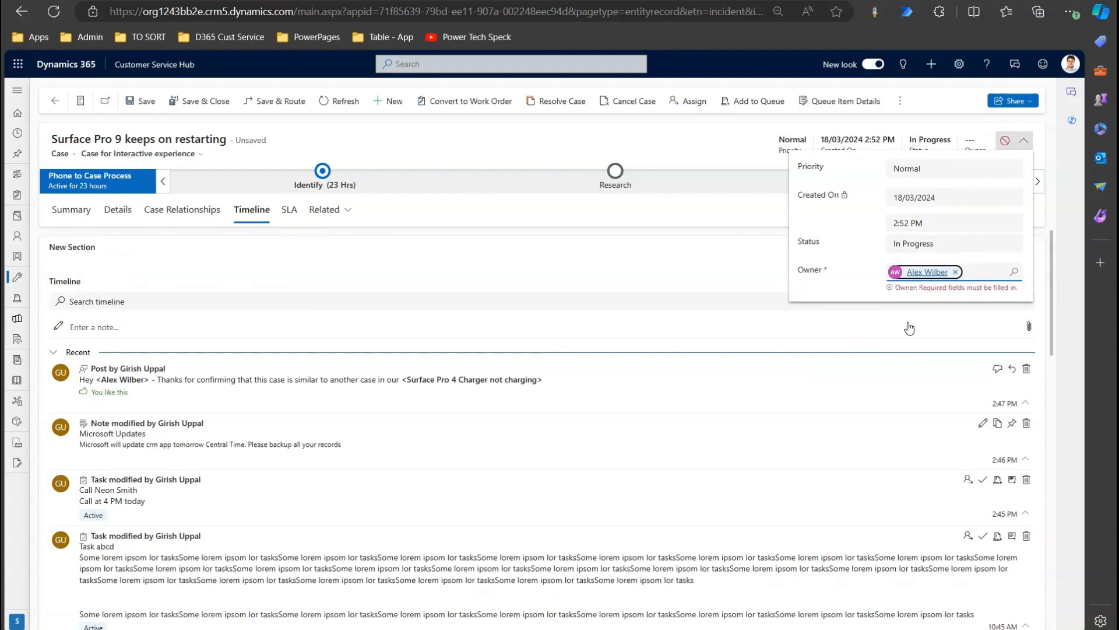
pyautogui.click(555, 218)
pyautogui.click(145, 100)
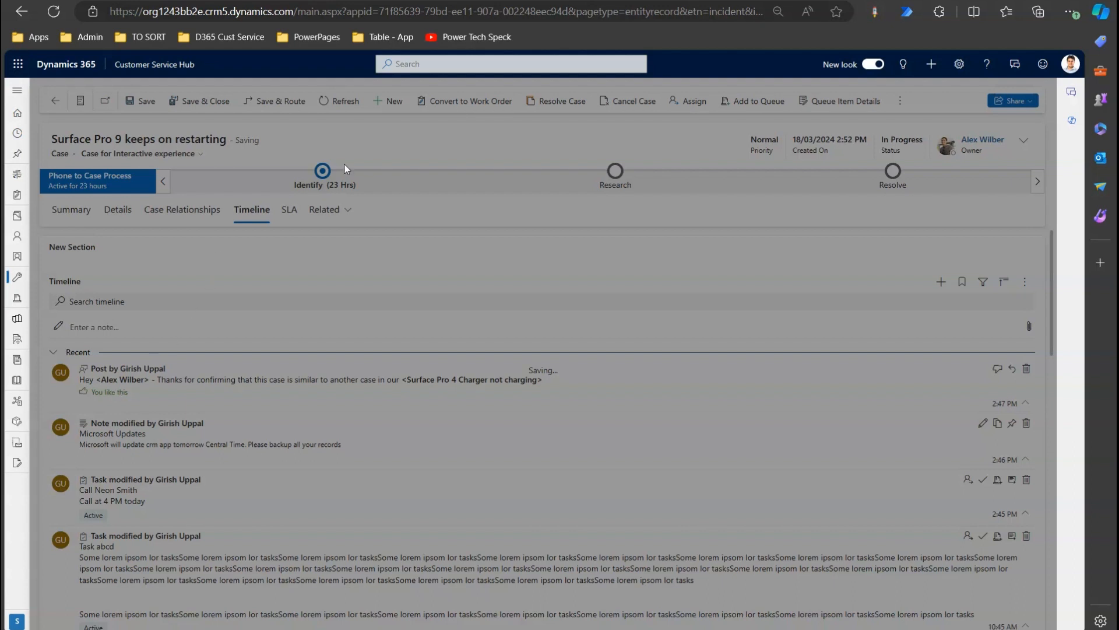
# Open CS Hub from the D365 Cust Service favorites in a new tab, then go to Power Automate.
pyautogui.hotkey('ctrl', 't')
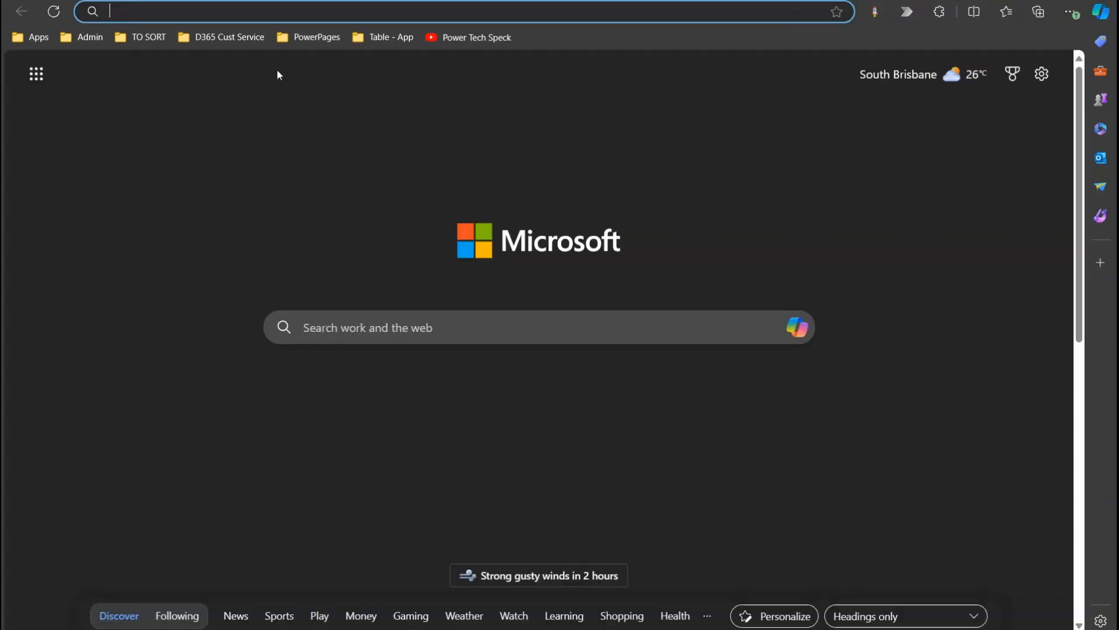
pyautogui.click(222, 36)
pyautogui.click(238, 105)
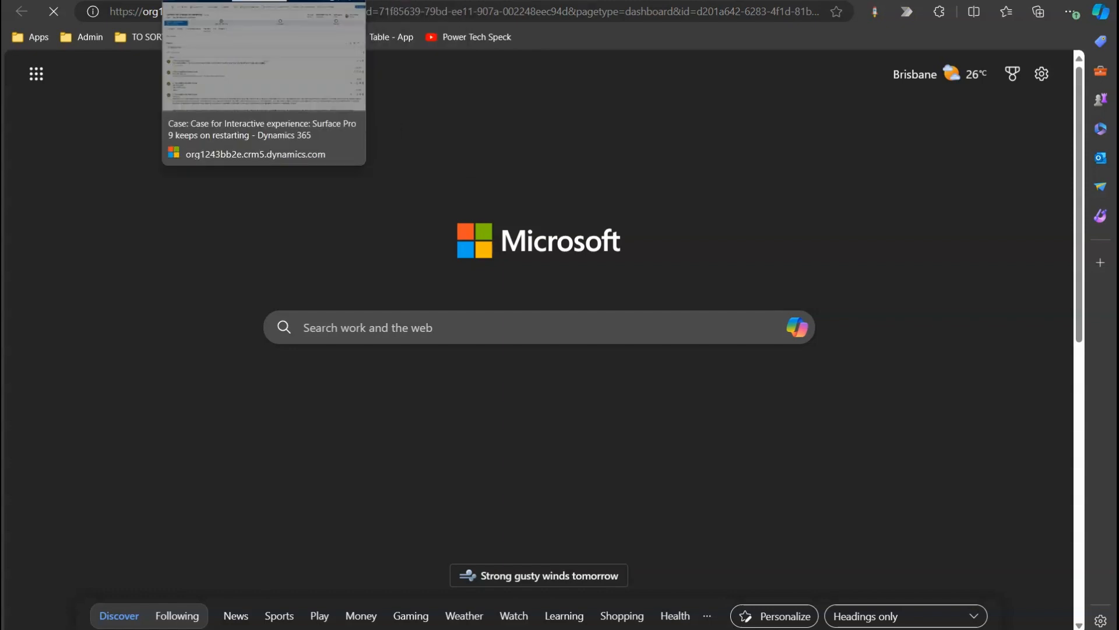
pyautogui.click(263, 3)
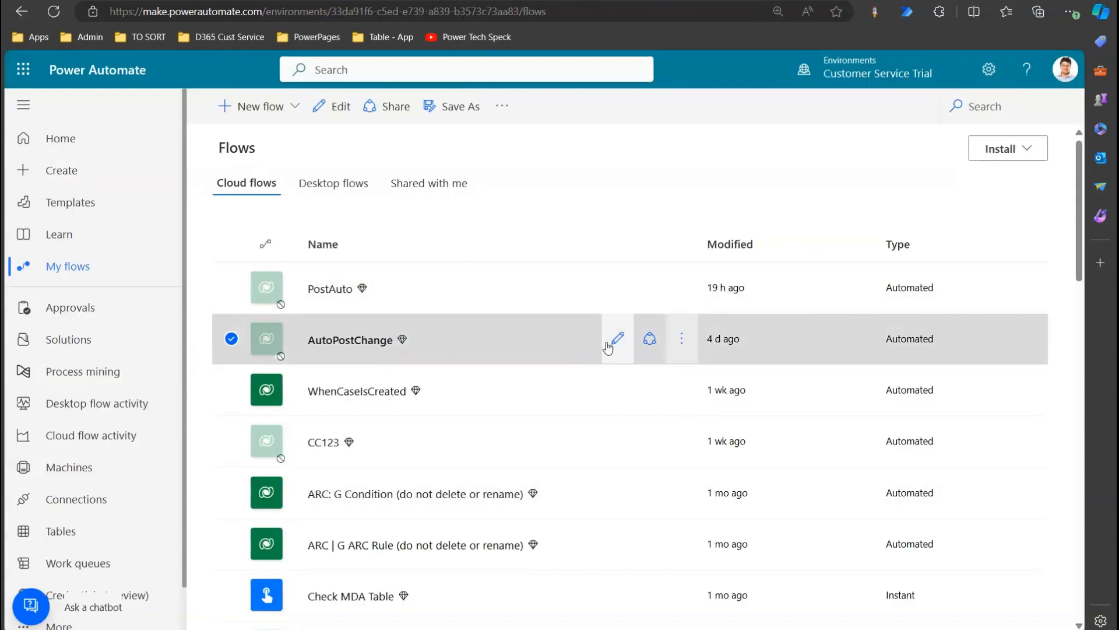
# In the AutoPostChange flow, change the Add a new row step's Table Name to Posts.
pyautogui.click(619, 345)
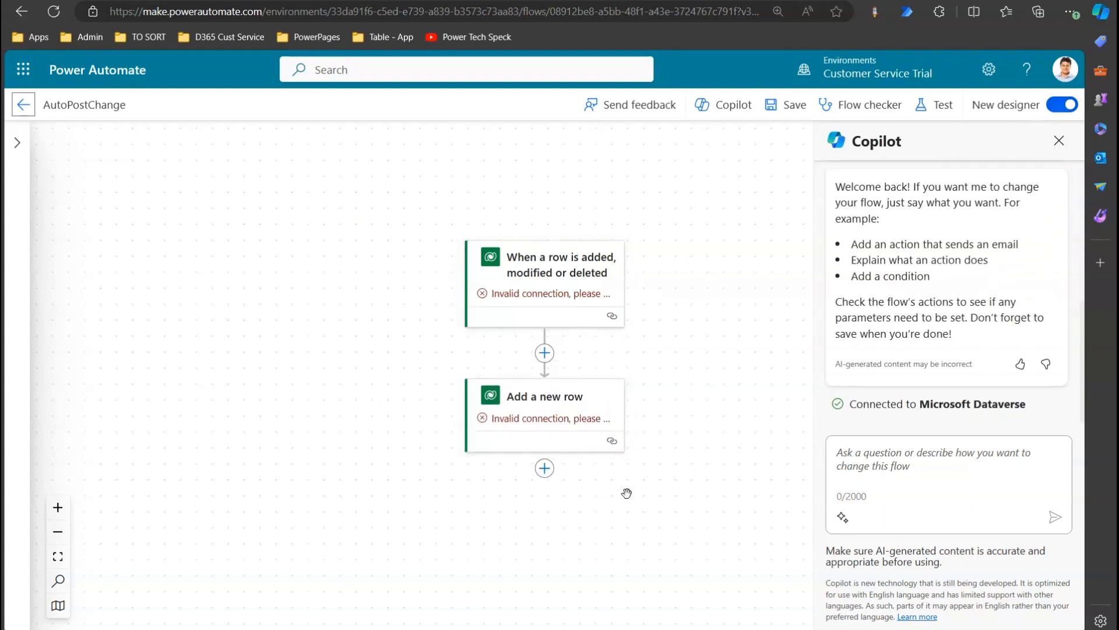
pyautogui.click(586, 418)
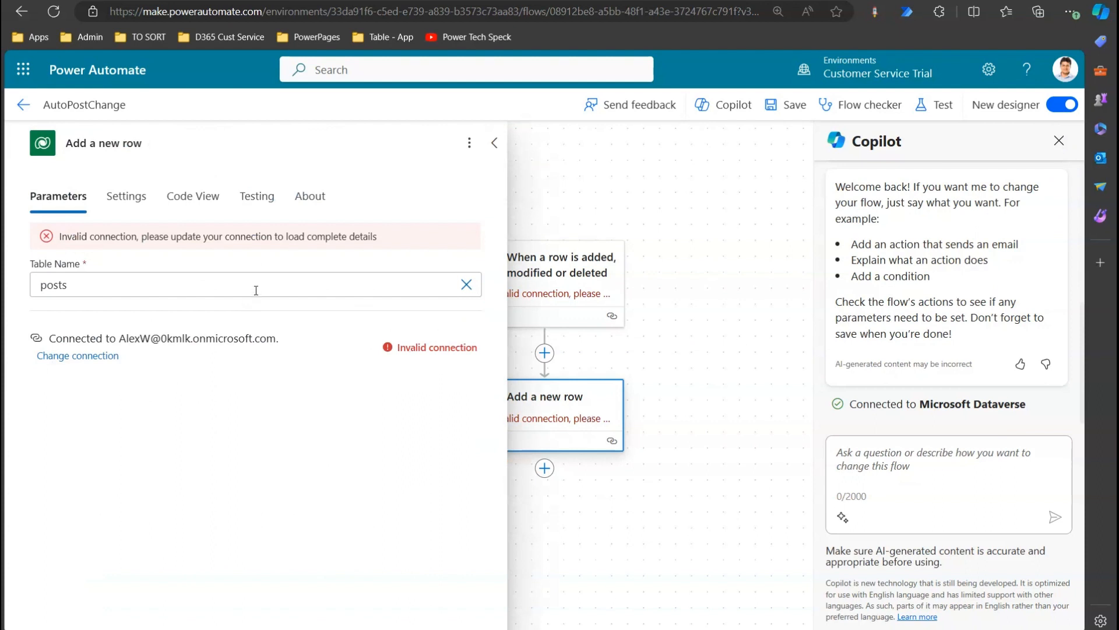
pyautogui.click(466, 284)
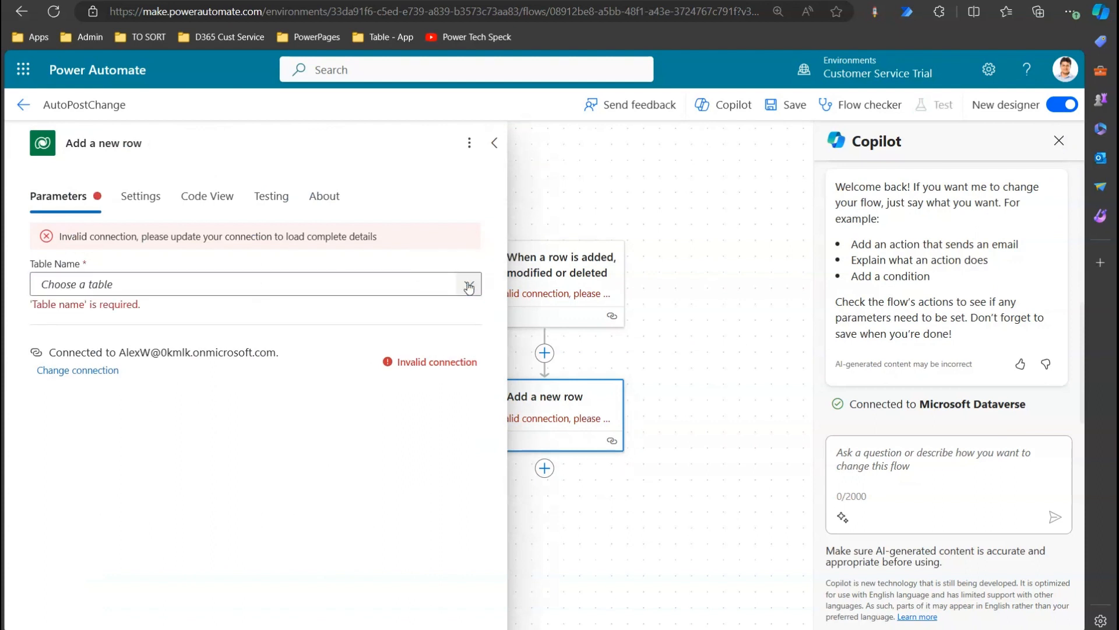
pyautogui.click(183, 289)
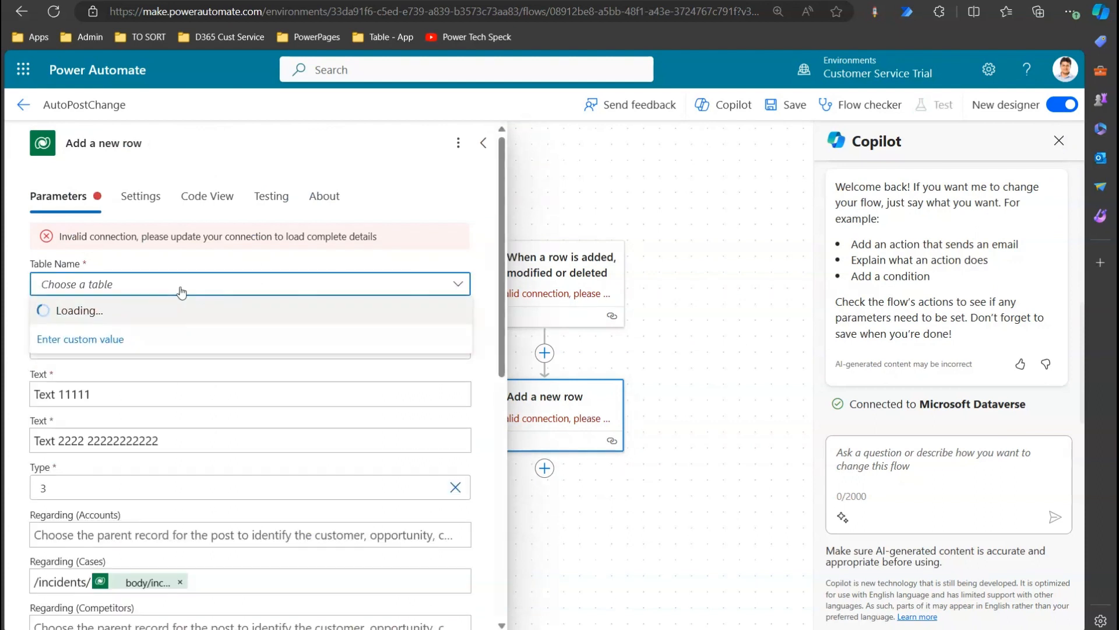
pyautogui.write('post')
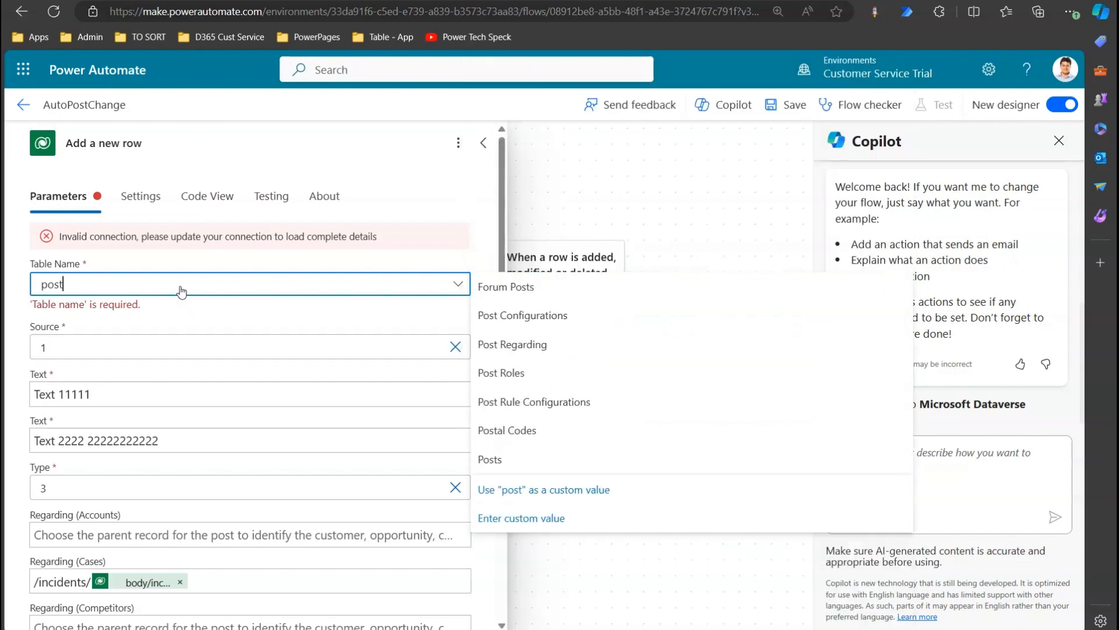
pyautogui.write('s')
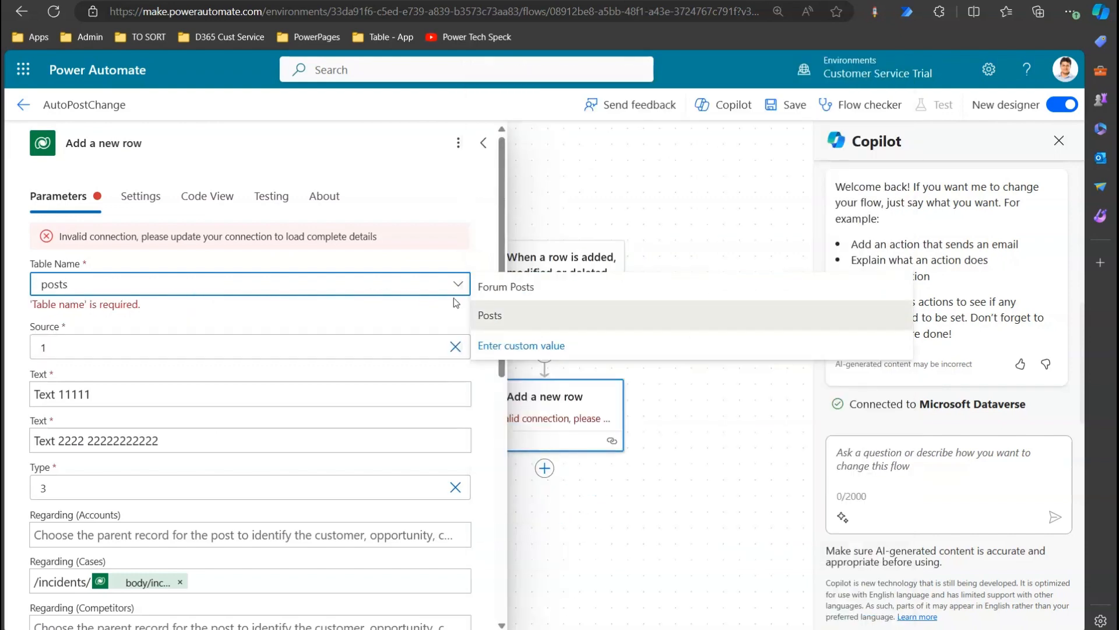
pyautogui.click(502, 317)
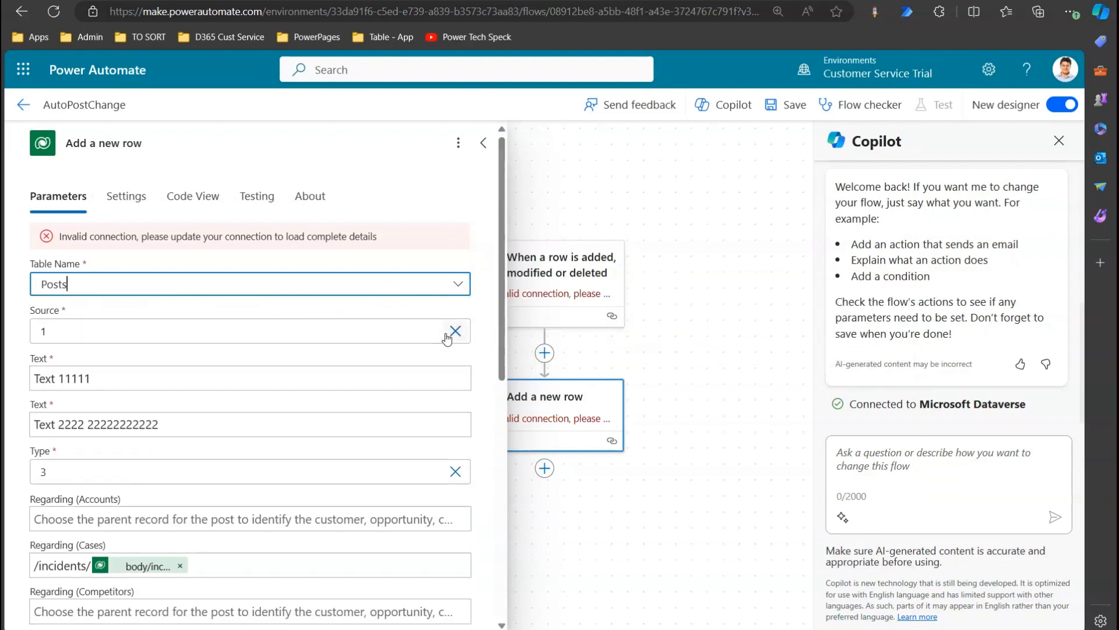
pyautogui.moveTo(165, 425); pyautogui.dragTo(4, 438)
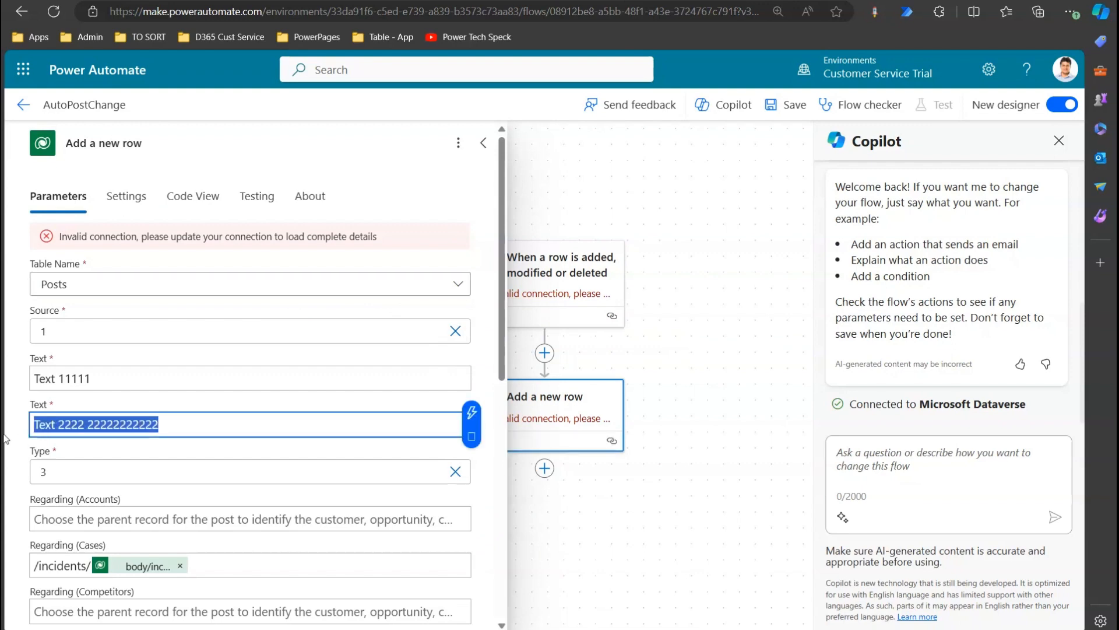
pyautogui.click(78, 424)
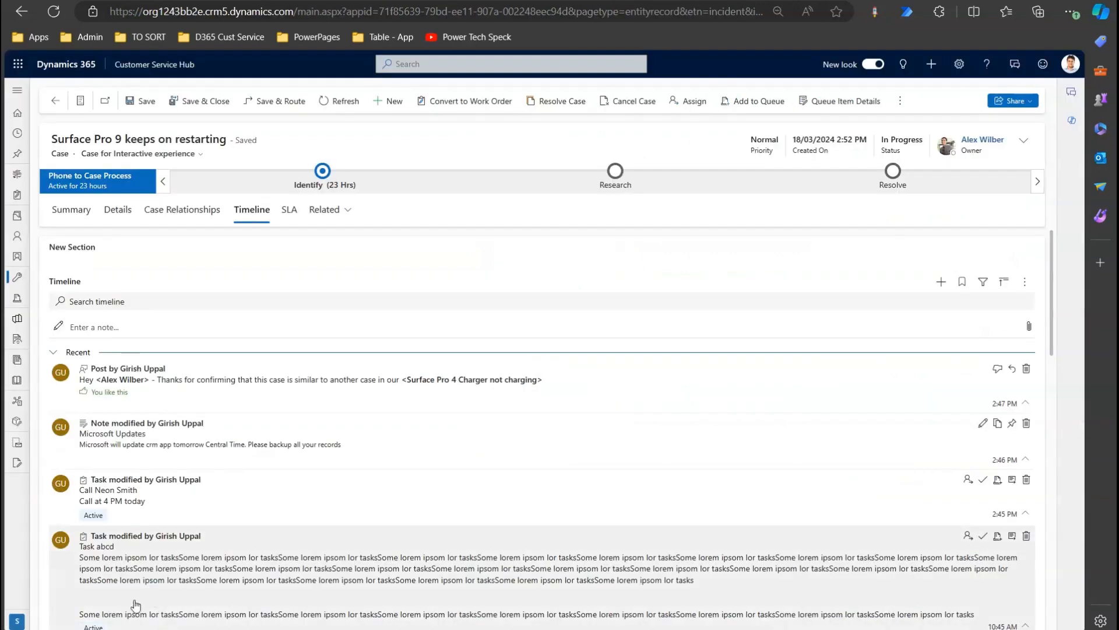
# Refresh the Surface Pro 9 keeps on restarting case and return to its Timeline tab.
pyautogui.moveTo(1049, 317); pyautogui.dragTo(1096, 586)
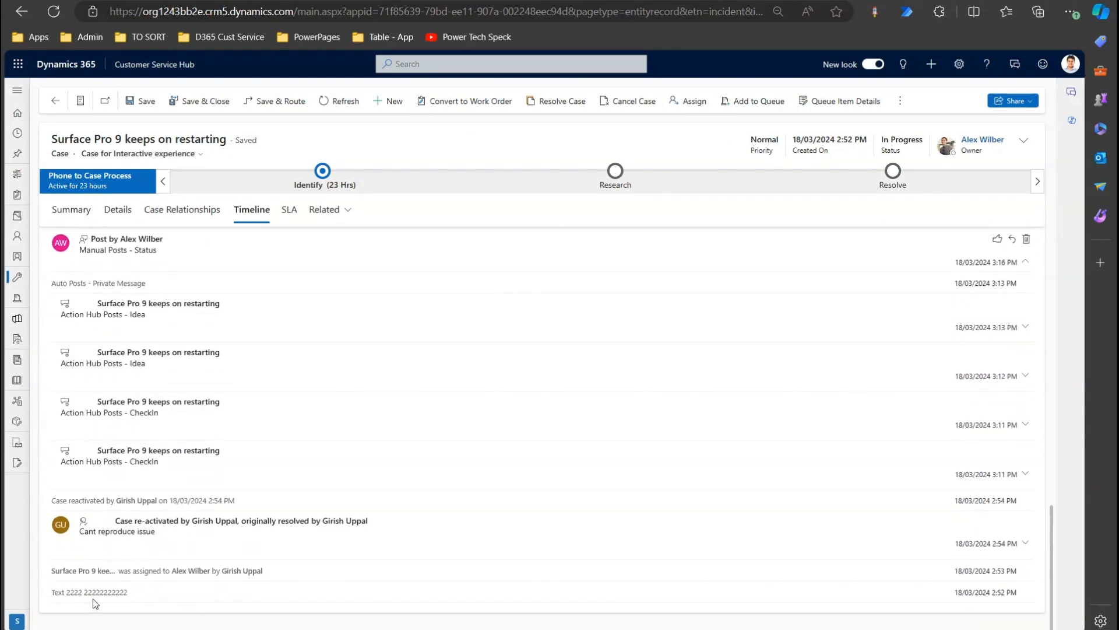
pyautogui.moveTo(111, 594); pyautogui.dragTo(137, 593)
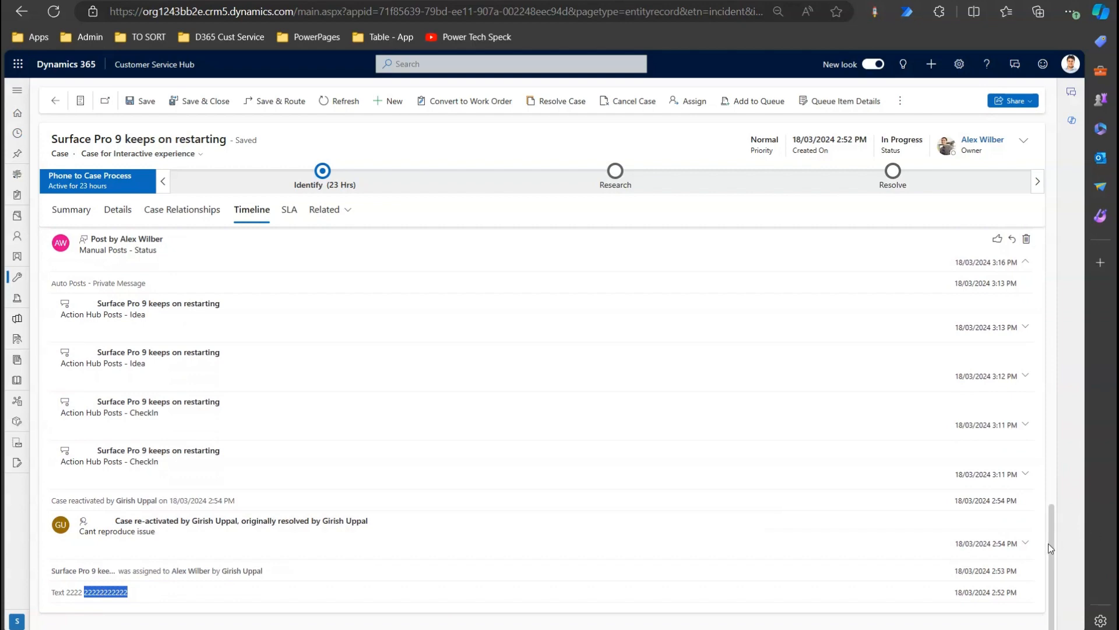
pyautogui.moveTo(1054, 512); pyautogui.dragTo(1053, 238)
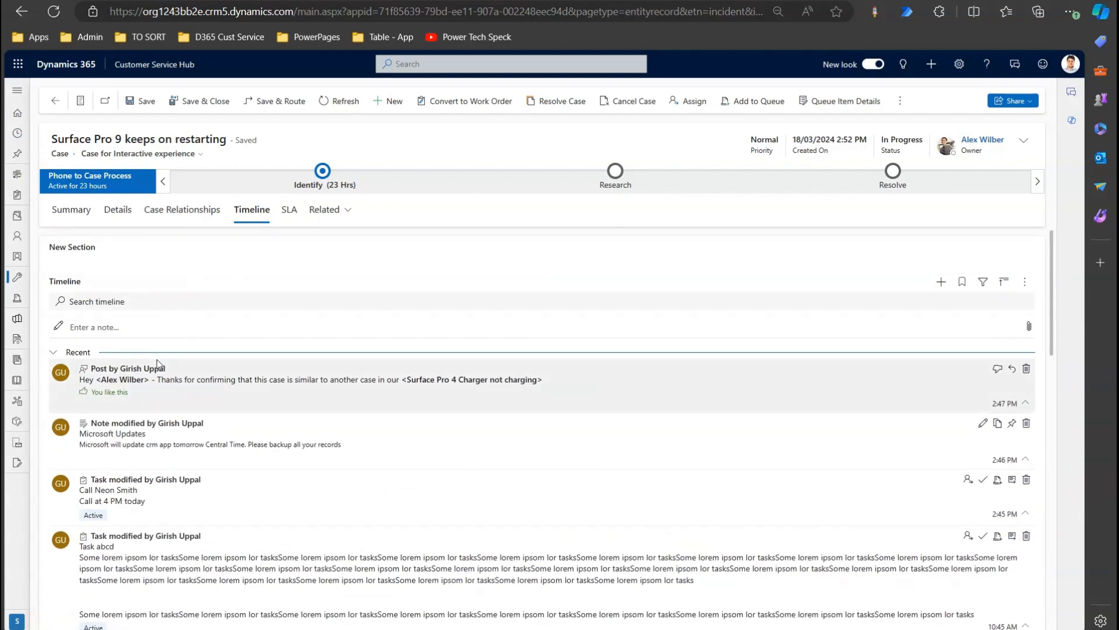
pyautogui.click(344, 102)
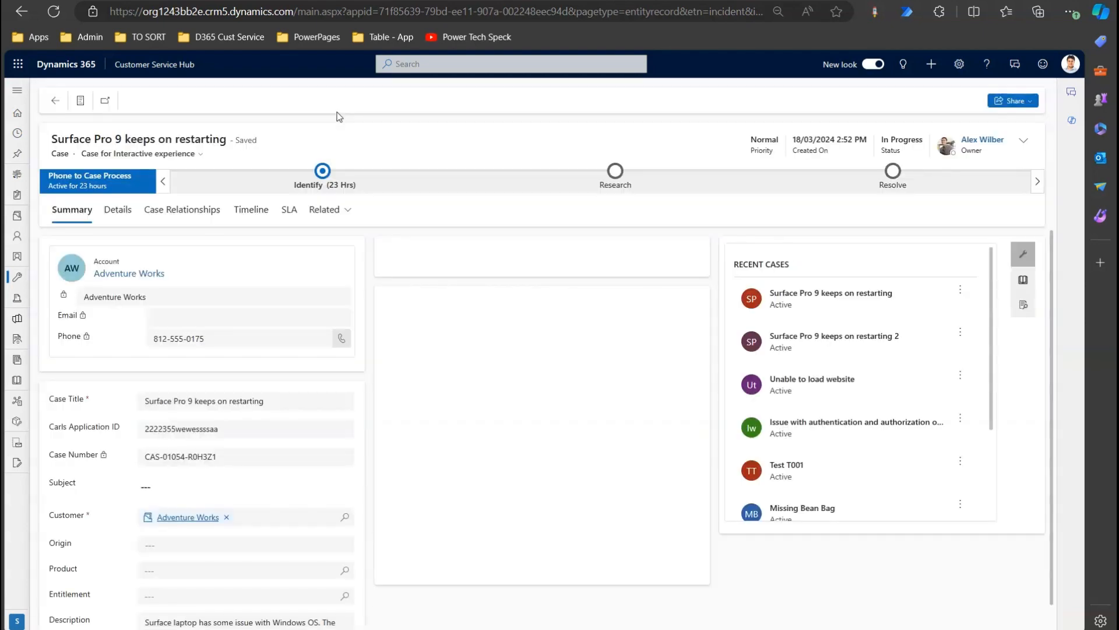
pyautogui.click(240, 214)
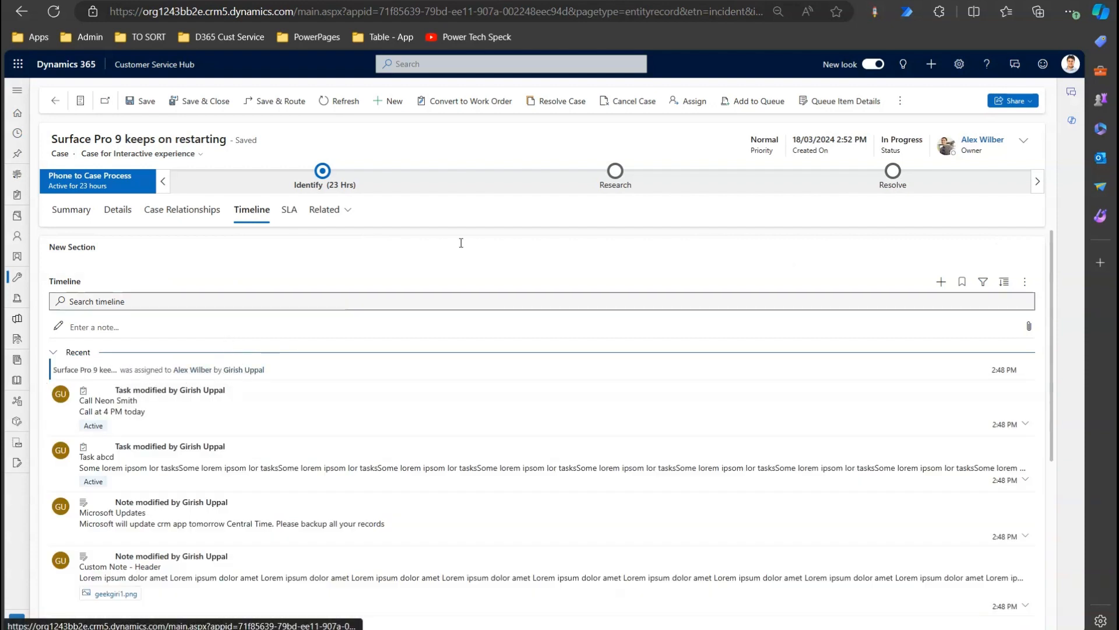
# Resolve the case with resolution 'ok', accepting cancellation of its 3 open activities.
pyautogui.click(579, 104)
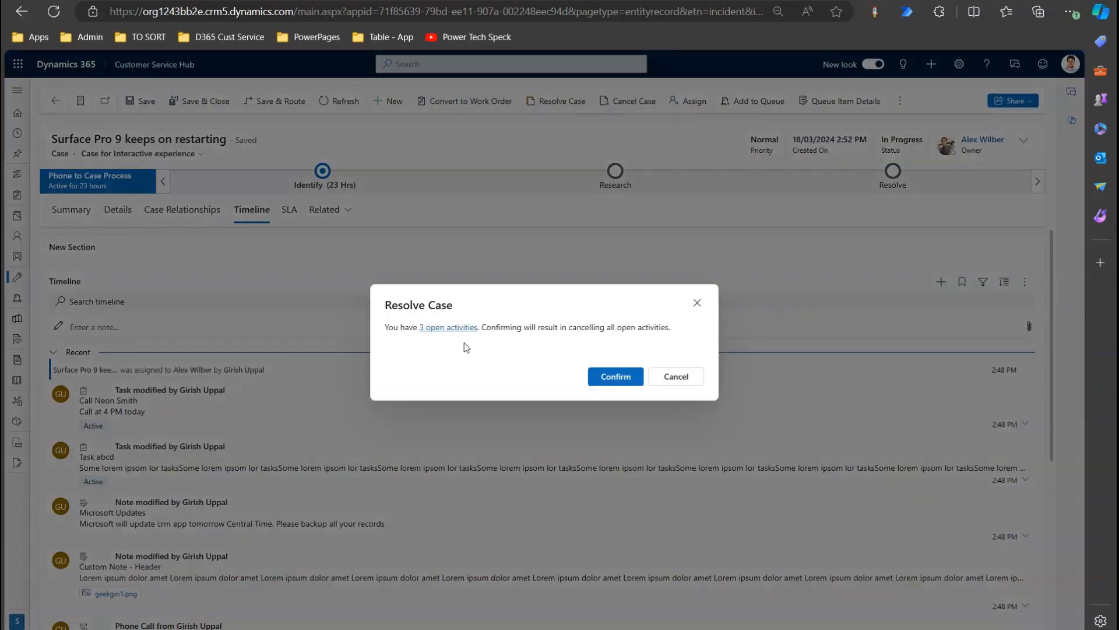
pyautogui.click(611, 374)
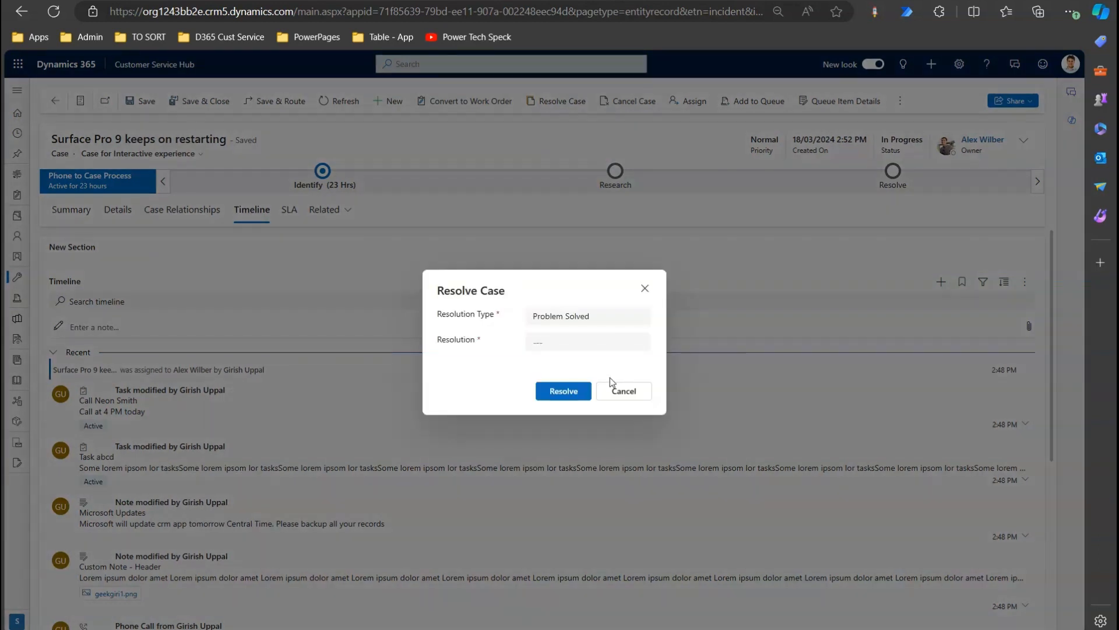
pyautogui.click(584, 341)
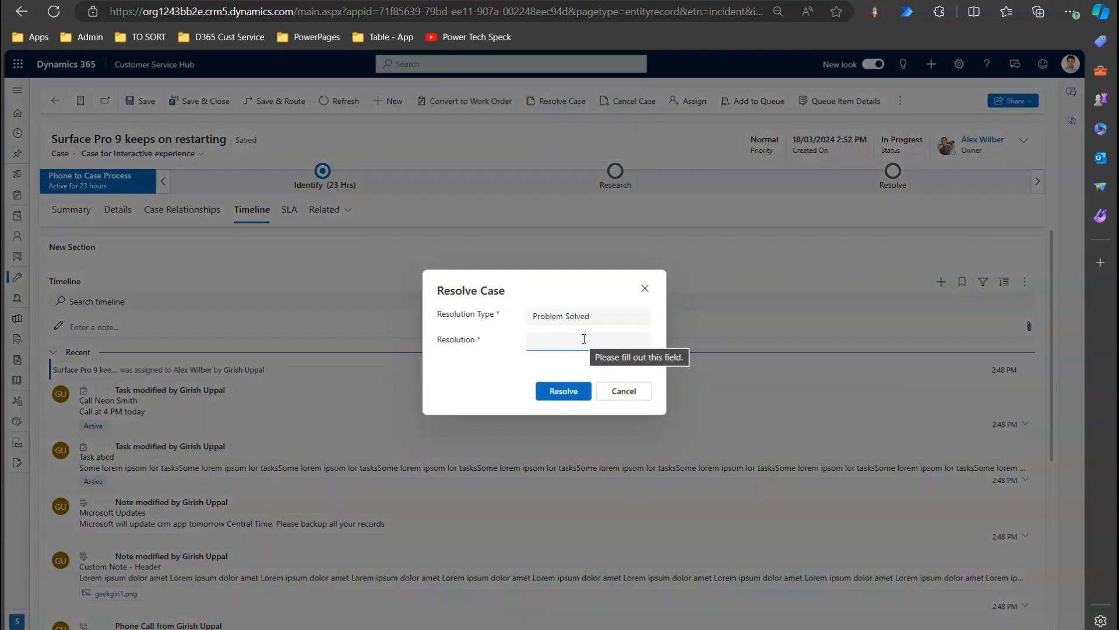
pyautogui.write('ok')
pyautogui.click(568, 392)
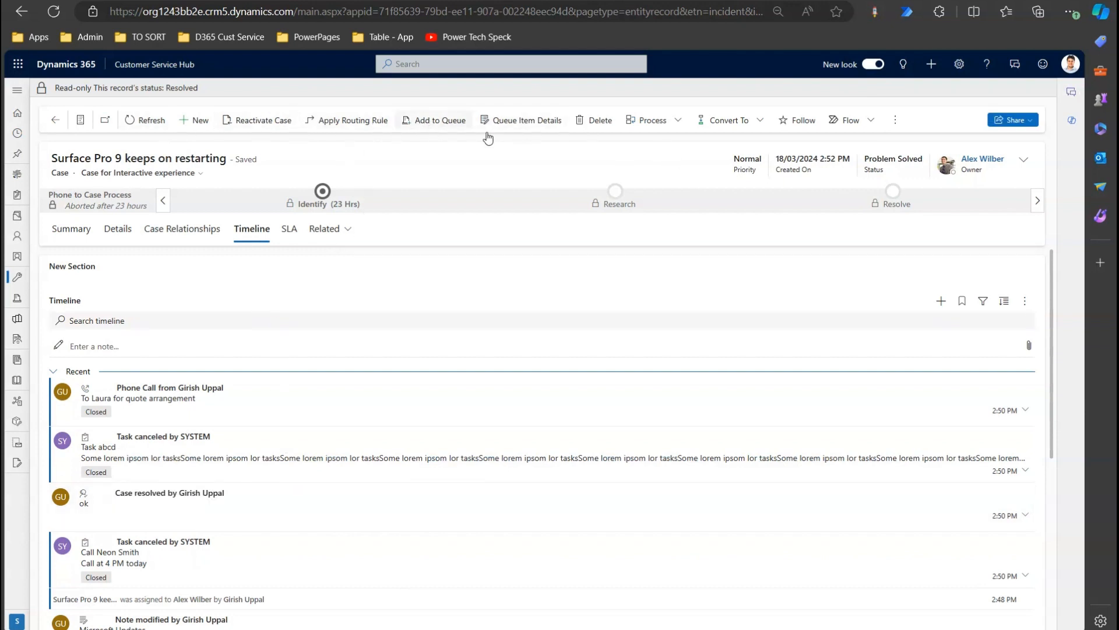
# Refresh the timeline, then reactivate the resolved Surface Pro 9 case.
pyautogui.click(1028, 302)
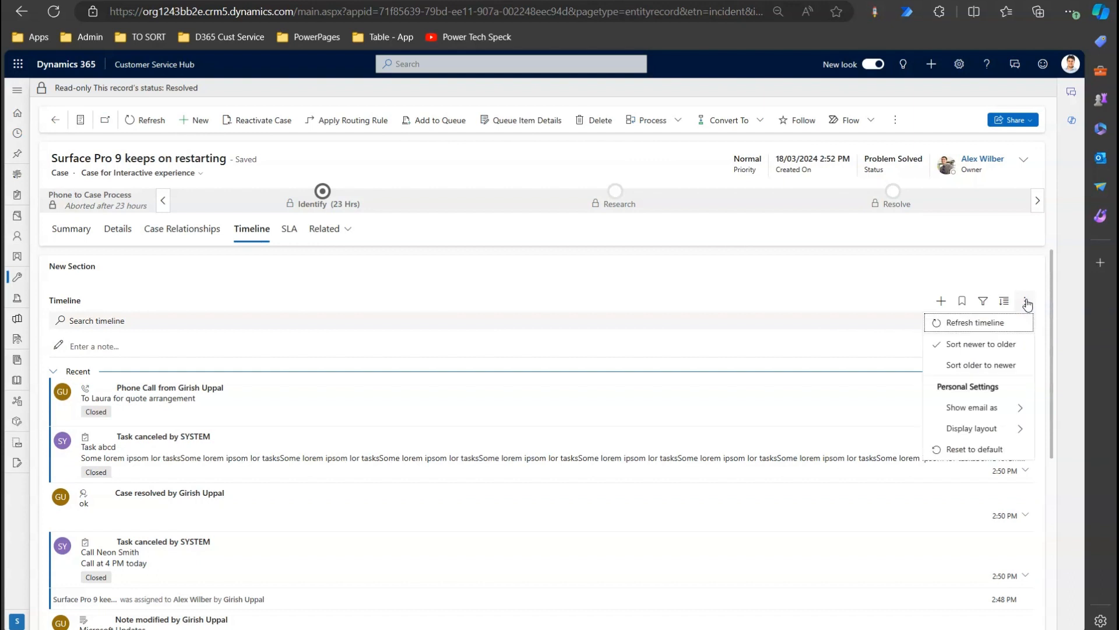
pyautogui.click(998, 323)
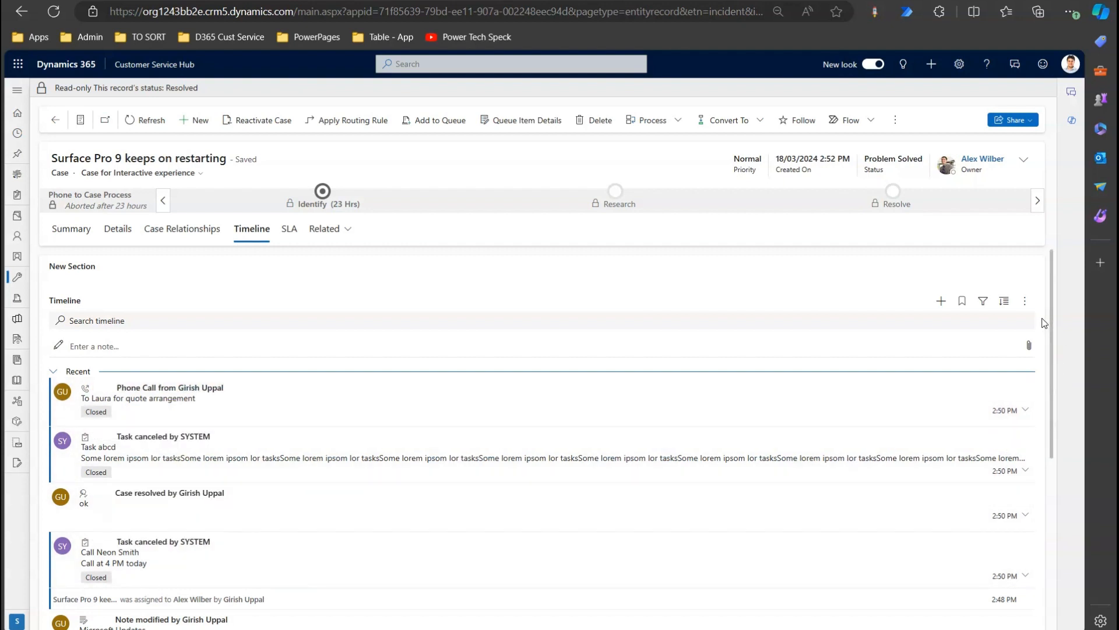
pyautogui.click(249, 122)
pyautogui.click(619, 382)
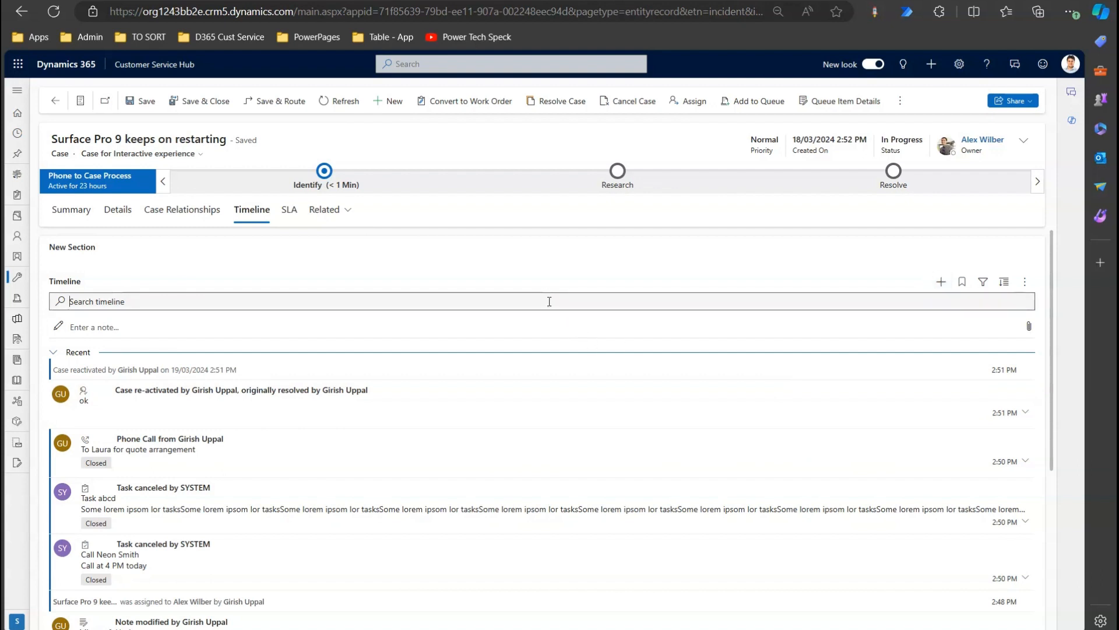
pyautogui.write('alex')
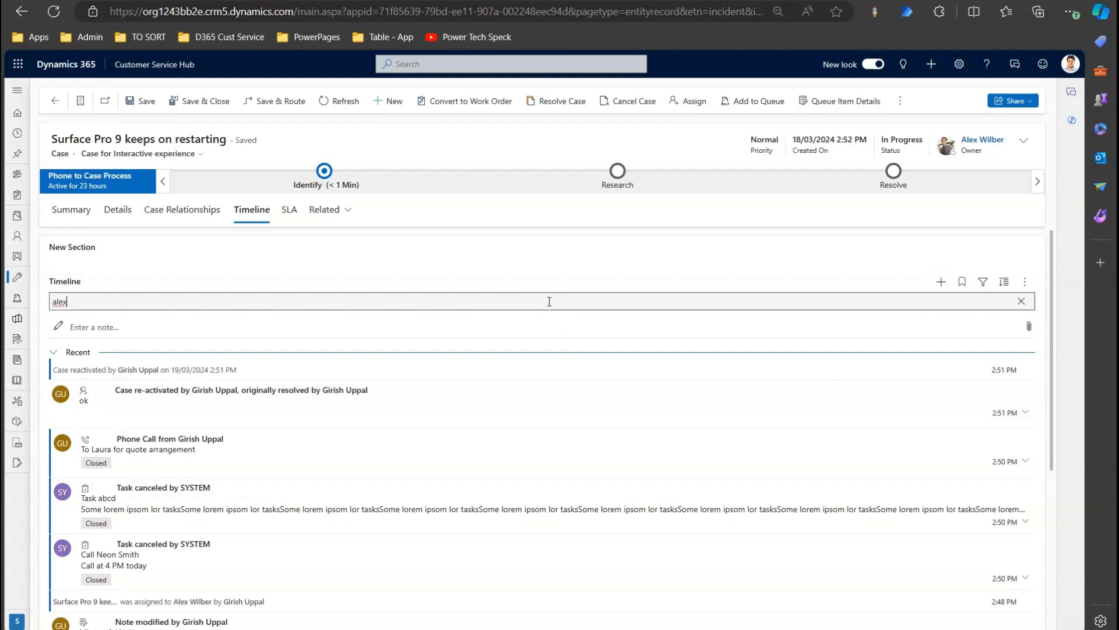
pyautogui.press('Return')
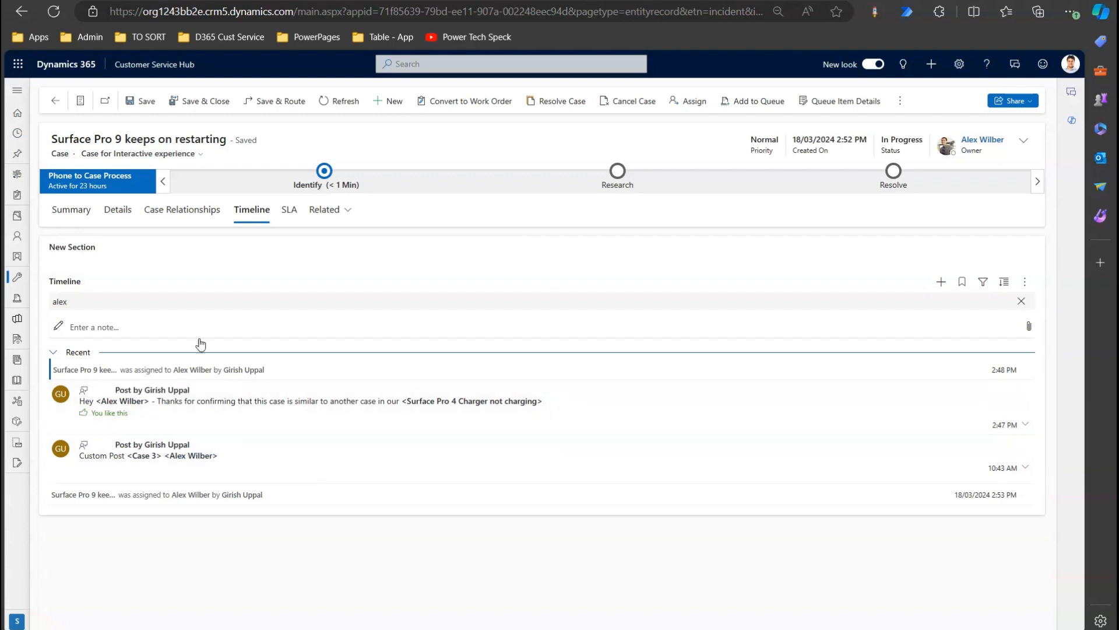
pyautogui.click(1022, 300)
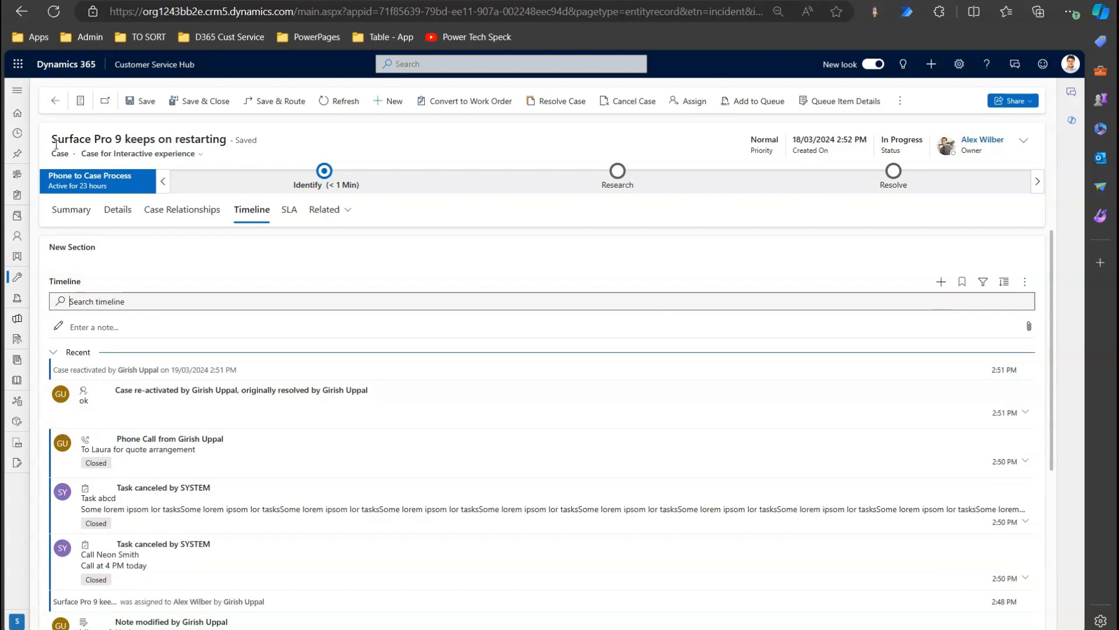
pyautogui.moveTo(52, 139); pyautogui.dragTo(221, 138)
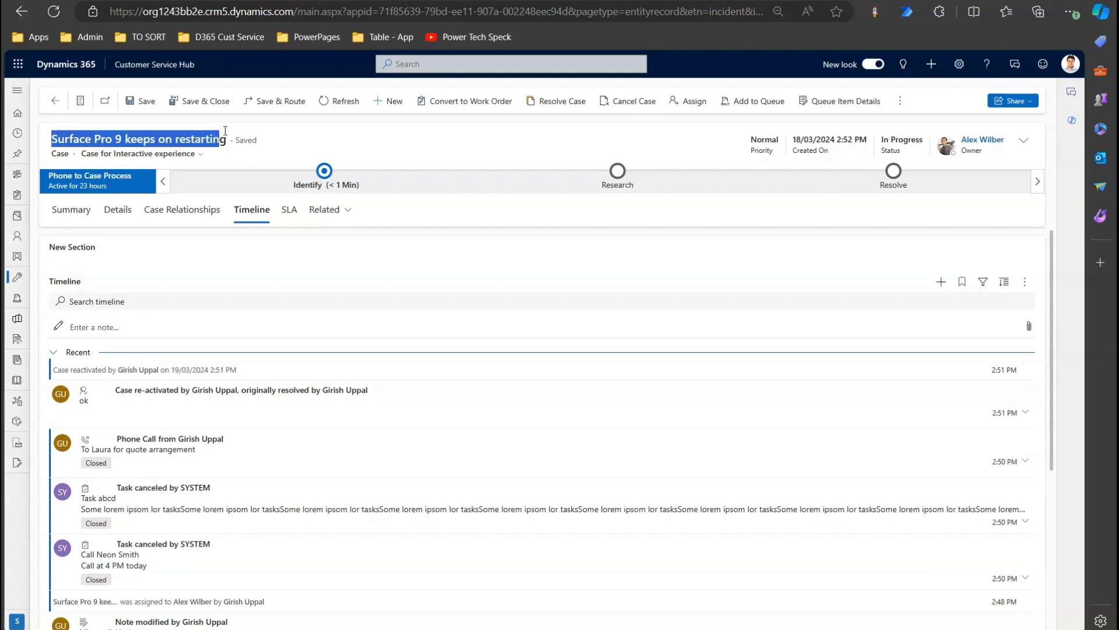
pyautogui.click(392, 146)
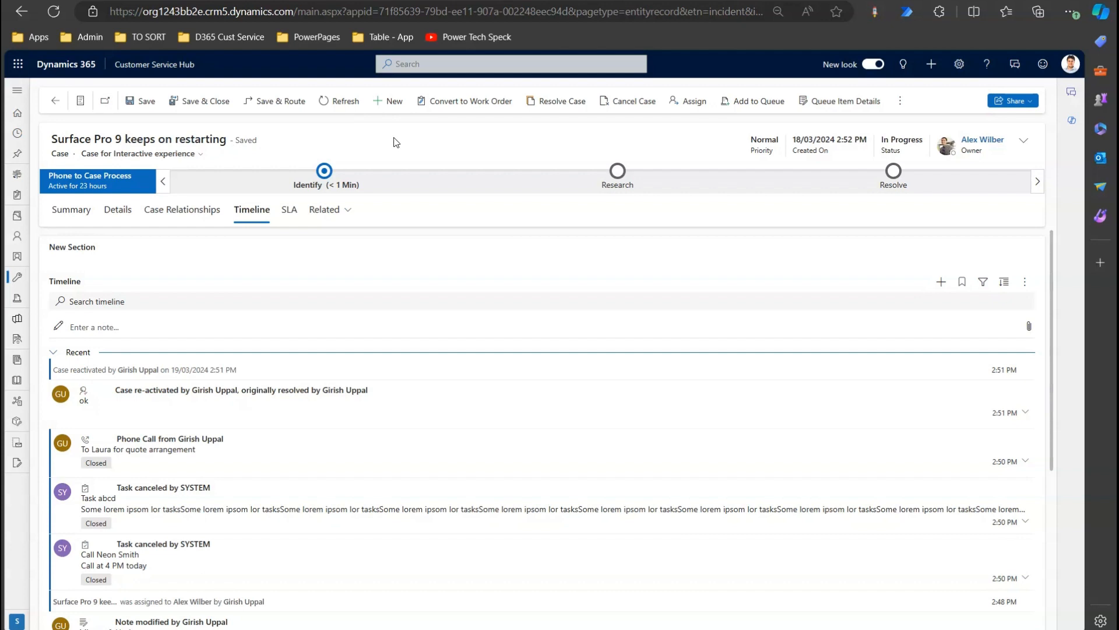